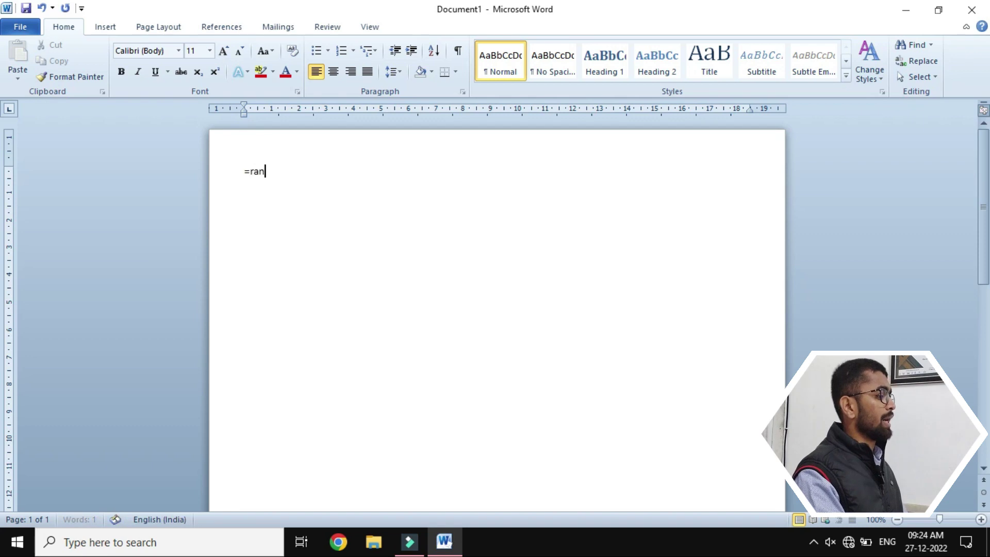
Generate random sample text in the blank document and enlarge all of it to 72 pt.
{"action": "key", "text": "Return"}
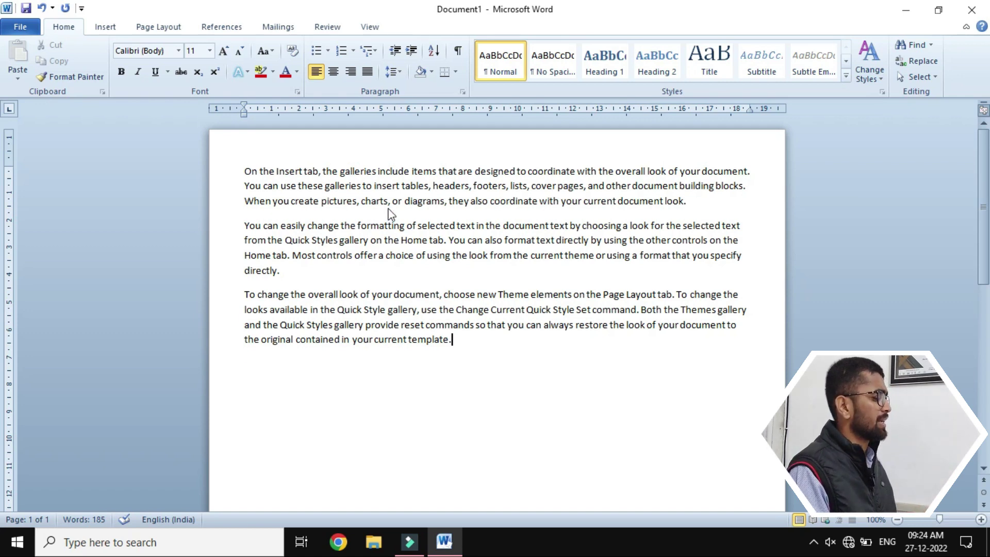
{"action": "key", "text": "ctrl+a"}
{"action": "key", "text": "ctrl+shift+period"}
{"action": "key", "text": "ctrl+shift+period"}
{"action": "key", "text": "ctrl+shift+period"}
{"action": "key", "text": "ctrl+shift+period"}
{"action": "key", "text": "ctrl+shift+period"}
{"action": "key", "text": "ctrl+shift+period"}
{"action": "key", "text": "ctrl+shift+period"}
{"action": "key", "text": "ctrl+shift+period"}
{"action": "key", "text": "ctrl+shift+period"}
{"action": "key", "text": "ctrl+shift+period"}
{"action": "key", "text": "ctrl+shift+period"}
{"action": "key", "text": "ctrl+shift+period"}
{"action": "key", "text": "ctrl+shift+period"}
{"action": "key", "text": "ctrl+shift+period"}
{"action": "key", "text": "ctrl+shift+period"}
{"action": "key", "text": "ctrl+shift+period"}
{"action": "key", "text": "ctrl+shift+period"}
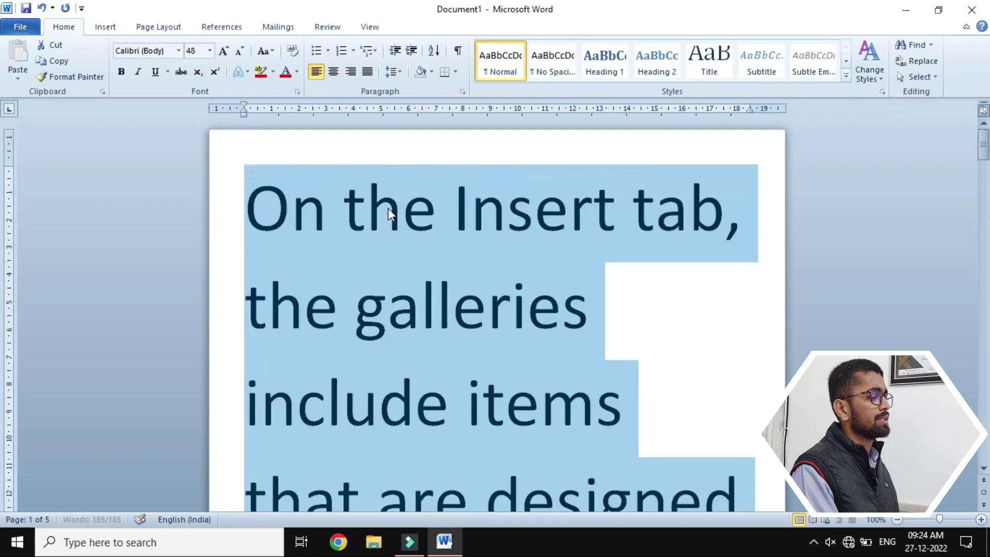
{"action": "left_click", "coordinate": [675, 320]}
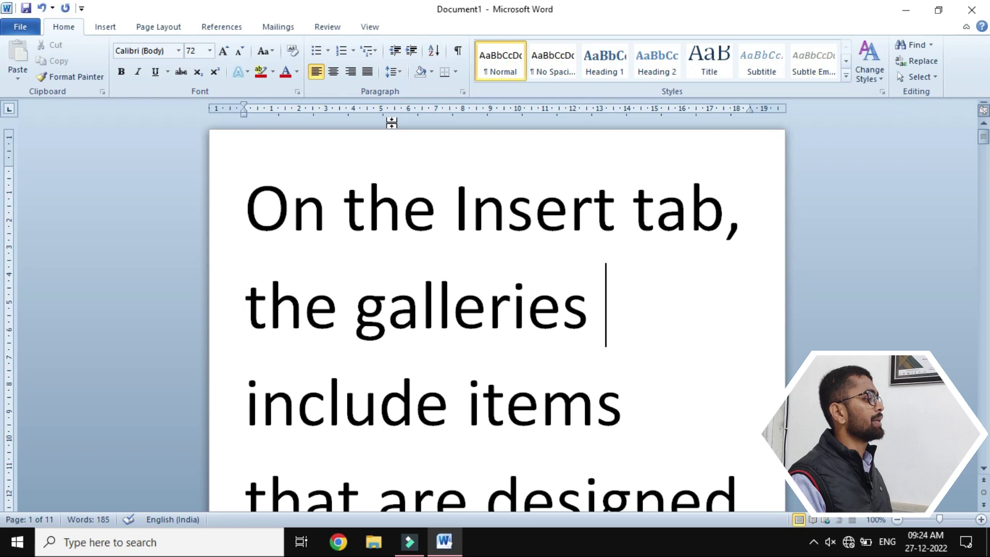
Review the page number placement options: Top of Page, Bottom of Page, Page Margins and Current Position.
{"action": "left_click", "coordinate": [105, 27]}
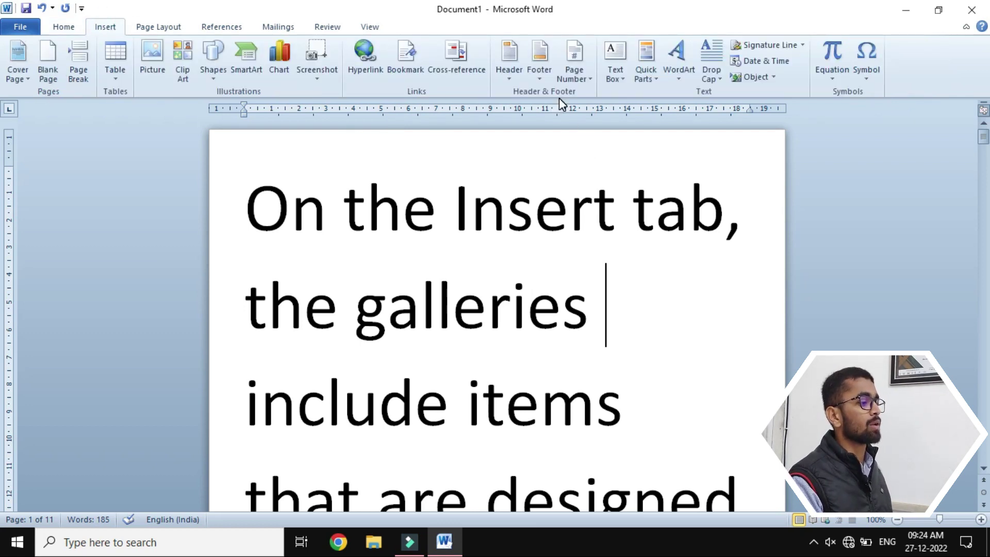
{"action": "left_click", "coordinate": [583, 75]}
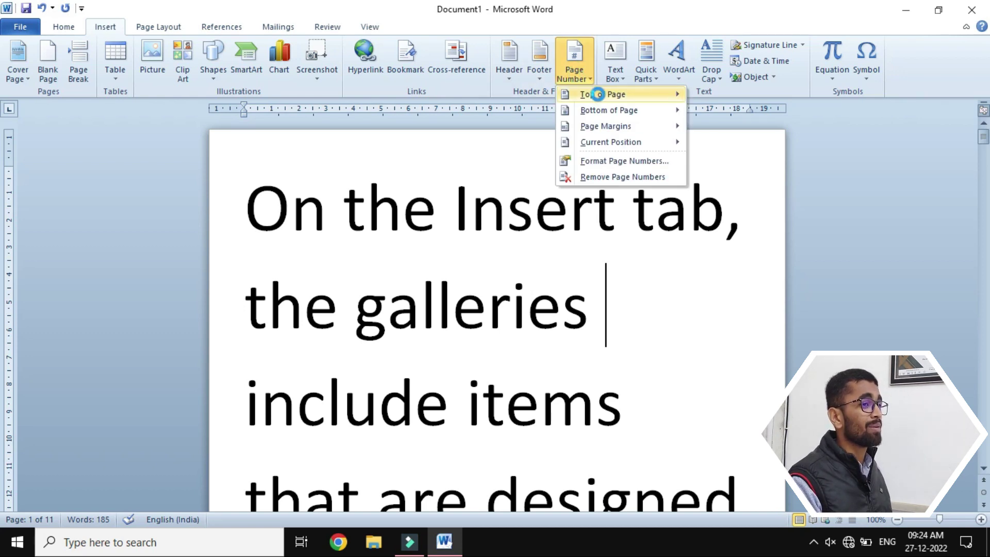
{"action": "left_click", "coordinate": [598, 94]}
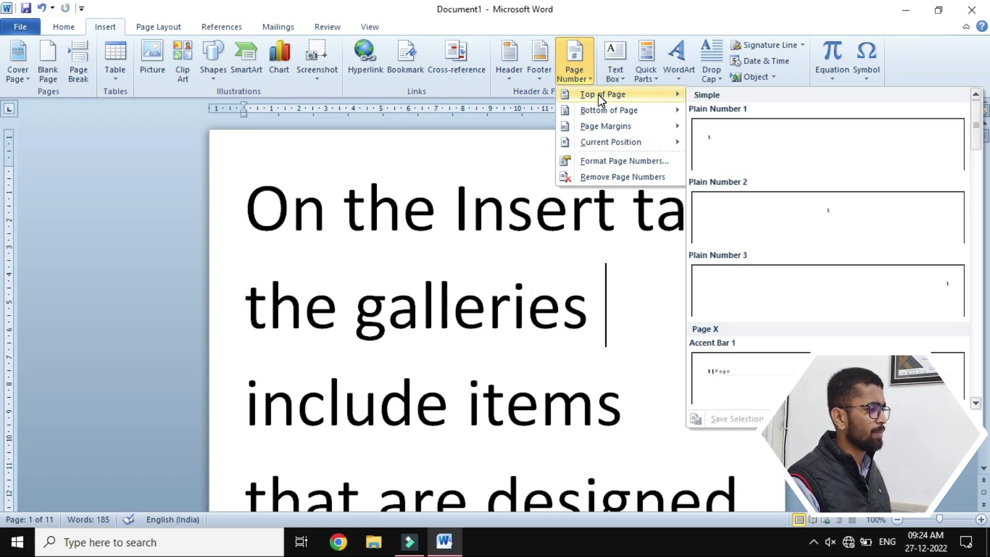
{"action": "mouse_move", "coordinate": [604, 113]}
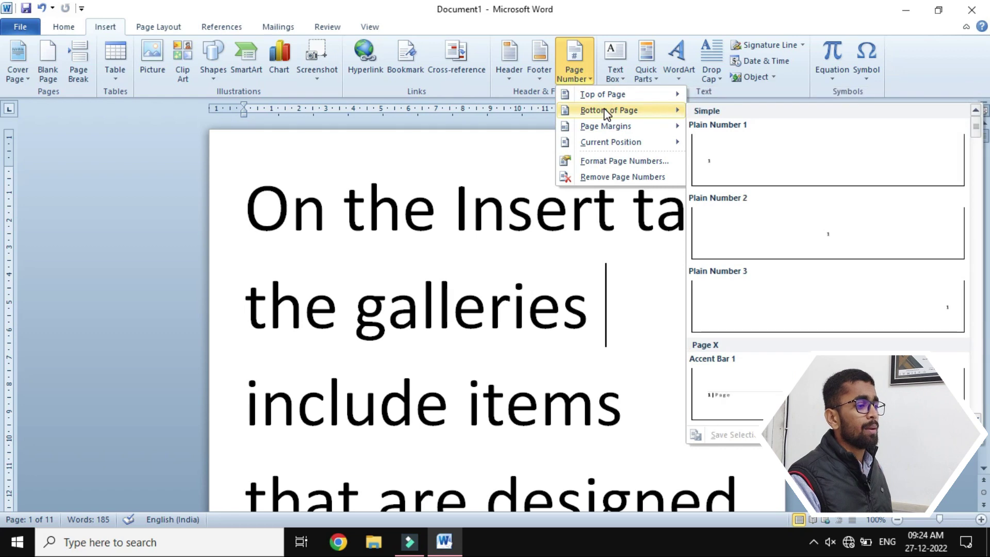
{"action": "mouse_move", "coordinate": [615, 129]}
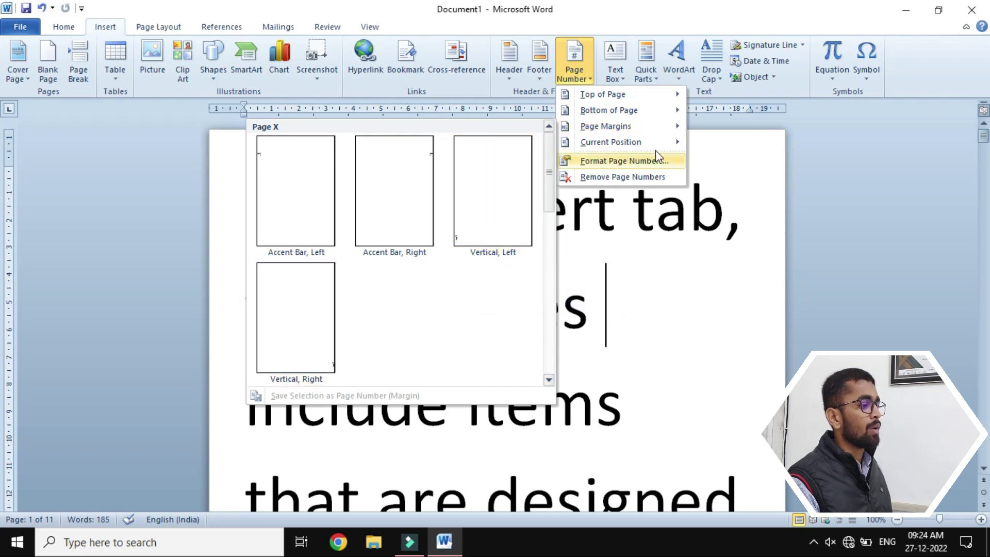
{"action": "mouse_move", "coordinate": [653, 142]}
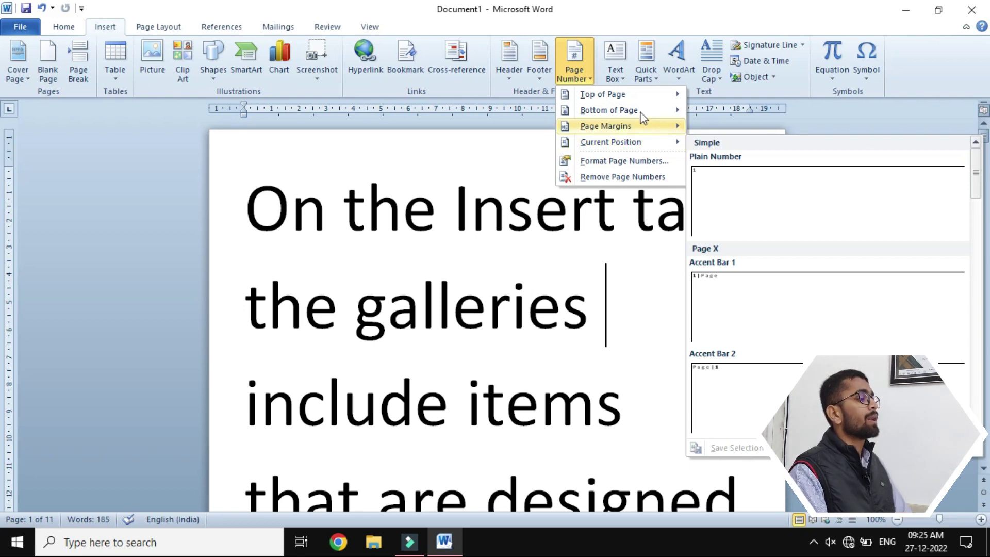
Examine the Top of Page number styles, from the simple and Page X of Y designs to those with shapes.
{"action": "mouse_move", "coordinate": [637, 98]}
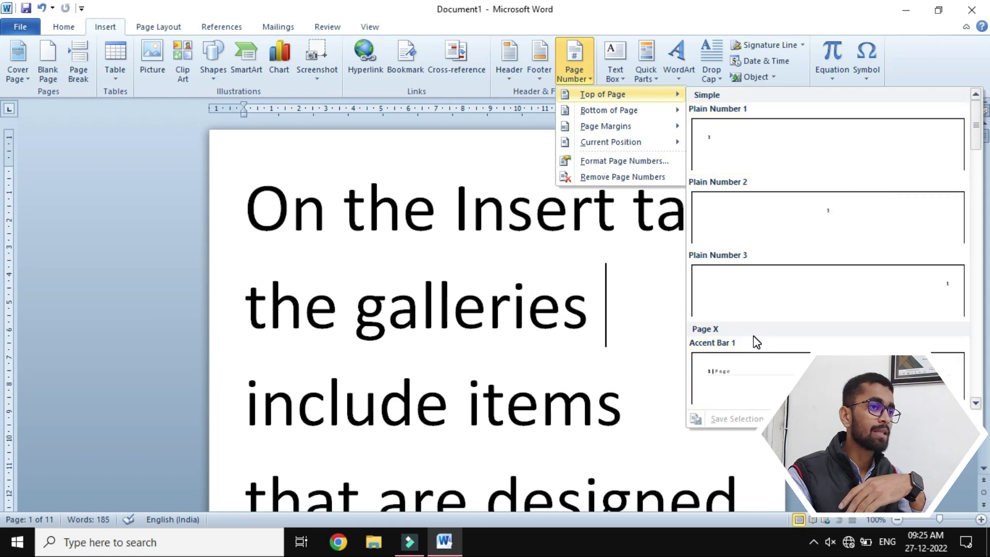
{"action": "left_click", "coordinate": [975, 403]}
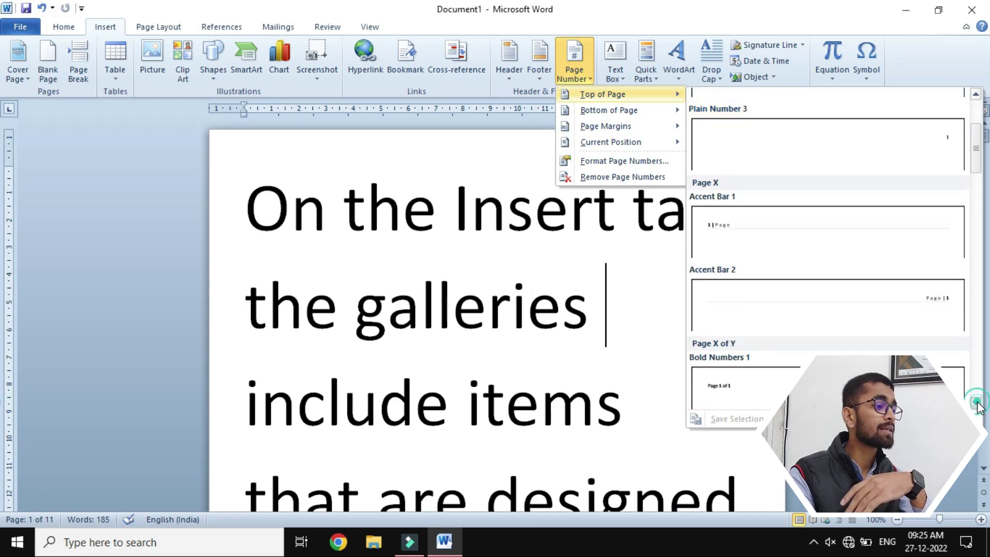
{"action": "left_click", "coordinate": [975, 403]}
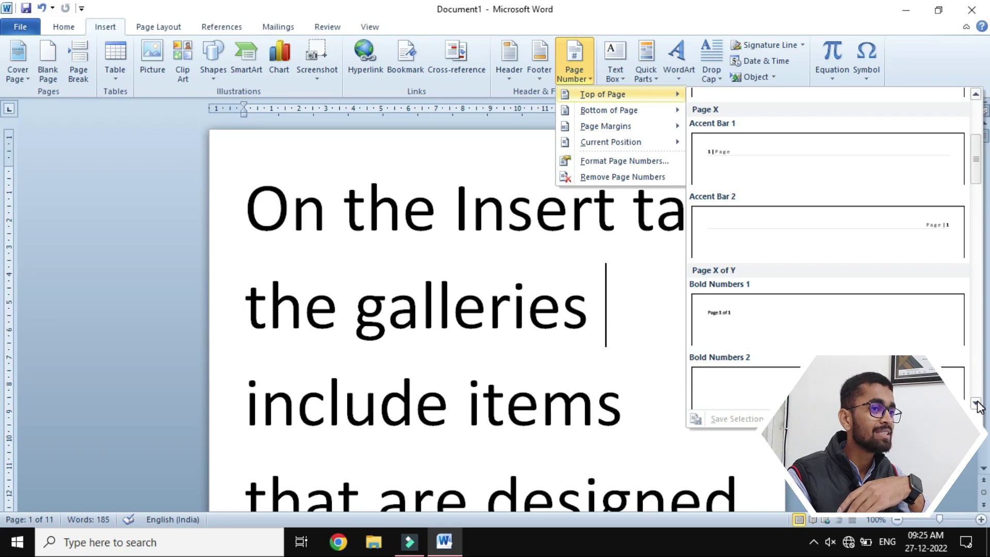
{"action": "left_click", "coordinate": [975, 403]}
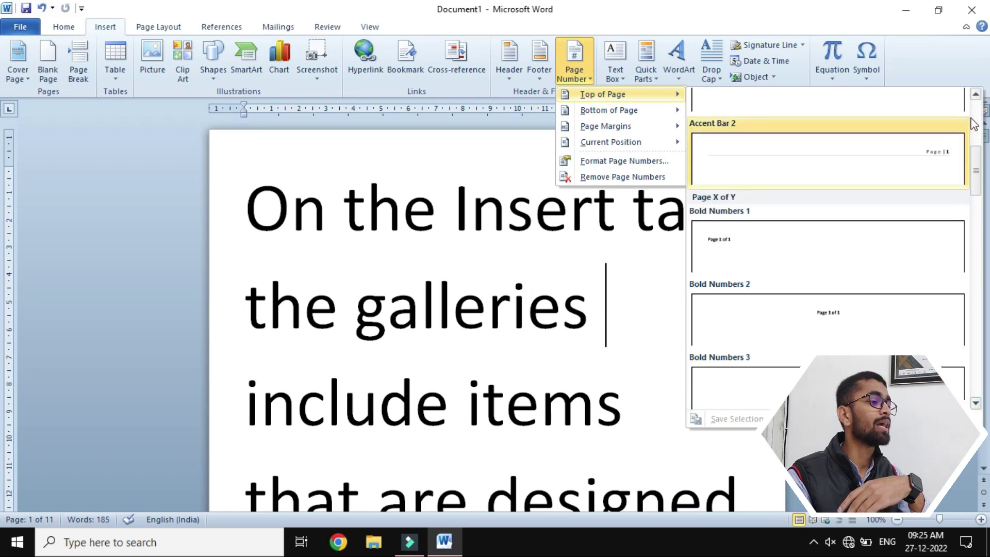
{"action": "left_click", "coordinate": [975, 94]}
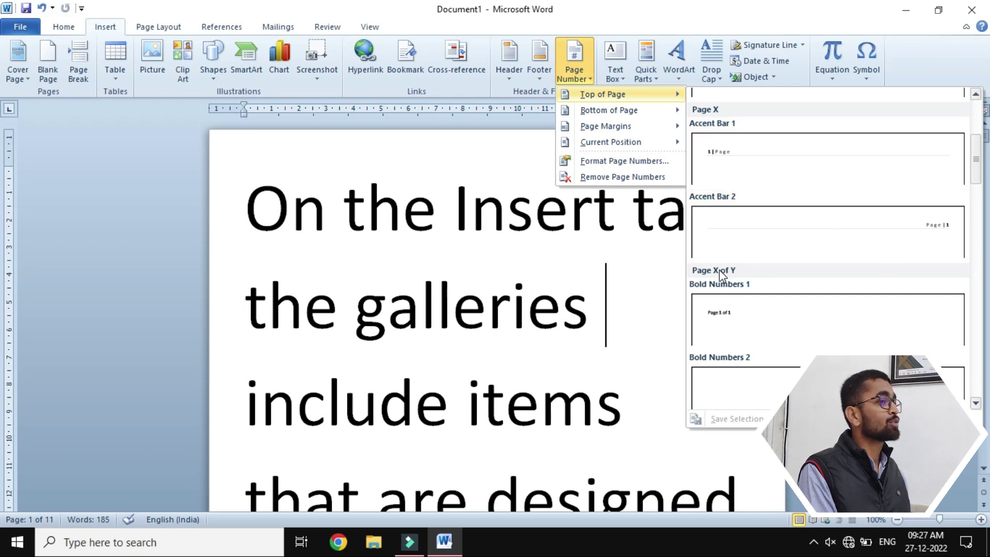
{"action": "left_click", "coordinate": [975, 402]}
{"action": "left_click", "coordinate": [975, 402]}
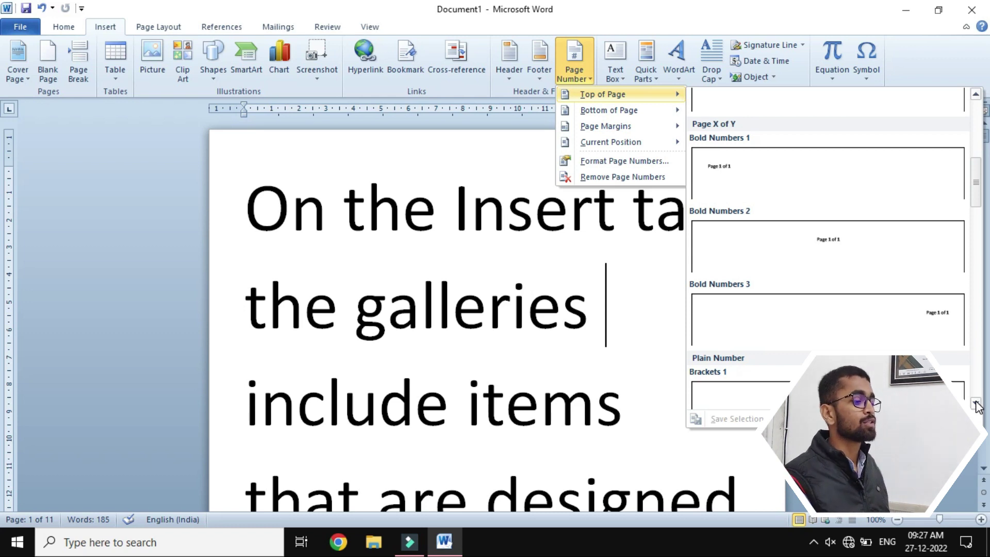
{"action": "left_click", "coordinate": [975, 402]}
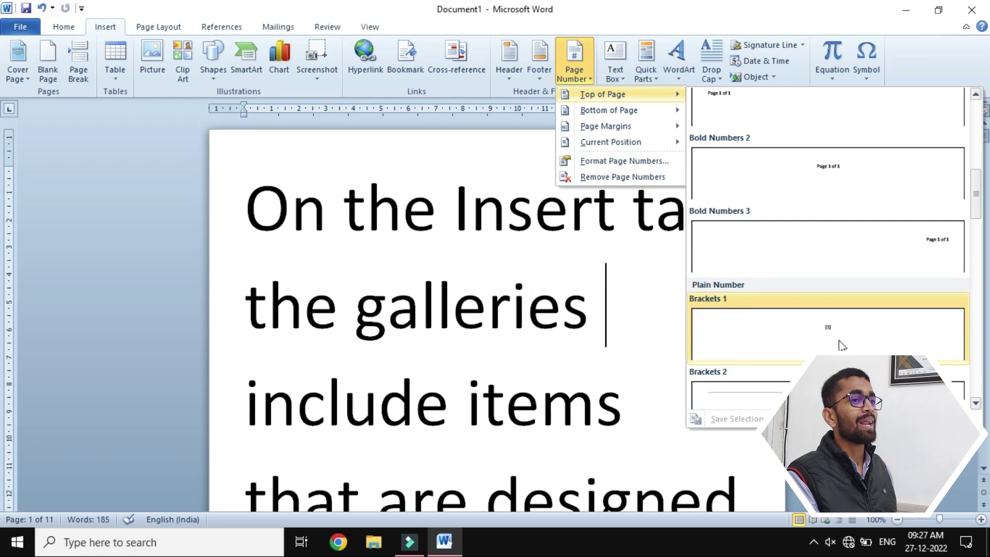
{"action": "left_click", "coordinate": [974, 403]}
{"action": "left_click", "coordinate": [974, 403]}
{"action": "left_click", "coordinate": [975, 403]}
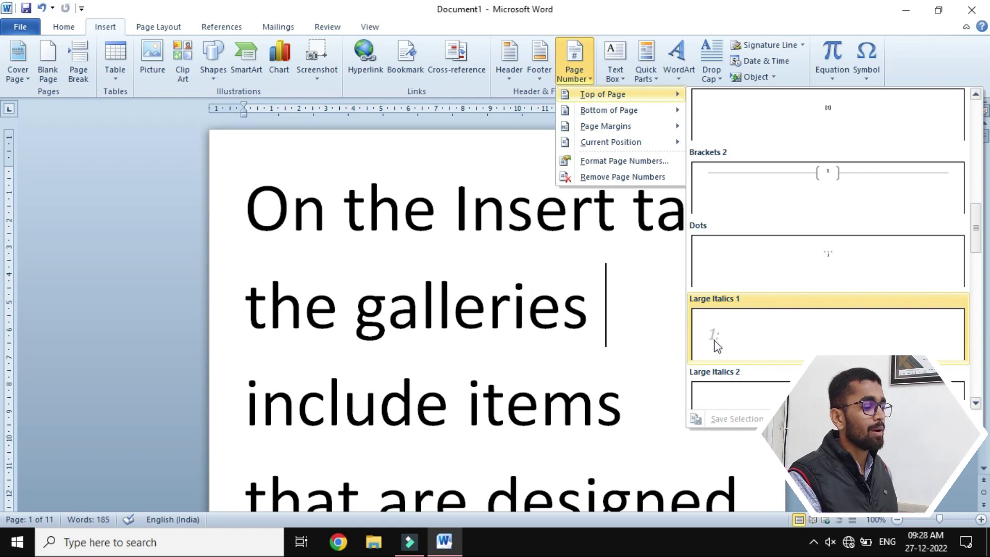
{"action": "scroll", "coordinate": [979, 405], "scroll_direction": "down", "scroll_amount": 6}
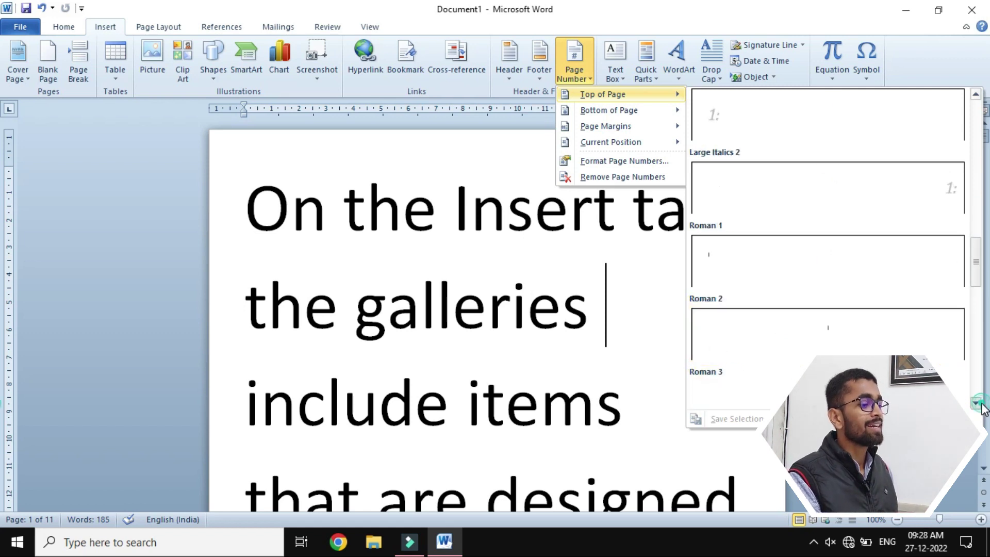
{"action": "left_click", "coordinate": [980, 403]}
{"action": "left_click", "coordinate": [980, 403]}
{"action": "left_click", "coordinate": [980, 403]}
{"action": "left_click", "coordinate": [980, 404]}
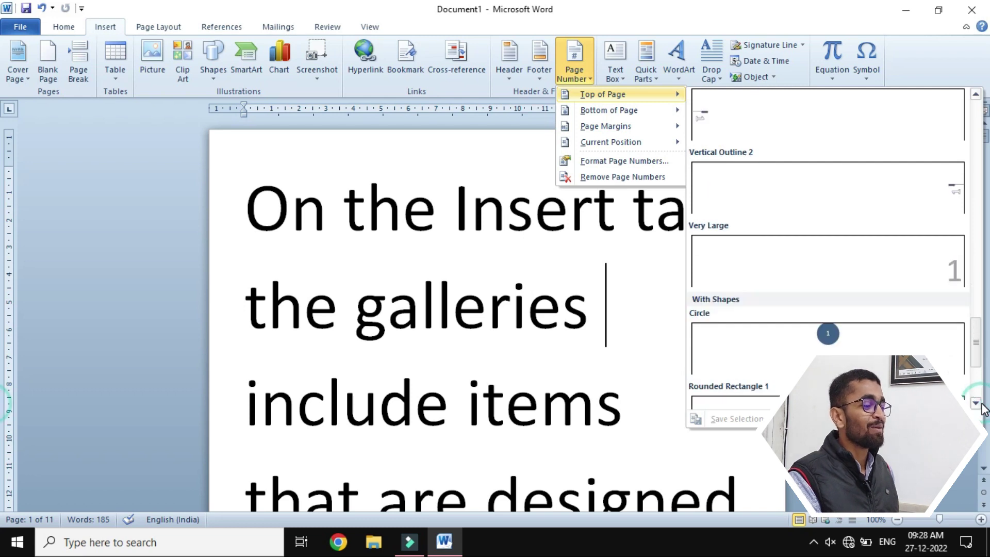
{"action": "left_click", "coordinate": [980, 404]}
Insert the Plain Number 2 page number at the top of the page and increase its font size one step.
{"action": "left_click_drag", "start_coordinate": [976, 368], "coordinate": [975, 120]}
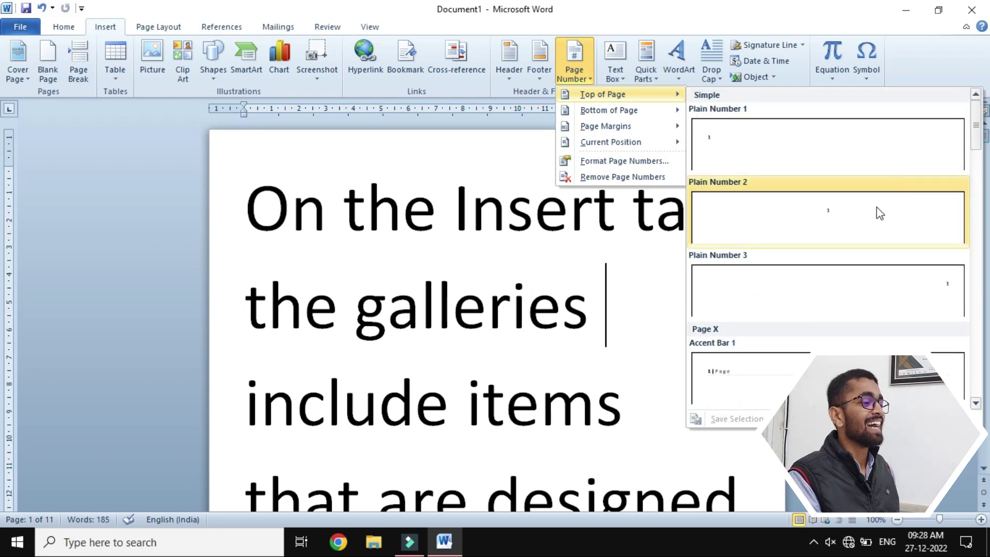
{"action": "left_click", "coordinate": [864, 217]}
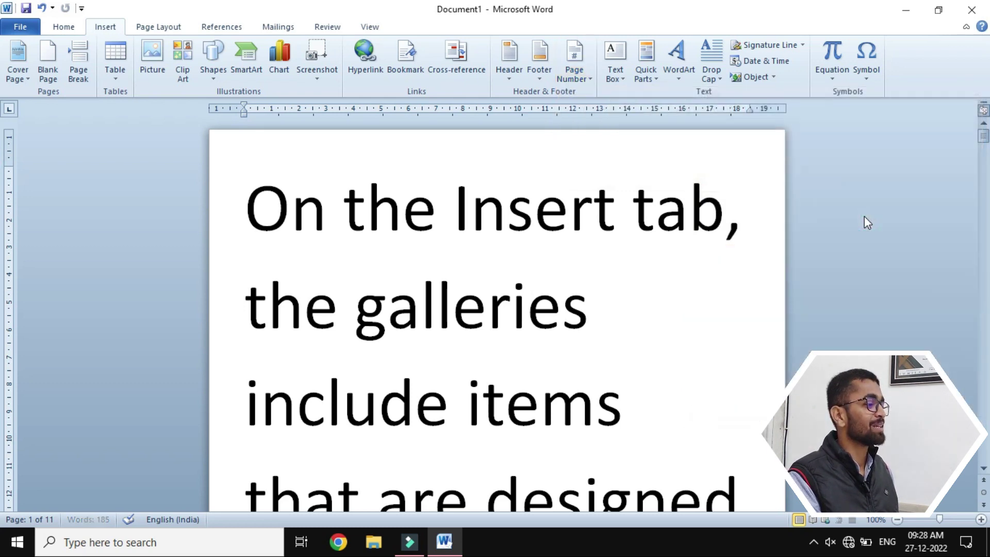
{"action": "left_click", "coordinate": [536, 170]}
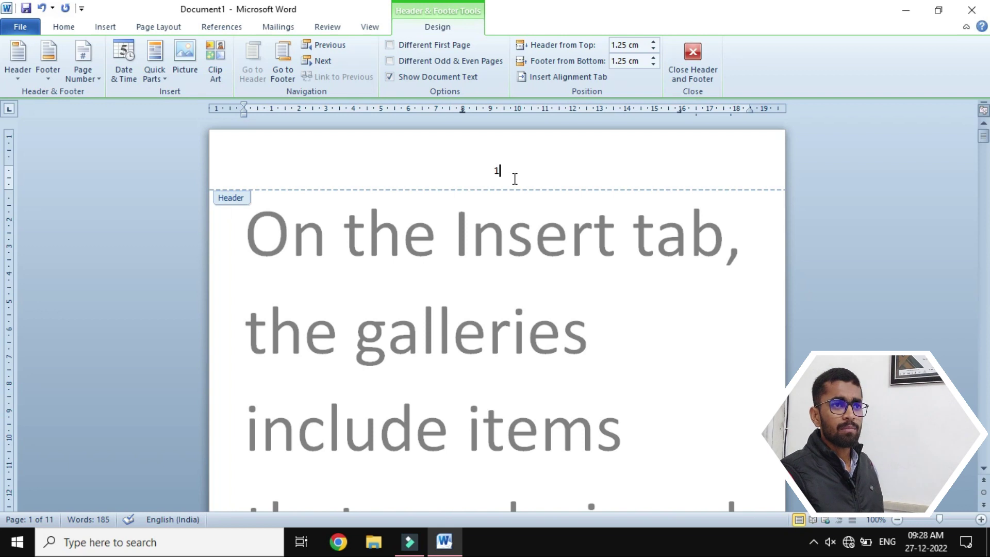
{"action": "double_click", "coordinate": [497, 170]}
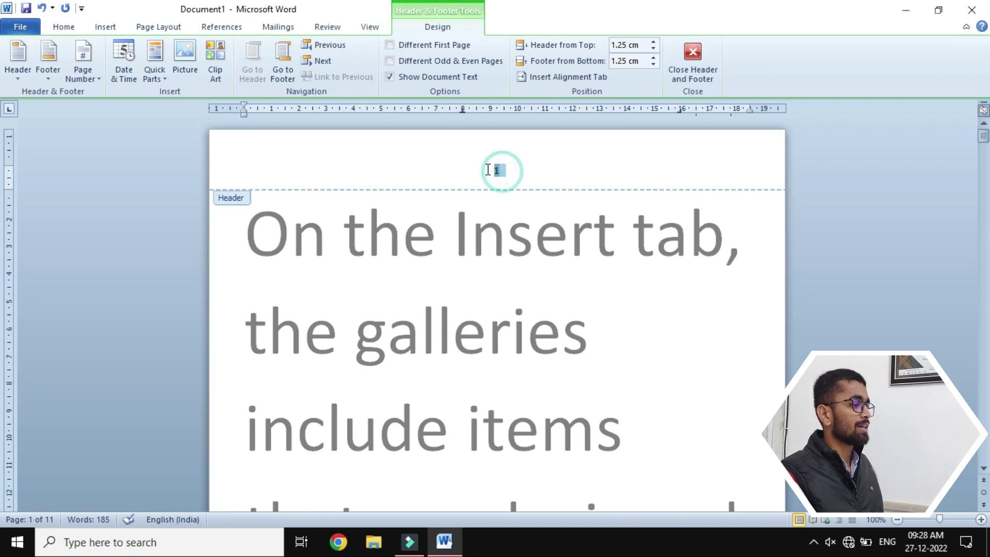
{"action": "key", "text": "ctrl+]"}
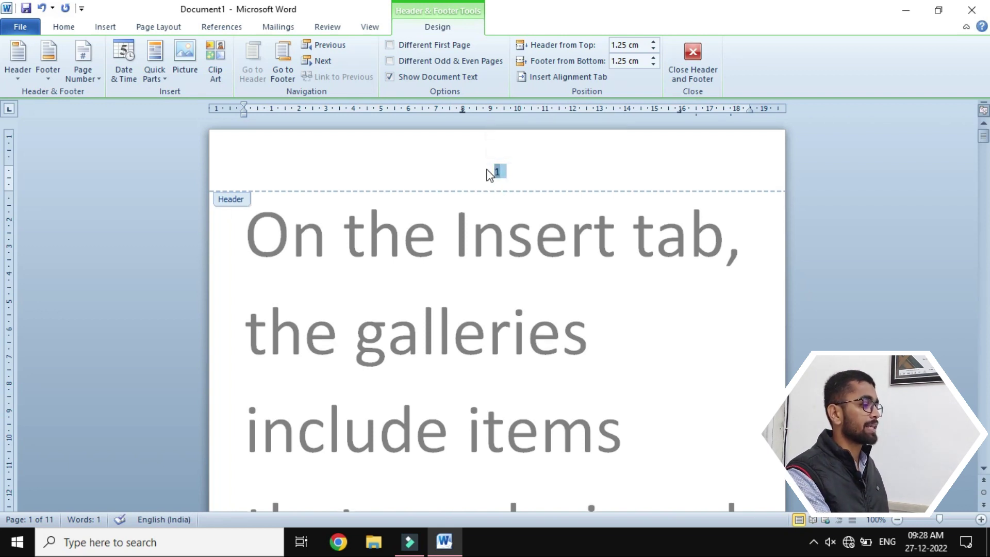
Set the header's distance from the top of the page to 1.1 cm.
{"action": "left_click", "coordinate": [654, 48]}
{"action": "left_click", "coordinate": [654, 47]}
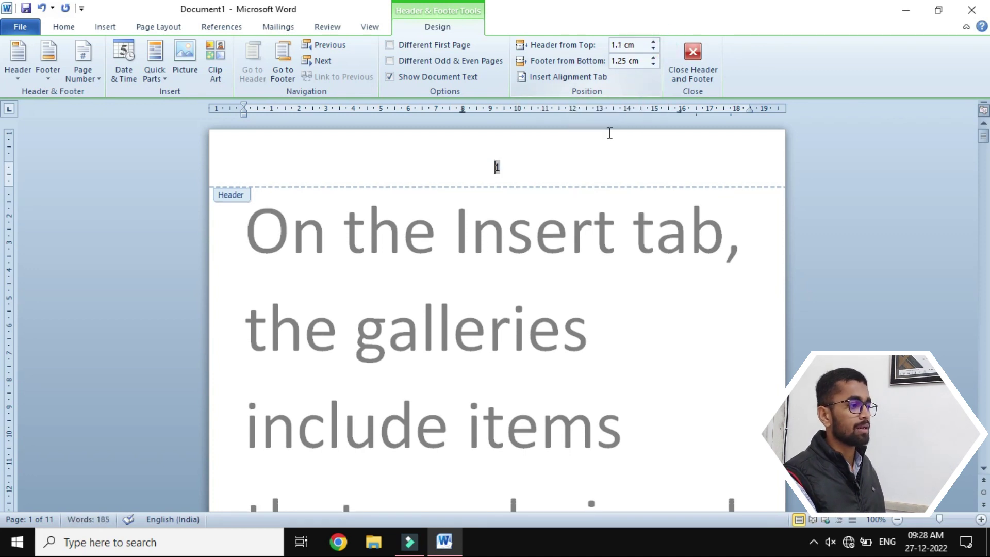
{"action": "left_click", "coordinate": [542, 161]}
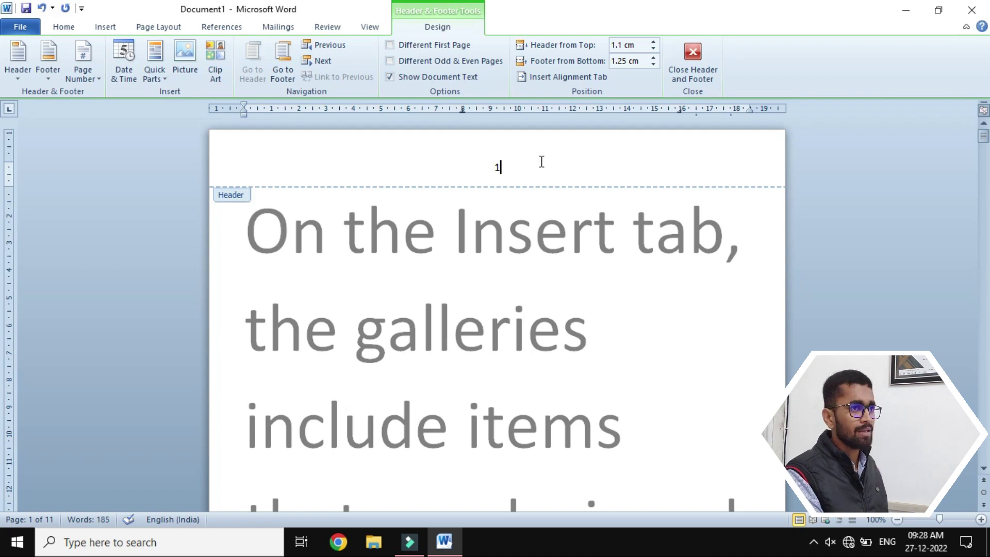
Check the numbering on the following pages, and replace the header page number with the Bold Numbers 2 style.
{"action": "scroll", "coordinate": [645, 292], "scroll_direction": "down", "scroll_amount": 10}
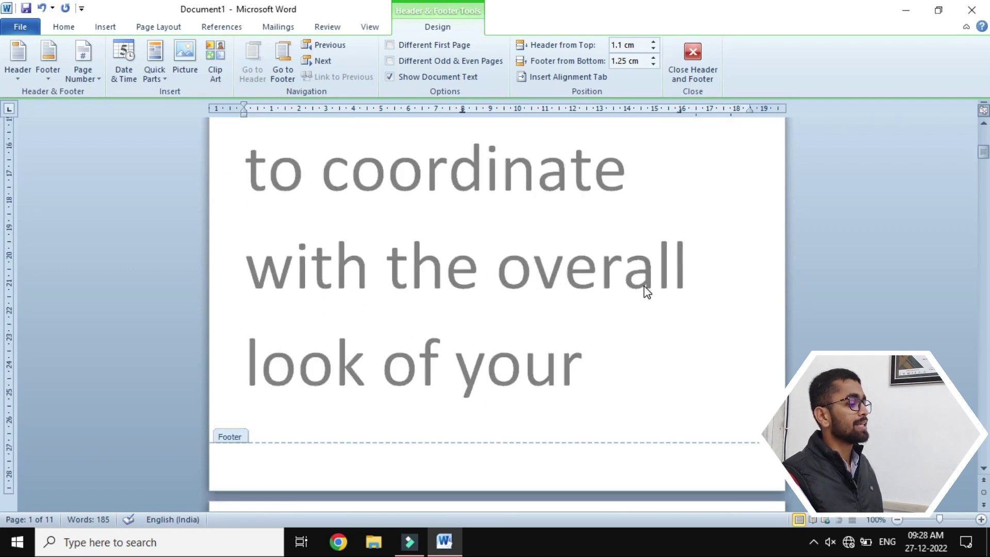
{"action": "scroll", "coordinate": [647, 292], "scroll_direction": "down", "scroll_amount": 10}
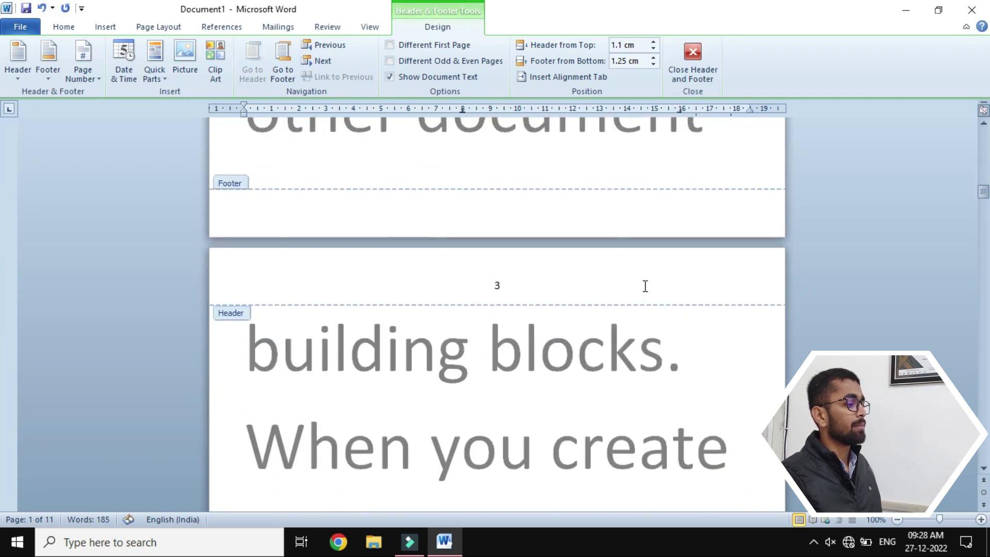
{"action": "scroll", "coordinate": [645, 288], "scroll_direction": "up", "scroll_amount": 20}
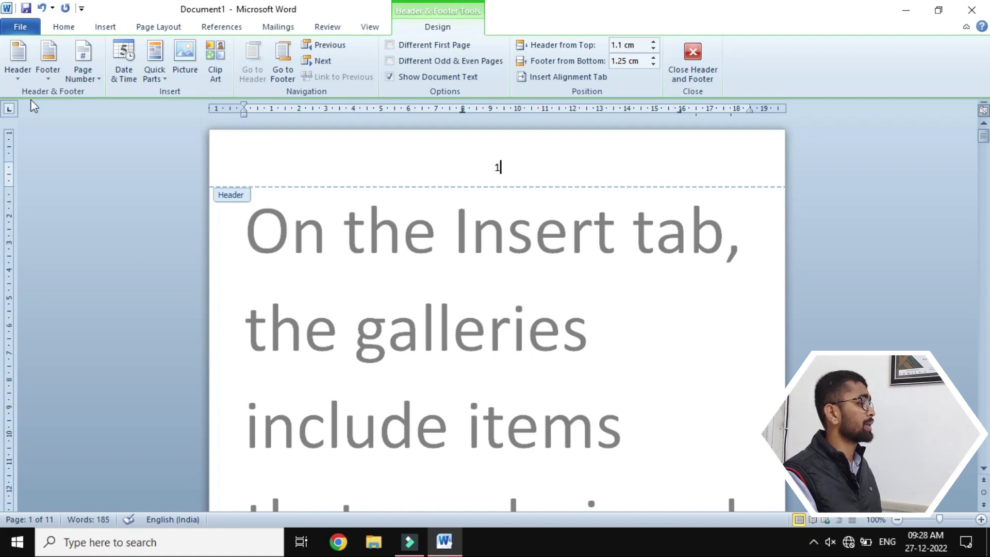
{"action": "left_click", "coordinate": [88, 75]}
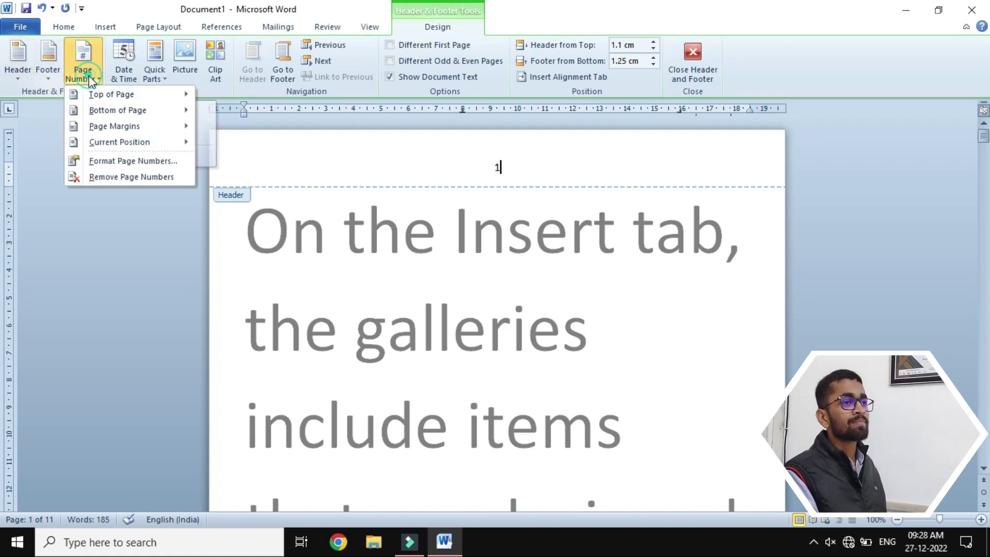
{"action": "mouse_move", "coordinate": [110, 97]}
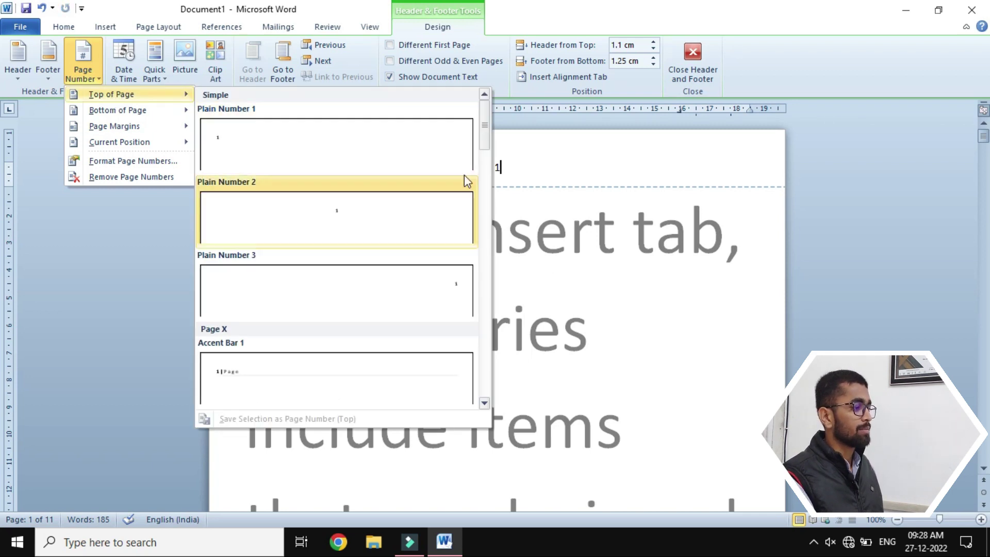
{"action": "left_click_drag", "start_coordinate": [486, 143], "coordinate": [489, 203]}
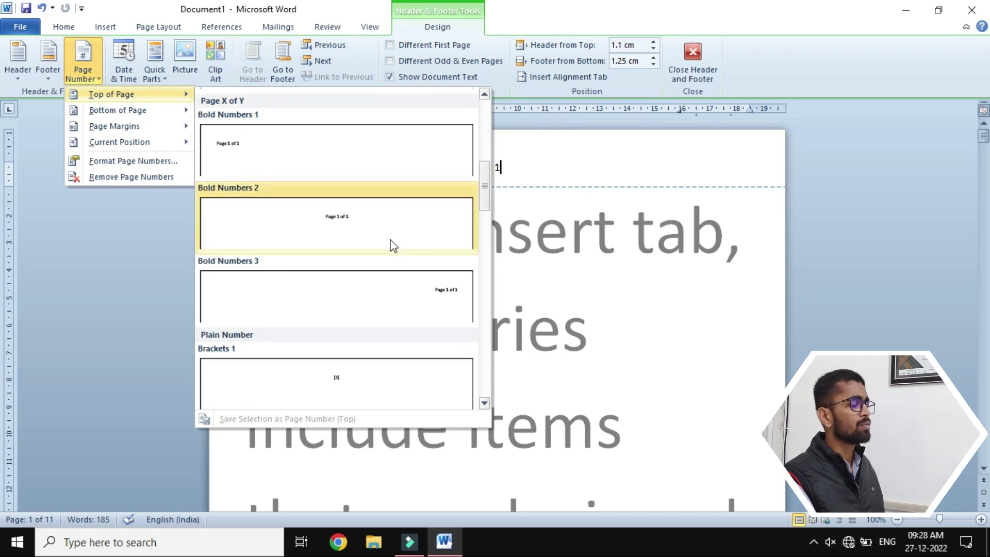
{"action": "left_click", "coordinate": [360, 231]}
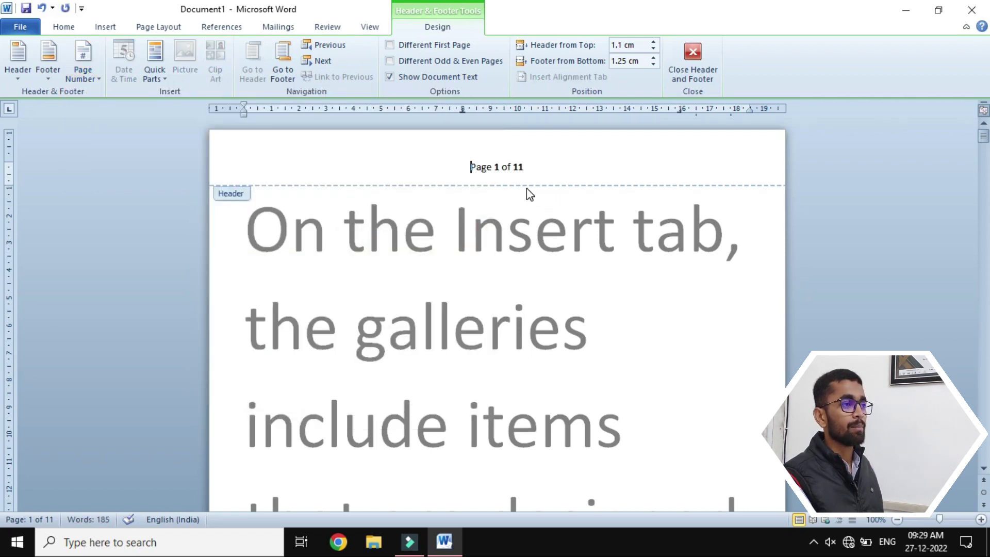
Check the header numbering on the following pages, and insert the Brackets 2 page number at the bottom of the page.
{"action": "scroll", "coordinate": [563, 234], "scroll_direction": "down", "scroll_amount": 10}
{"action": "scroll", "coordinate": [563, 233], "scroll_direction": "down", "scroll_amount": 10}
{"action": "scroll", "coordinate": [563, 238], "scroll_direction": "up", "scroll_amount": 2}
{"action": "scroll", "coordinate": [563, 239], "scroll_direction": "up", "scroll_amount": 15}
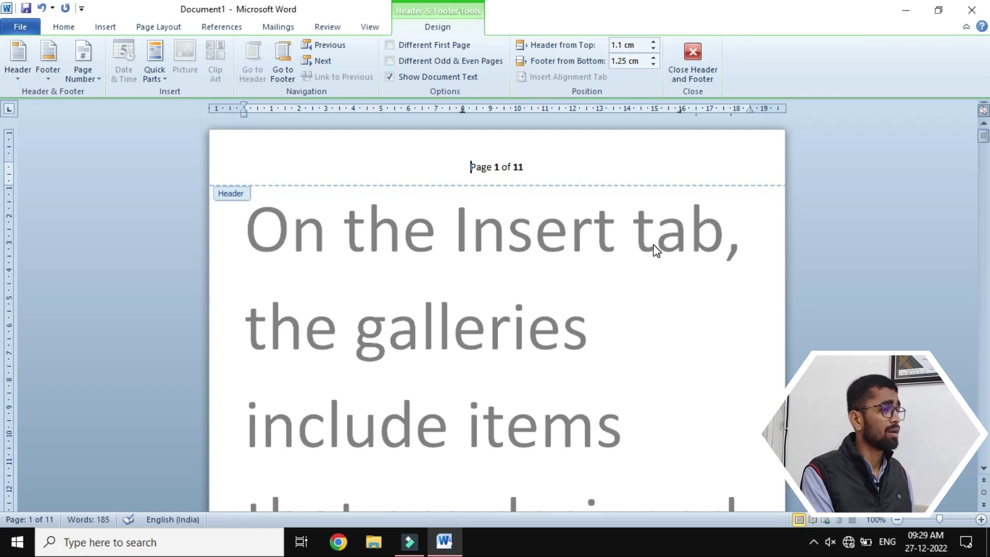
{"action": "left_click", "coordinate": [94, 75]}
{"action": "mouse_move", "coordinate": [105, 108]}
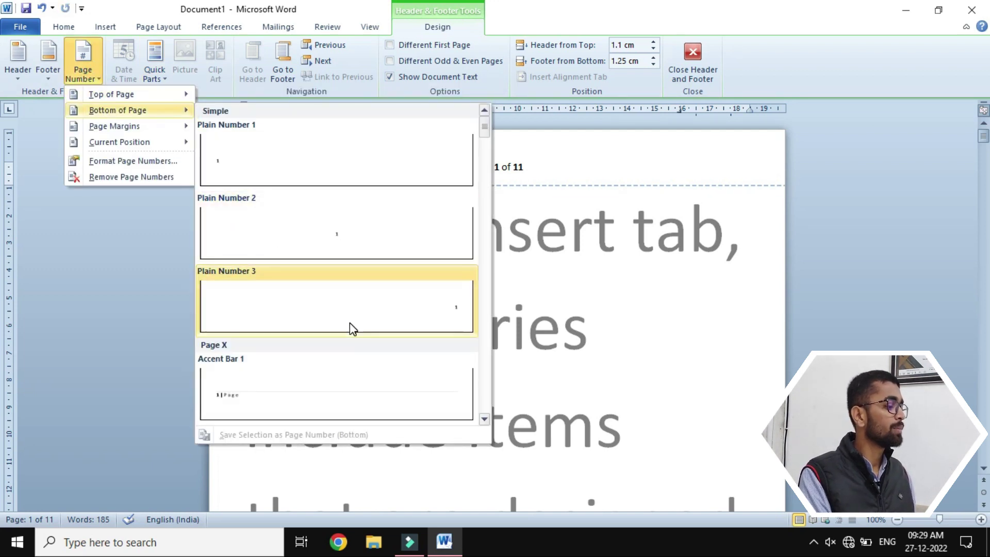
{"action": "scroll", "coordinate": [349, 323], "scroll_direction": "down", "scroll_amount": 10}
{"action": "scroll", "coordinate": [349, 323], "scroll_direction": "down", "scroll_amount": 4}
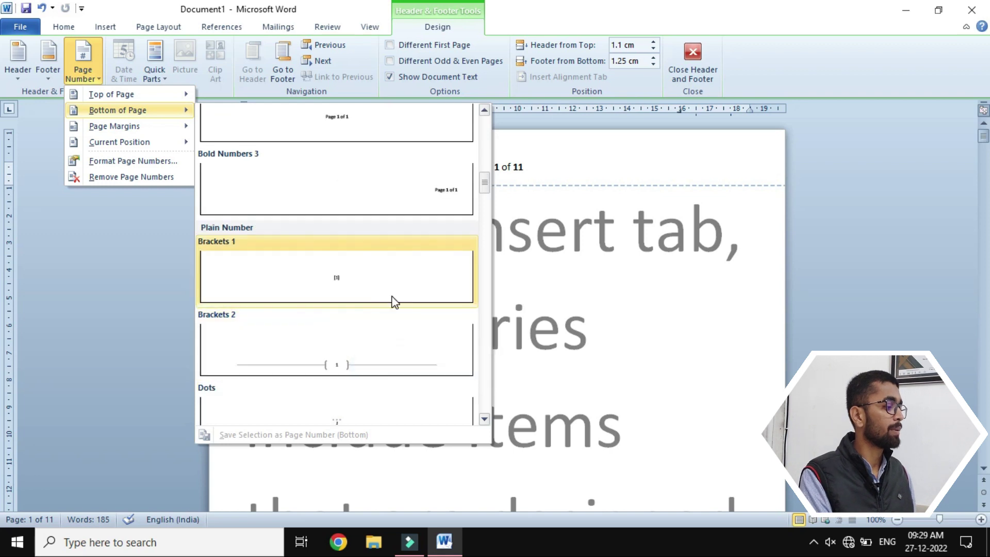
{"action": "left_click", "coordinate": [341, 360]}
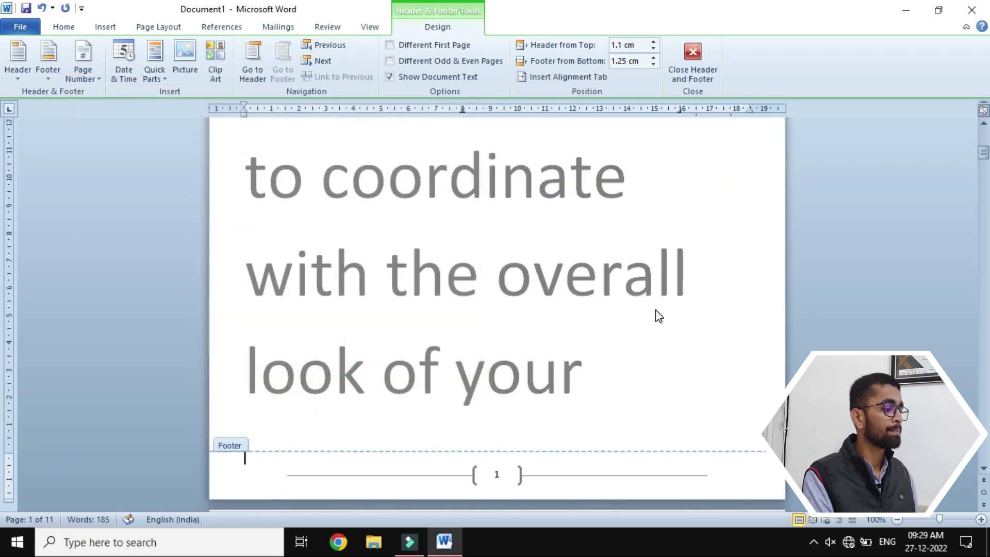
Check the header and footer numbers on the first pages, and remove all page numbers from the document.
{"action": "scroll", "coordinate": [655, 310], "scroll_direction": "down", "scroll_amount": 3}
{"action": "scroll", "coordinate": [655, 310], "scroll_direction": "down", "scroll_amount": 12}
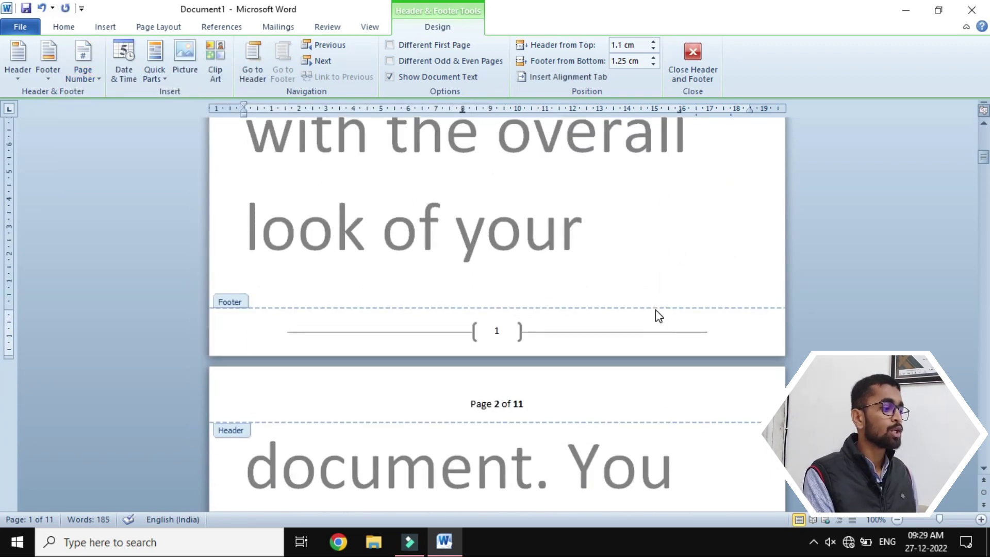
{"action": "scroll", "coordinate": [658, 316], "scroll_direction": "down", "scroll_amount": 1}
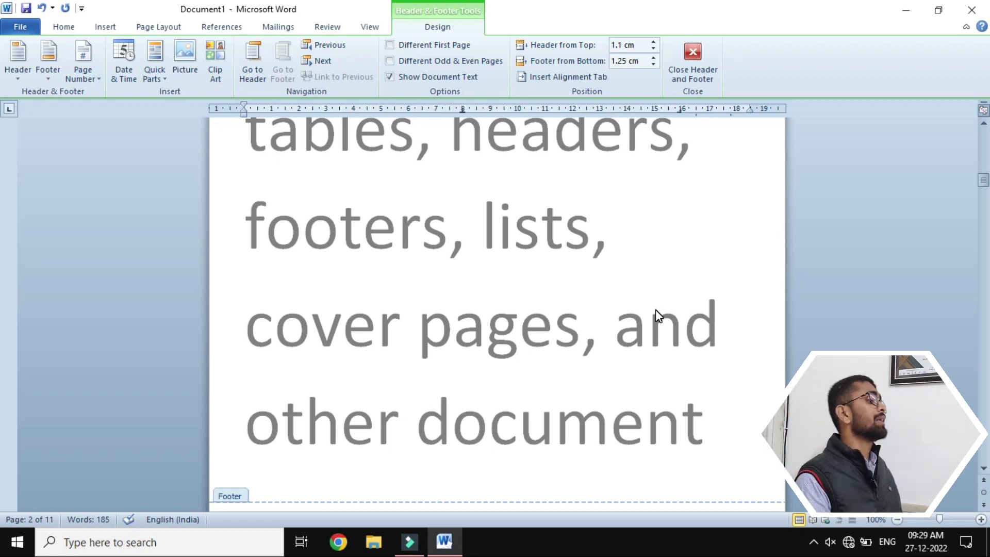
{"action": "scroll", "coordinate": [542, 225], "scroll_direction": "up", "scroll_amount": 5}
{"action": "scroll", "coordinate": [542, 225], "scroll_direction": "up", "scroll_amount": 5}
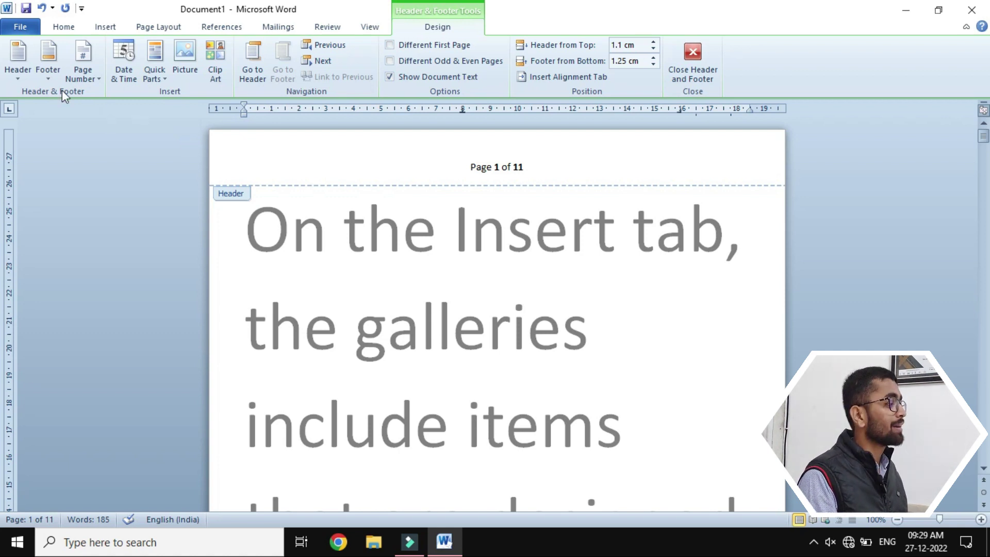
{"action": "left_click", "coordinate": [98, 66]}
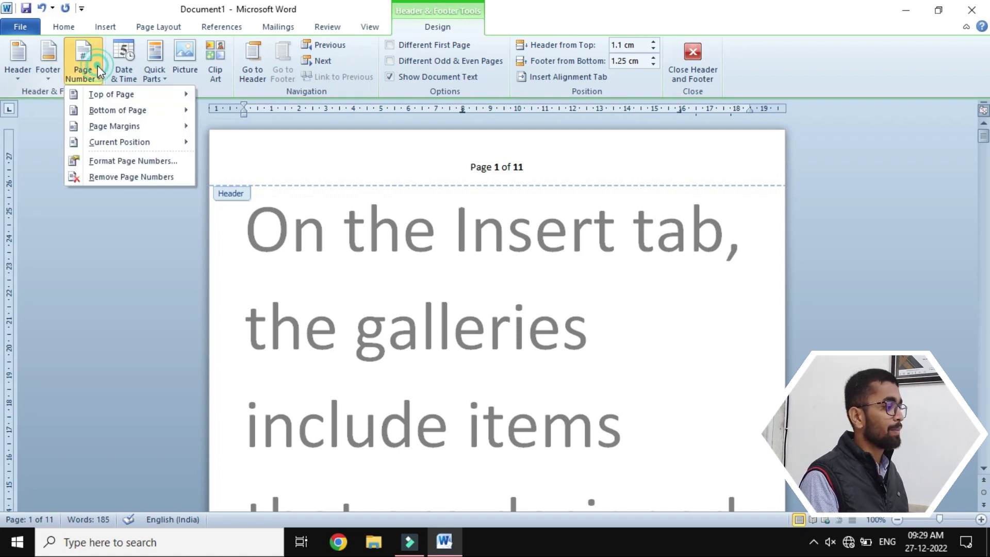
{"action": "left_click", "coordinate": [103, 175]}
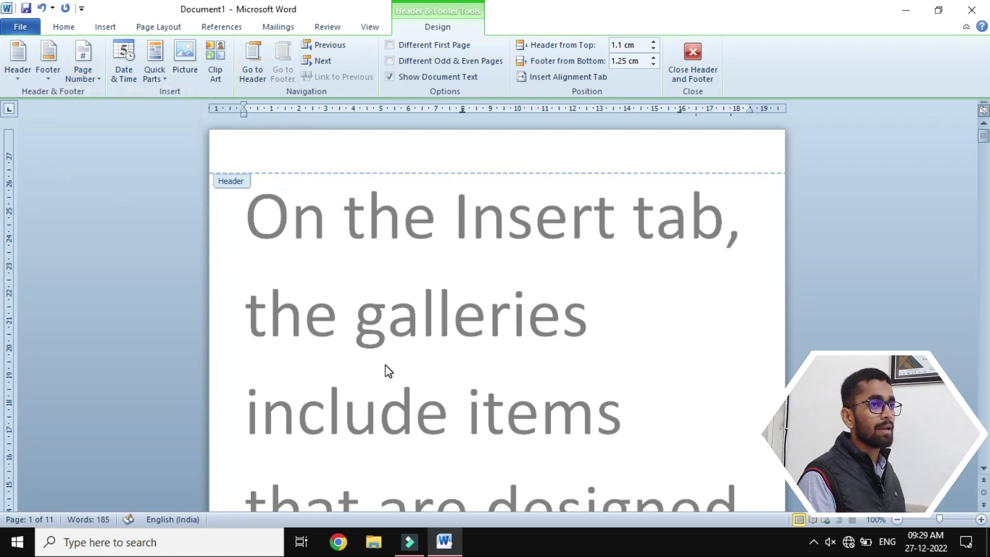
{"action": "scroll", "coordinate": [386, 369], "scroll_direction": "down", "scroll_amount": 2}
{"action": "scroll", "coordinate": [388, 370], "scroll_direction": "down", "scroll_amount": 4}
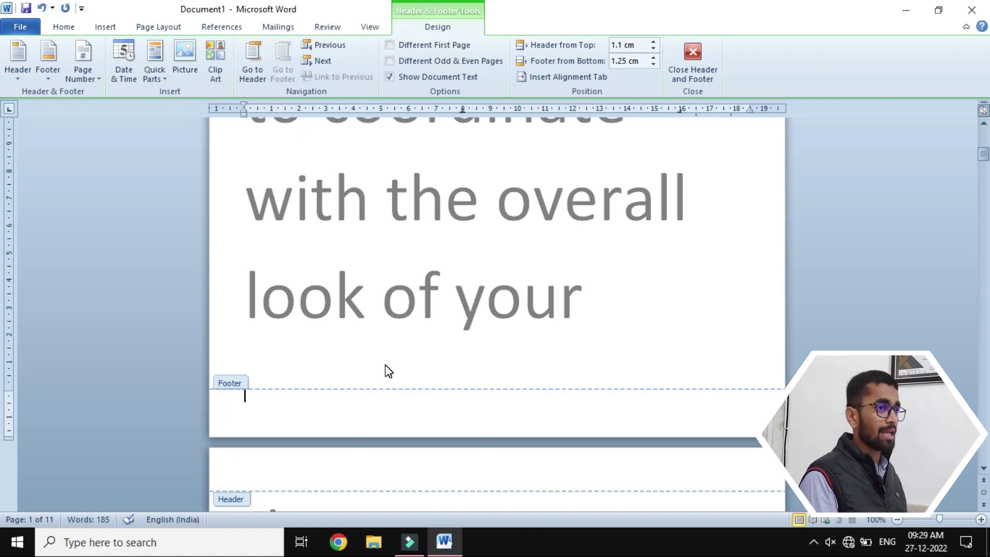
{"action": "scroll", "coordinate": [388, 371], "scroll_direction": "up", "scroll_amount": 5}
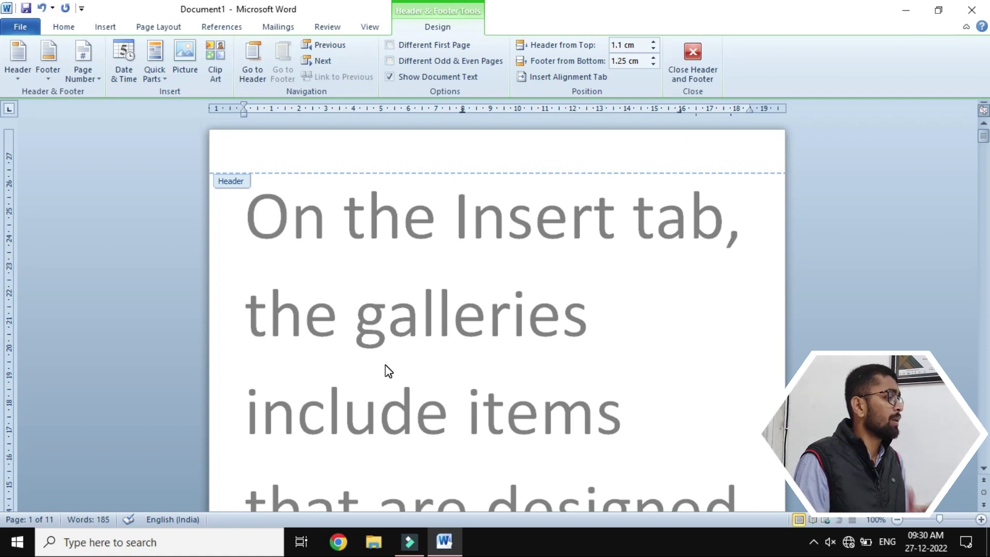
Insert the Plain Number 2 page number at the top of the page and place the cursor after the number.
{"action": "left_click", "coordinate": [83, 65]}
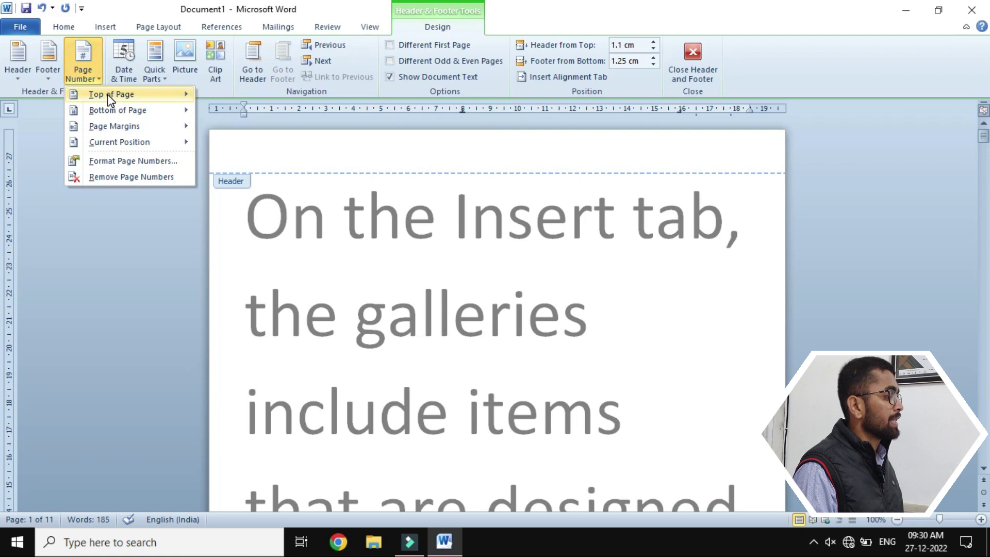
{"action": "mouse_move", "coordinate": [111, 98]}
{"action": "left_click", "coordinate": [319, 219]}
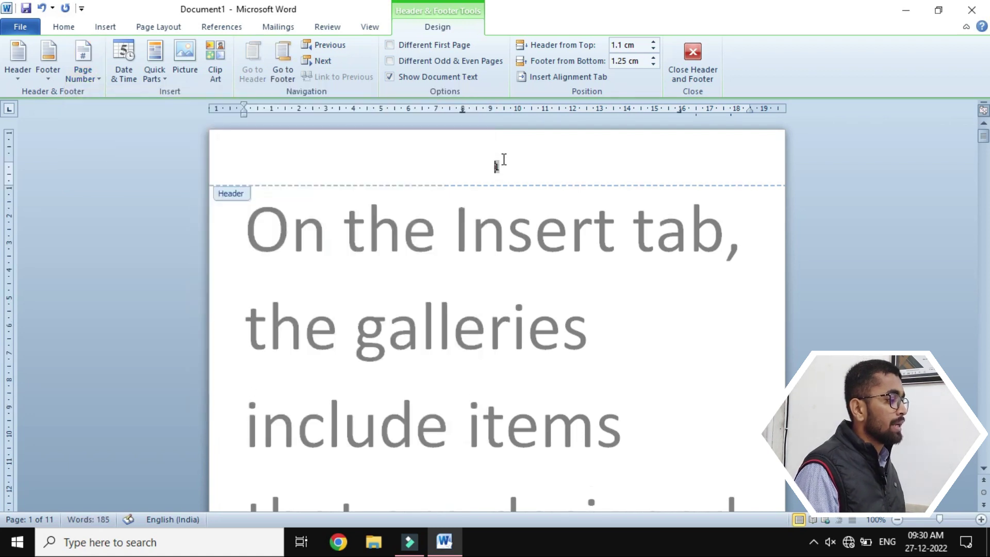
{"action": "left_click", "coordinate": [504, 165]}
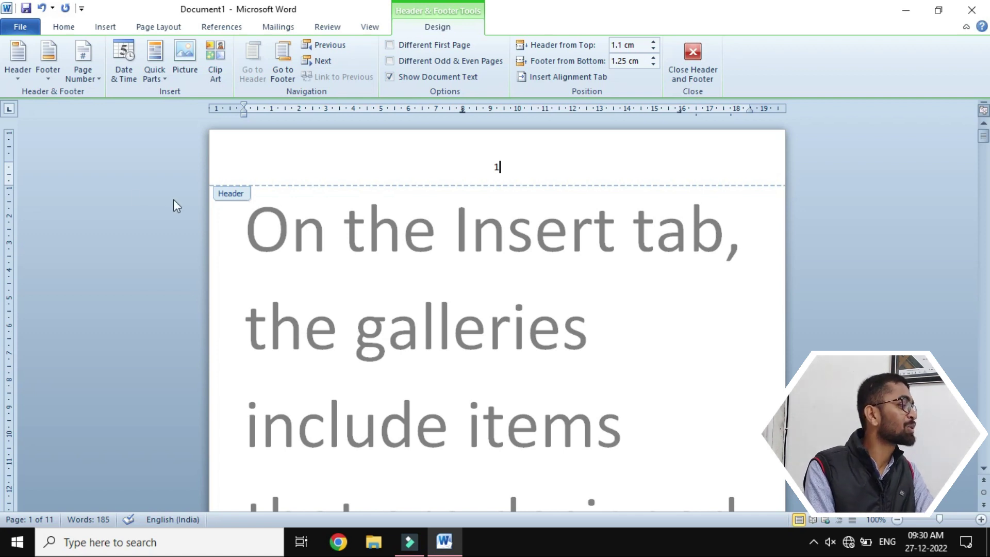
Set the page number format to the Hindi letters क, ख, ग, … and apply it.
{"action": "left_click", "coordinate": [93, 68]}
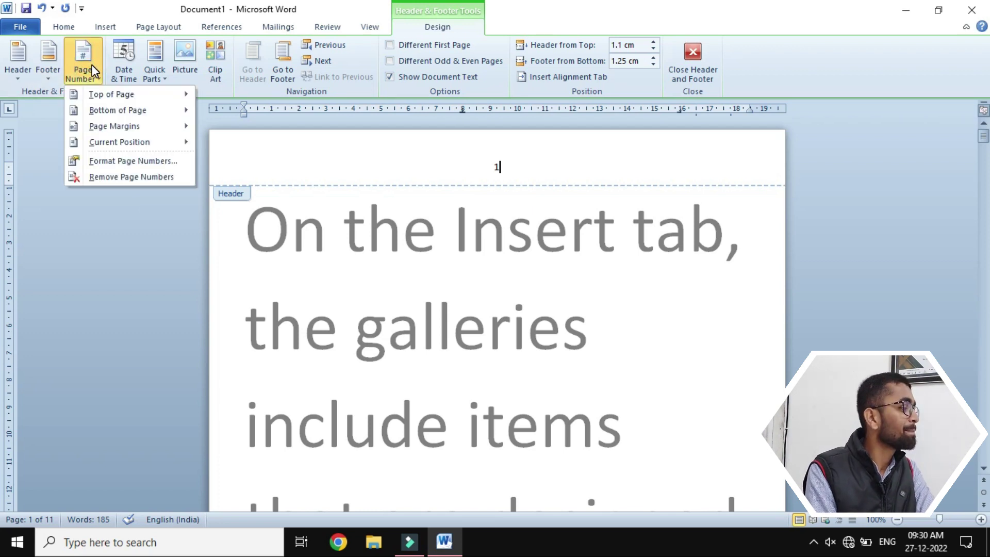
{"action": "left_click", "coordinate": [104, 164]}
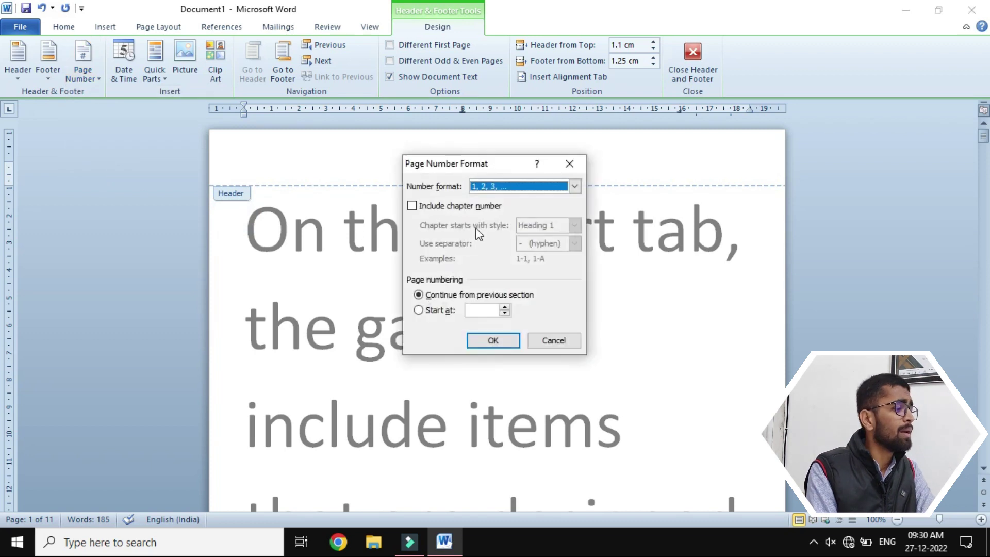
{"action": "left_click", "coordinate": [564, 191]}
{"action": "left_click_drag", "start_coordinate": [576, 218], "coordinate": [577, 229]}
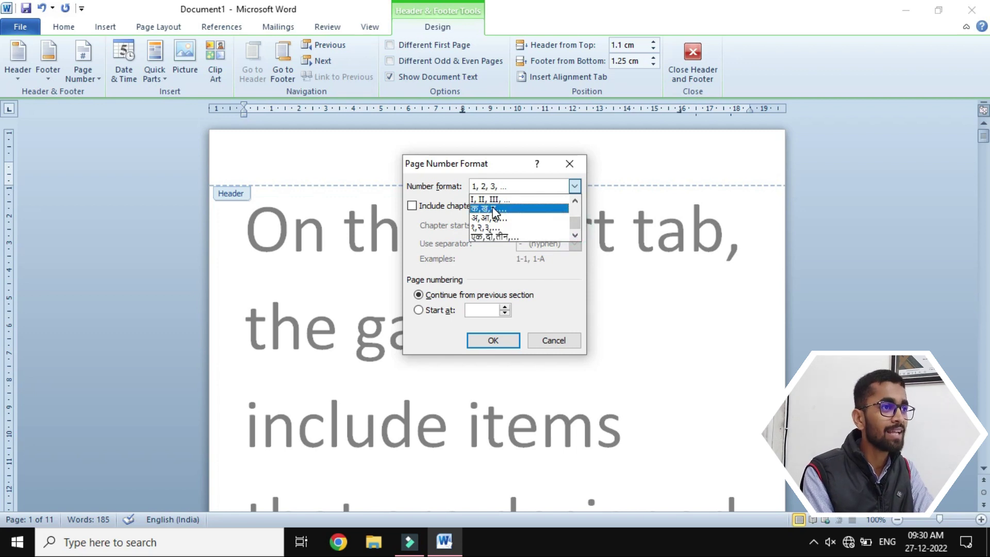
{"action": "left_click", "coordinate": [519, 211]}
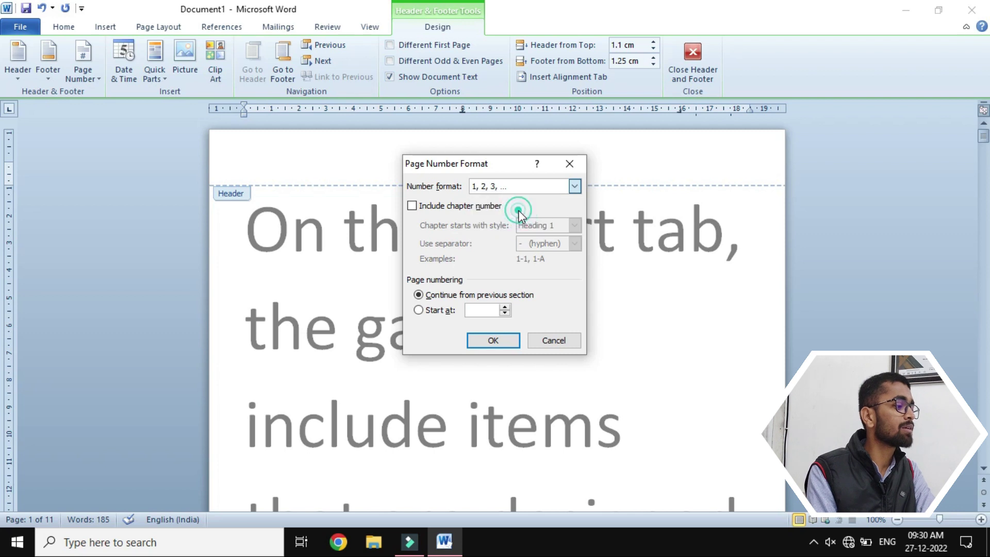
{"action": "left_click", "coordinate": [499, 342]}
{"action": "left_click", "coordinate": [571, 182]}
Examine the Hindi-letter page numbers in the headers throughout the document, and return to the first page.
{"action": "scroll", "coordinate": [758, 320], "scroll_direction": "down", "scroll_amount": 10}
{"action": "scroll", "coordinate": [758, 320], "scroll_direction": "down", "scroll_amount": 5}
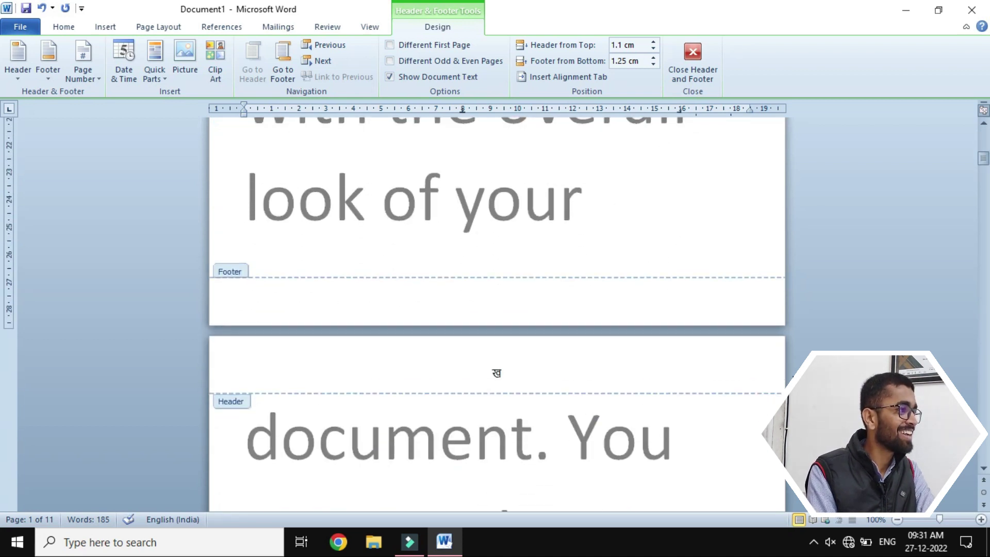
{"action": "scroll", "coordinate": [497, 315], "scroll_direction": "down", "scroll_amount": 20}
{"action": "scroll", "coordinate": [497, 315], "scroll_direction": "down", "scroll_amount": 10}
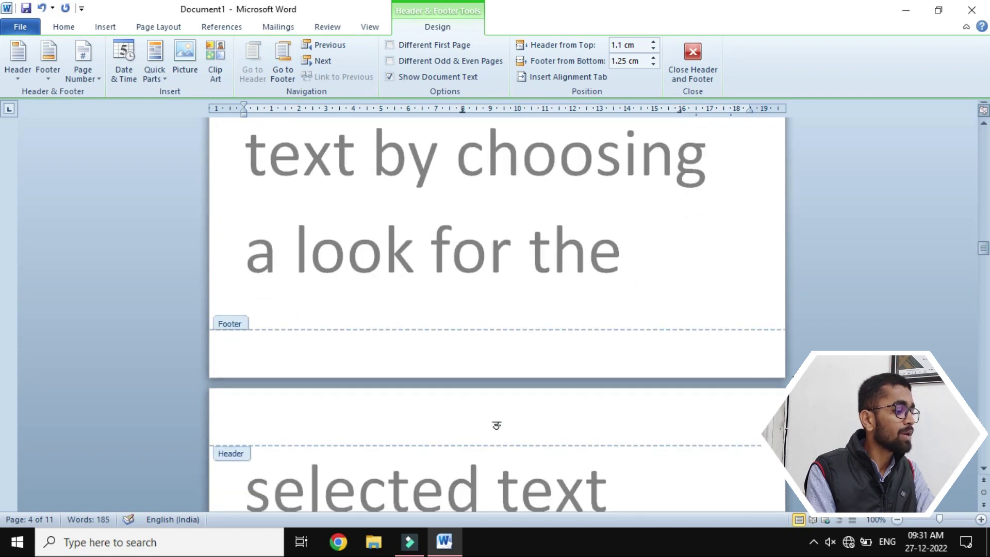
{"action": "scroll", "coordinate": [642, 382], "scroll_direction": "down", "scroll_amount": 3}
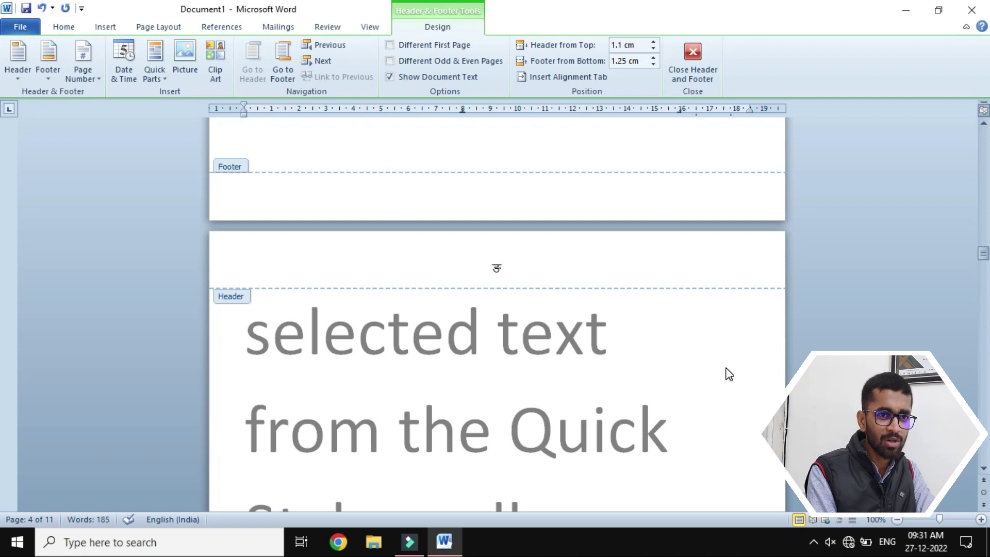
{"action": "scroll", "coordinate": [763, 382], "scroll_direction": "down", "scroll_amount": 3}
{"action": "scroll", "coordinate": [762, 382], "scroll_direction": "down", "scroll_amount": 13}
{"action": "scroll", "coordinate": [763, 382], "scroll_direction": "down", "scroll_amount": 12}
{"action": "scroll", "coordinate": [763, 382], "scroll_direction": "down", "scroll_amount": 10}
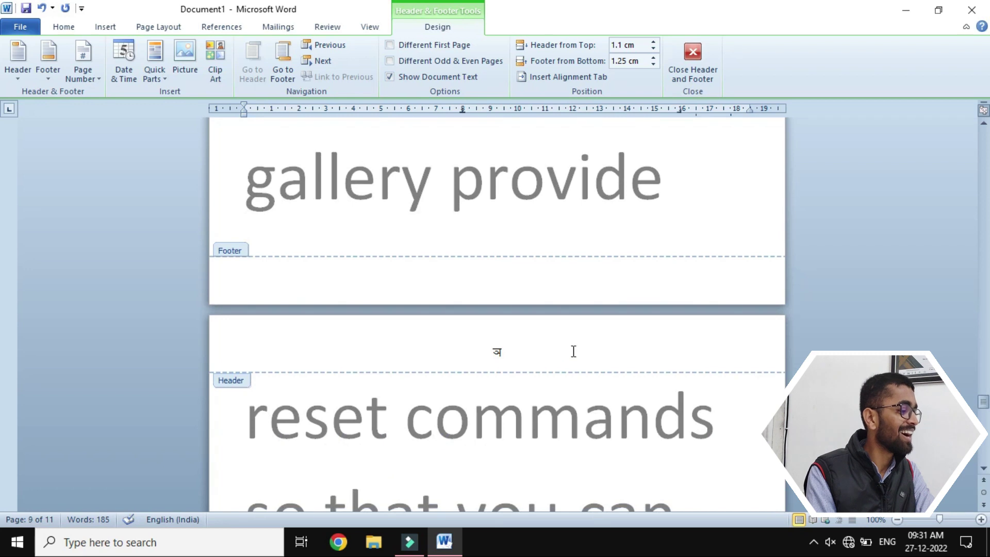
{"action": "scroll", "coordinate": [902, 319], "scroll_direction": "down", "scroll_amount": 20}
{"action": "scroll", "coordinate": [905, 321], "scroll_direction": "down", "scroll_amount": 20}
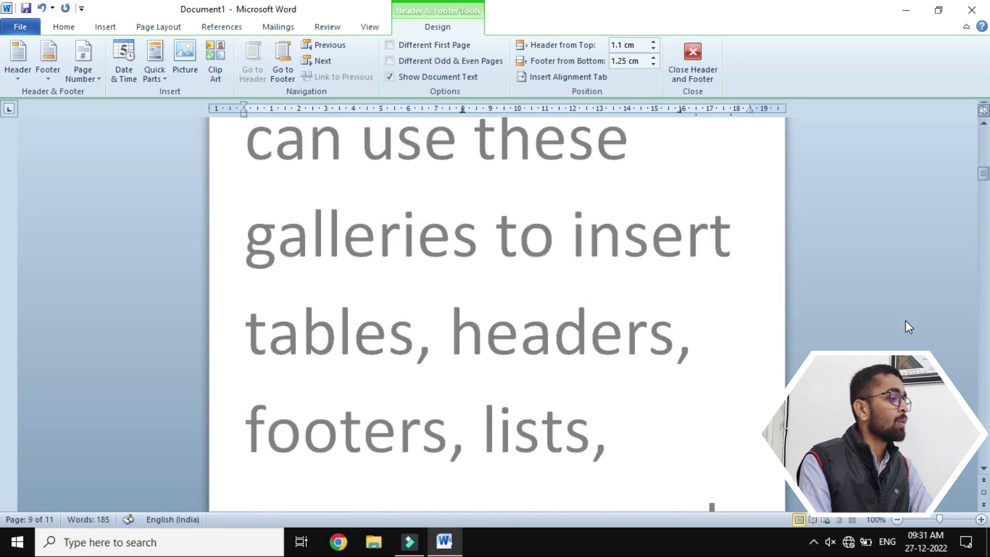
{"action": "scroll", "coordinate": [905, 321], "scroll_direction": "up", "scroll_amount": 10}
{"action": "left_click", "coordinate": [73, 70]}
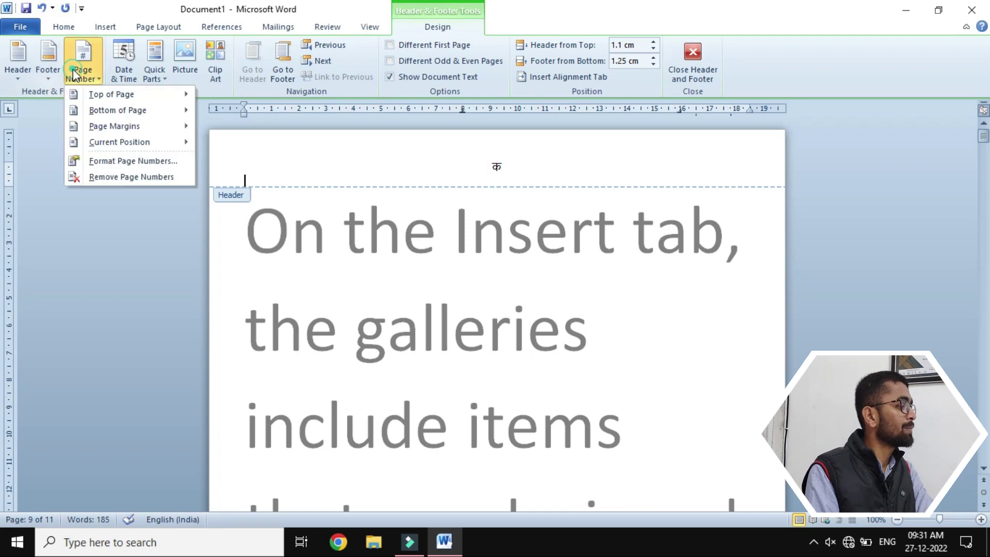
{"action": "left_click", "coordinate": [108, 157]}
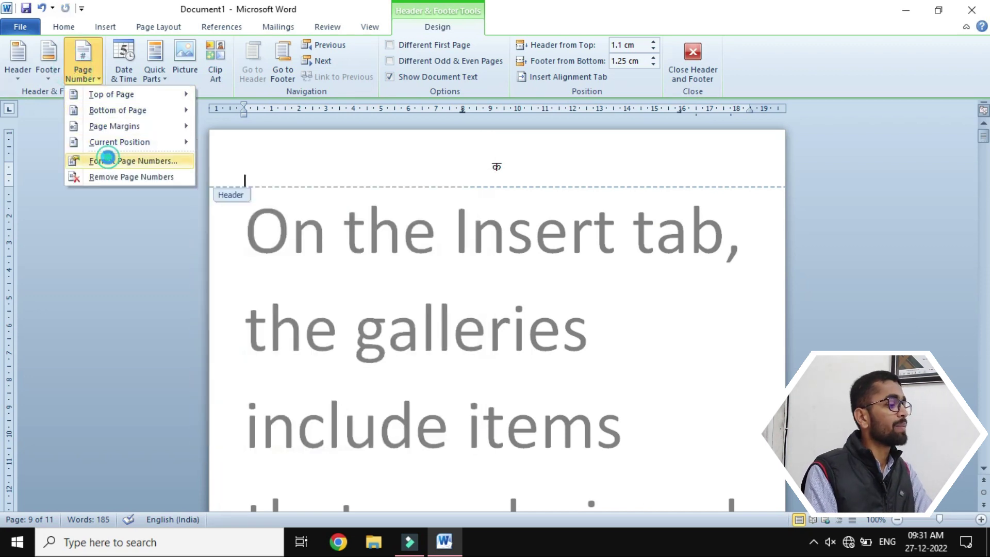
{"action": "left_click", "coordinate": [560, 343]}
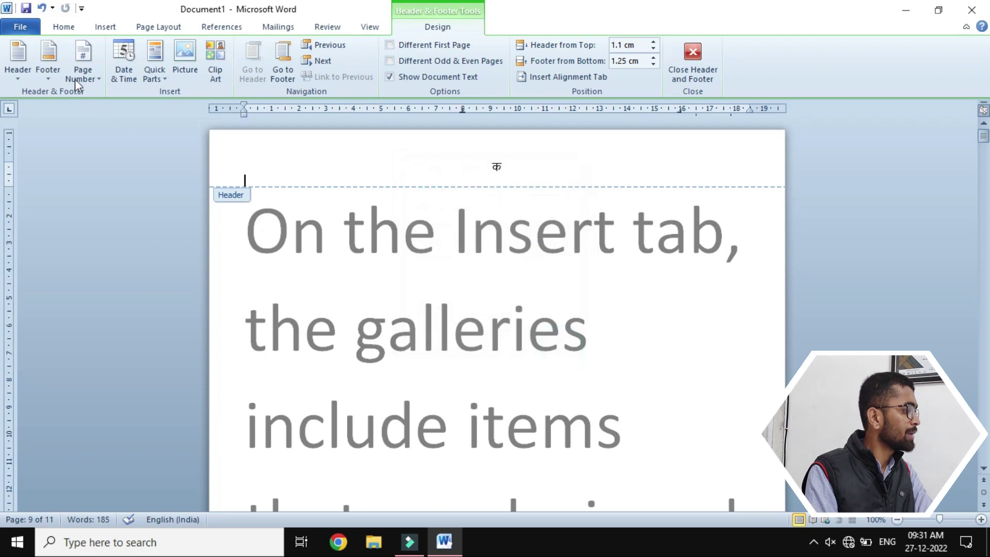
Remove the page numbers and close the header and footer editing mode.
{"action": "left_click", "coordinate": [77, 77]}
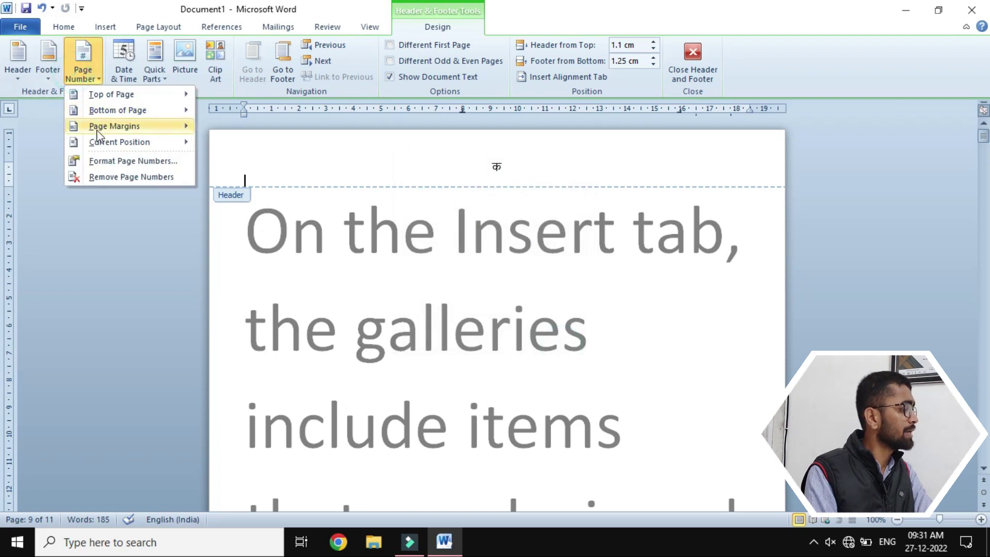
{"action": "left_click", "coordinate": [115, 177]}
{"action": "left_click", "coordinate": [707, 46]}
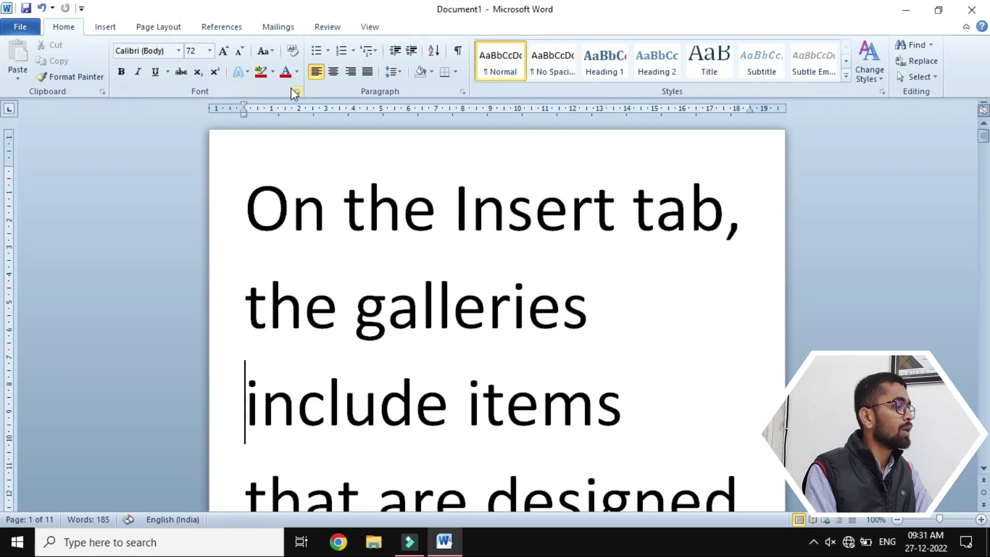
Insert the Accent Bar, Right page number in the page margin and check it on the second page.
{"action": "left_click", "coordinate": [94, 25]}
{"action": "left_click", "coordinate": [573, 59]}
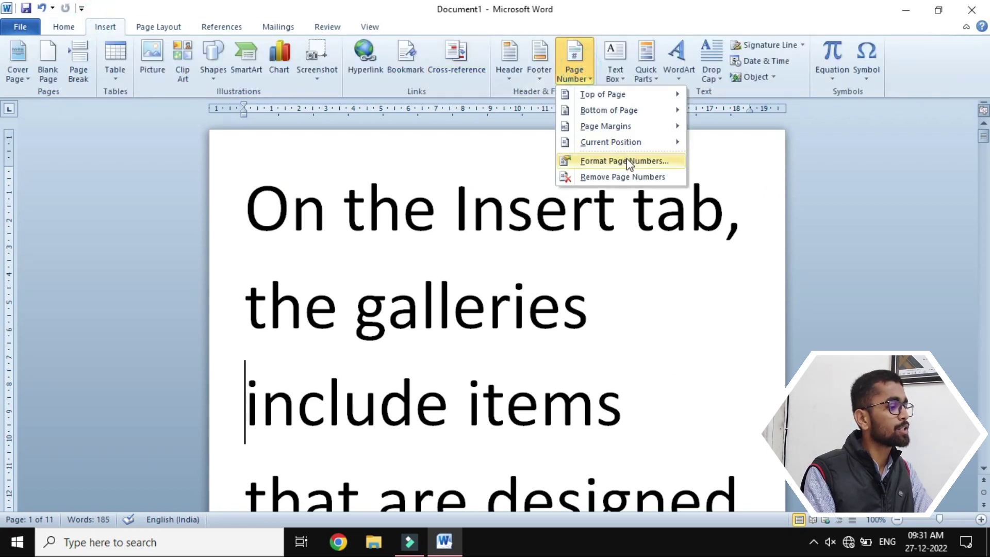
{"action": "mouse_move", "coordinate": [625, 126]}
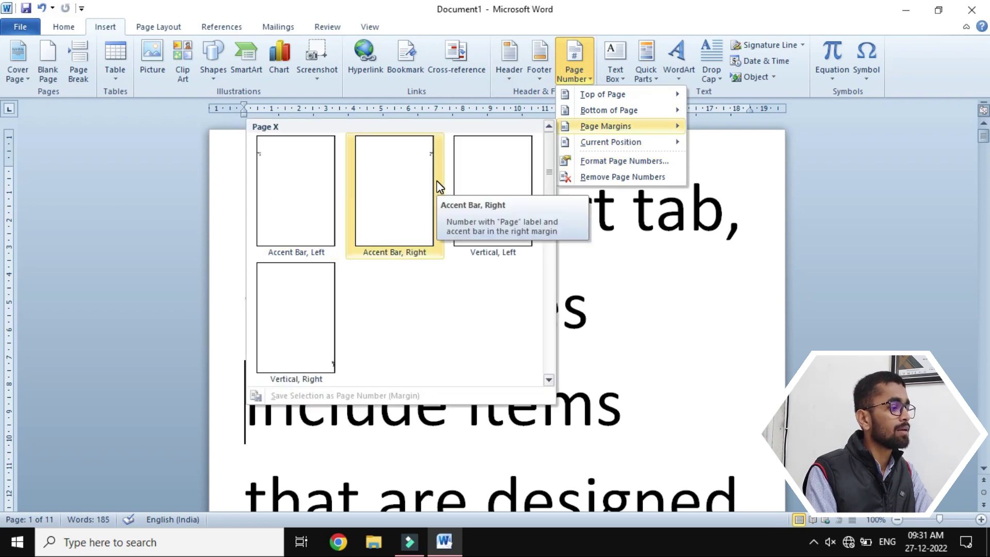
{"action": "left_click", "coordinate": [404, 181]}
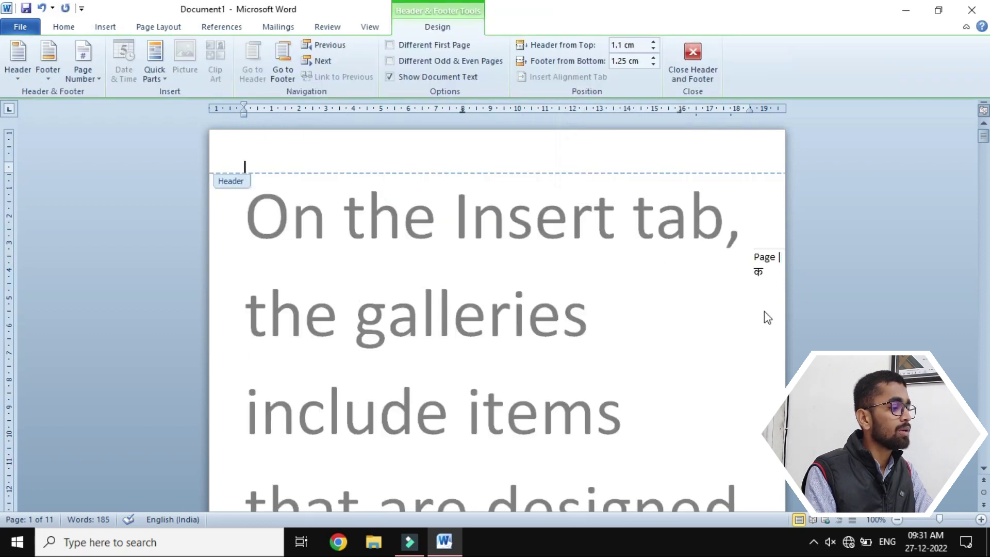
{"action": "scroll", "coordinate": [772, 284], "scroll_direction": "down", "scroll_amount": 15}
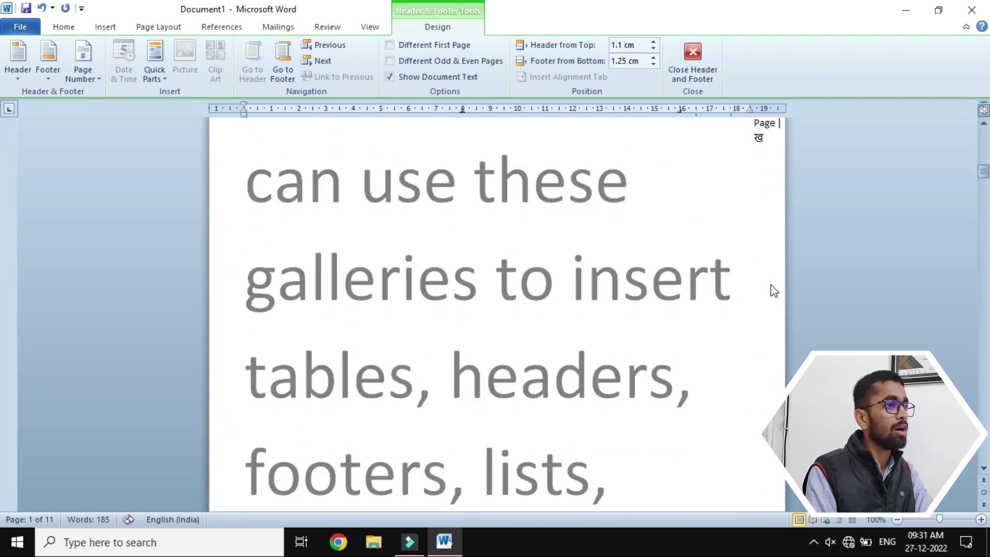
{"action": "scroll", "coordinate": [774, 291], "scroll_direction": "up", "scroll_amount": 15}
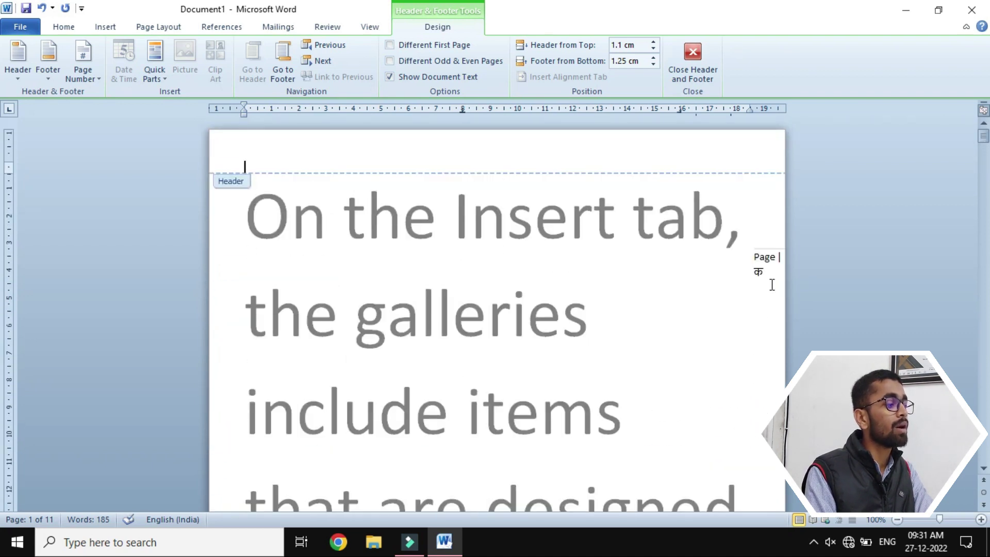
Change the margin page numbers to the 1, 2, 3, … number format.
{"action": "left_click", "coordinate": [78, 67]}
{"action": "left_click", "coordinate": [139, 157]}
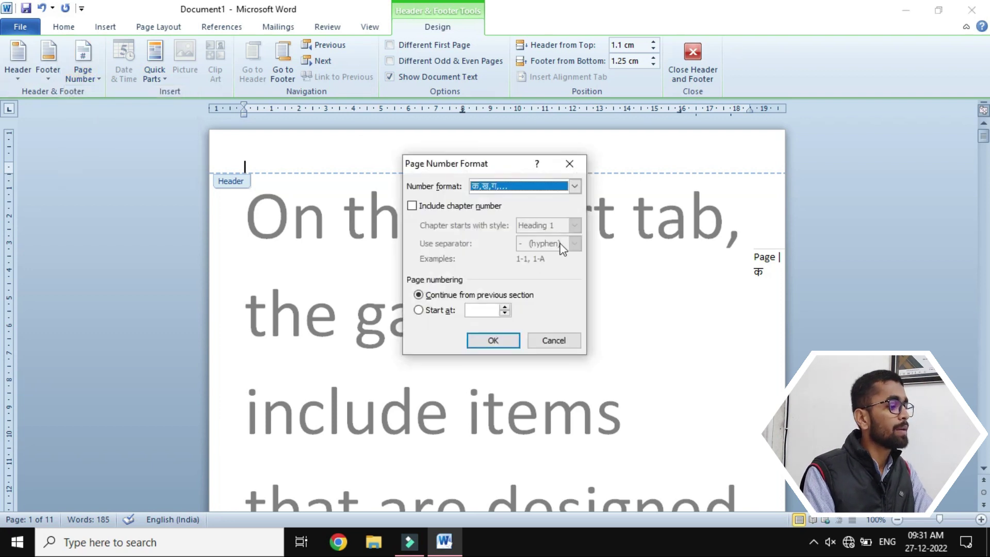
{"action": "left_click", "coordinate": [574, 186]}
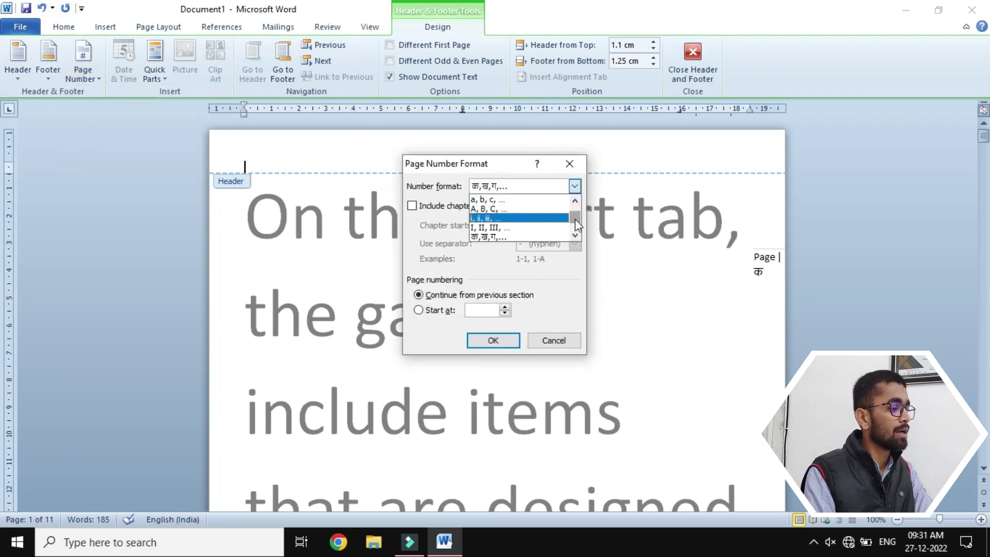
{"action": "left_click_drag", "start_coordinate": [577, 215], "coordinate": [577, 203]}
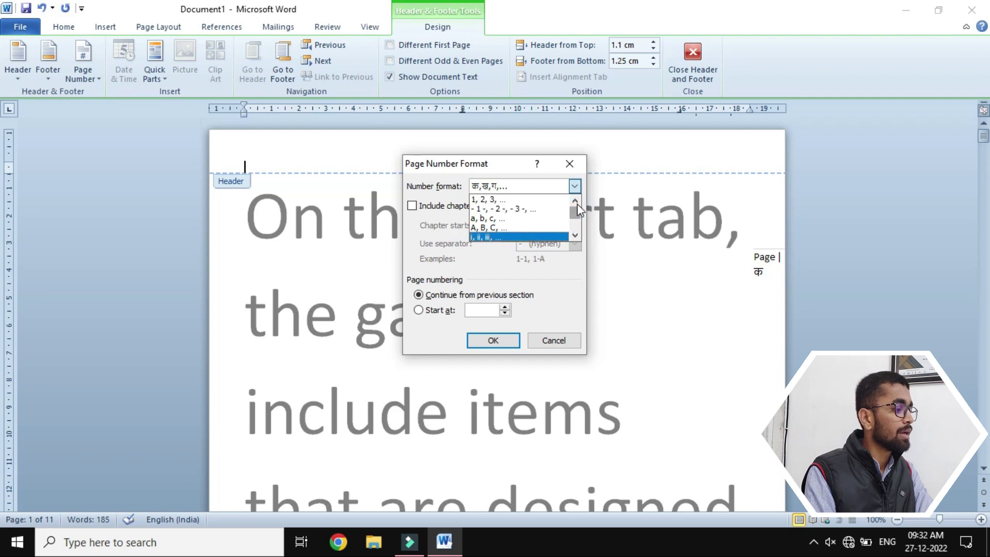
{"action": "left_click", "coordinate": [489, 199]}
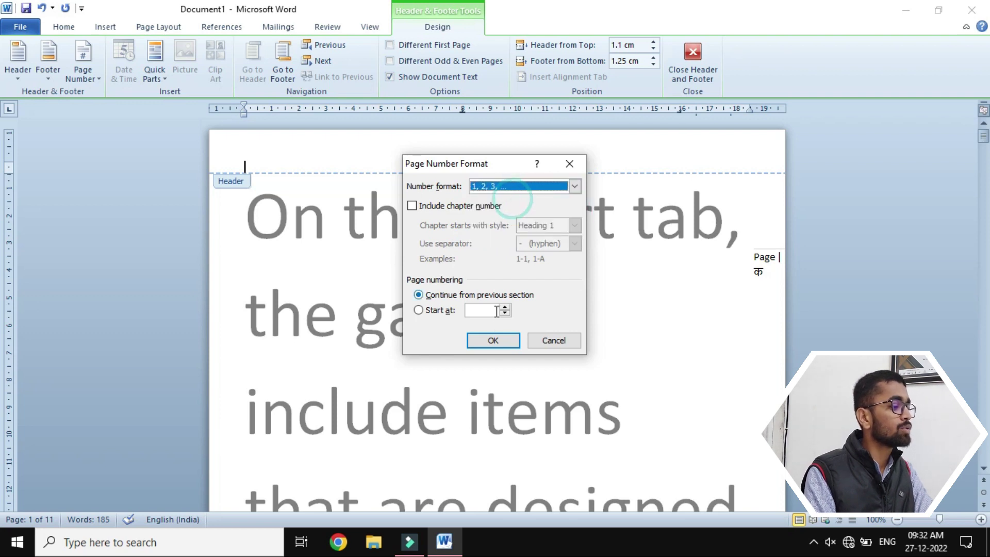
{"action": "left_click", "coordinate": [493, 342]}
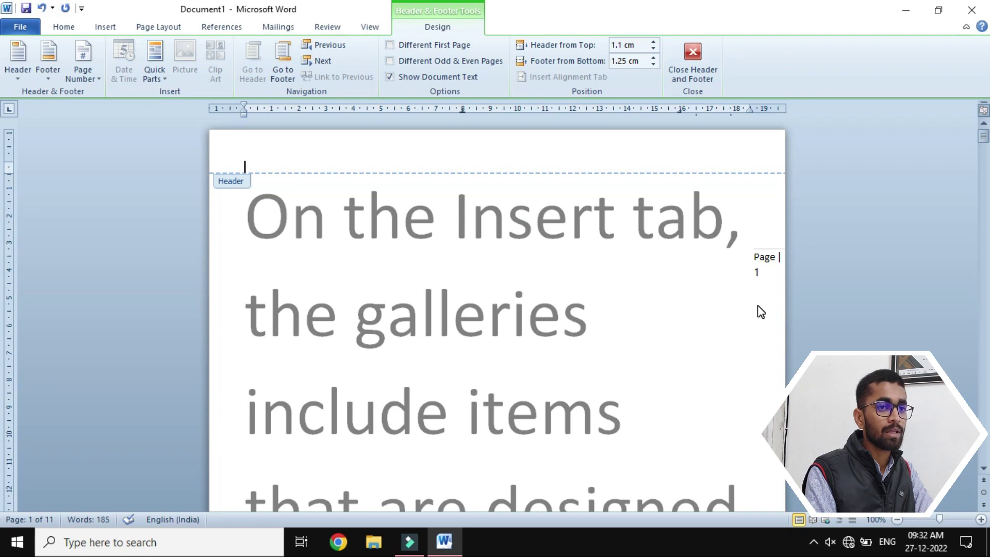
Check the margin page numbers on the following pages and close the header and footer editing mode.
{"action": "scroll", "coordinate": [761, 312], "scroll_direction": "down", "scroll_amount": 15}
{"action": "scroll", "coordinate": [761, 312], "scroll_direction": "up", "scroll_amount": 14}
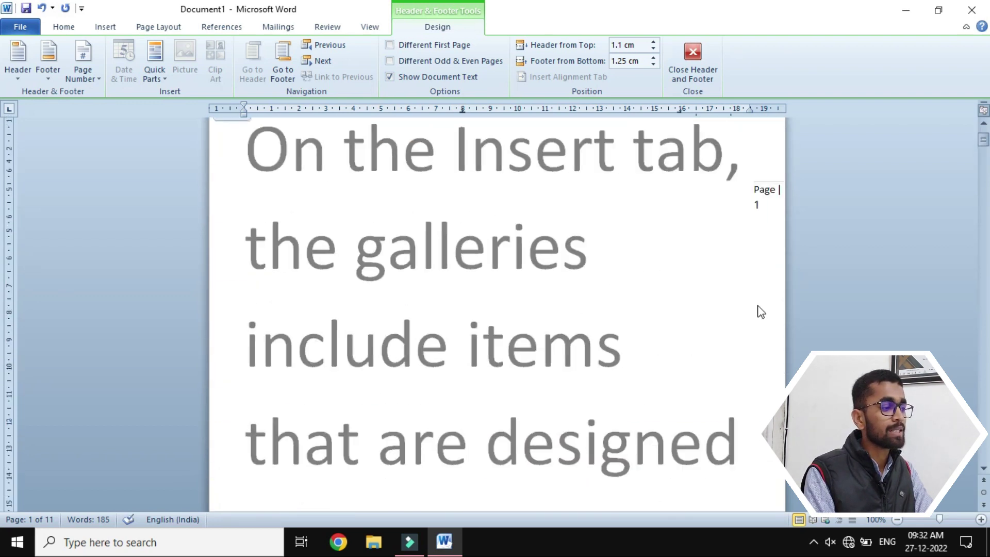
{"action": "scroll", "coordinate": [758, 307], "scroll_direction": "up", "scroll_amount": 2}
{"action": "left_click", "coordinate": [694, 54]}
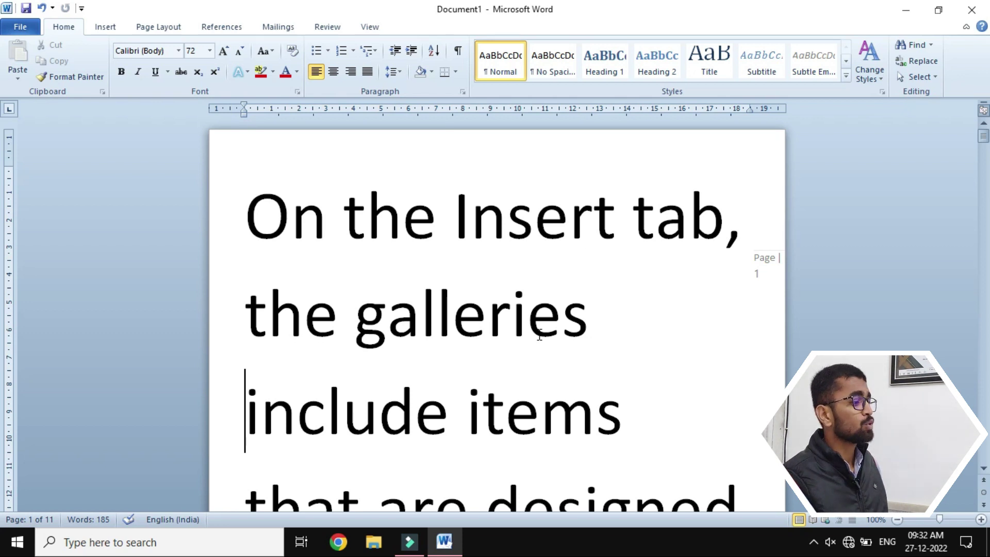
Insert an Accent Bar 2 page number at the current position right after the word "include" and review the pages.
{"action": "left_click", "coordinate": [445, 390]}
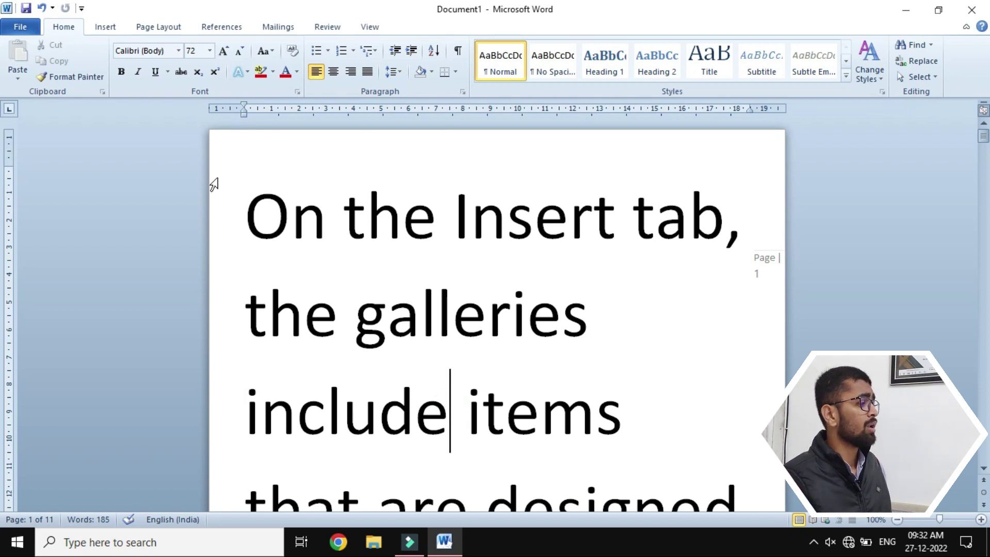
{"action": "left_click", "coordinate": [101, 29]}
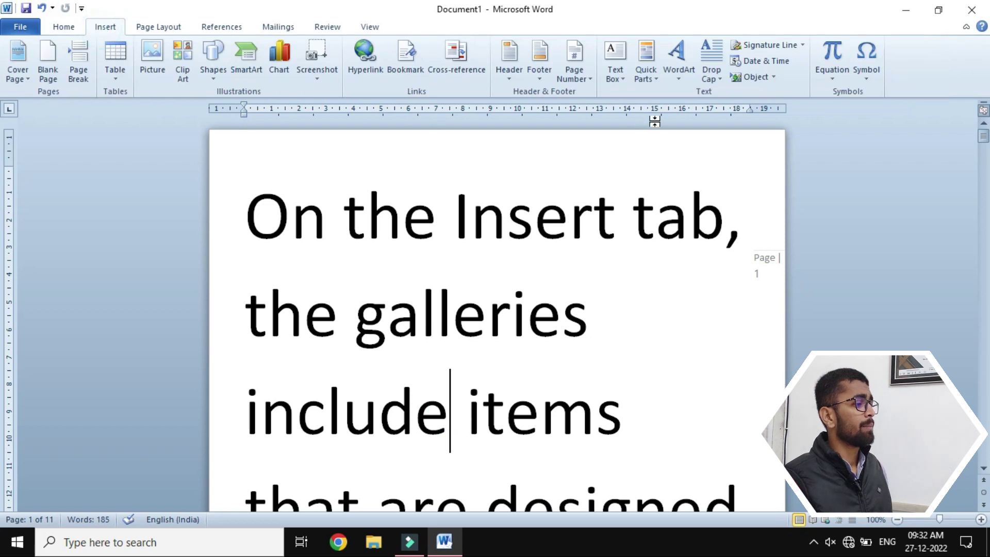
{"action": "left_click", "coordinate": [573, 72]}
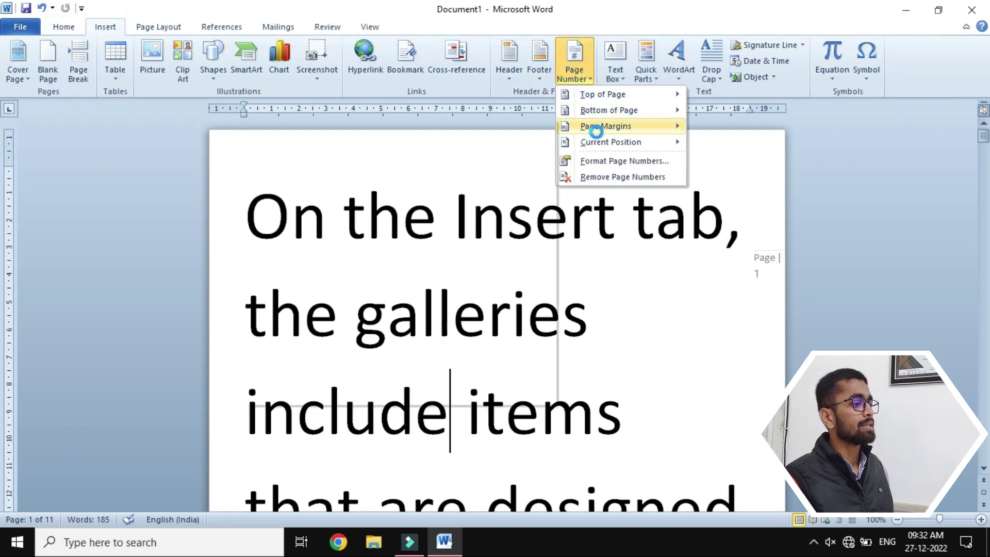
{"action": "mouse_move", "coordinate": [601, 144]}
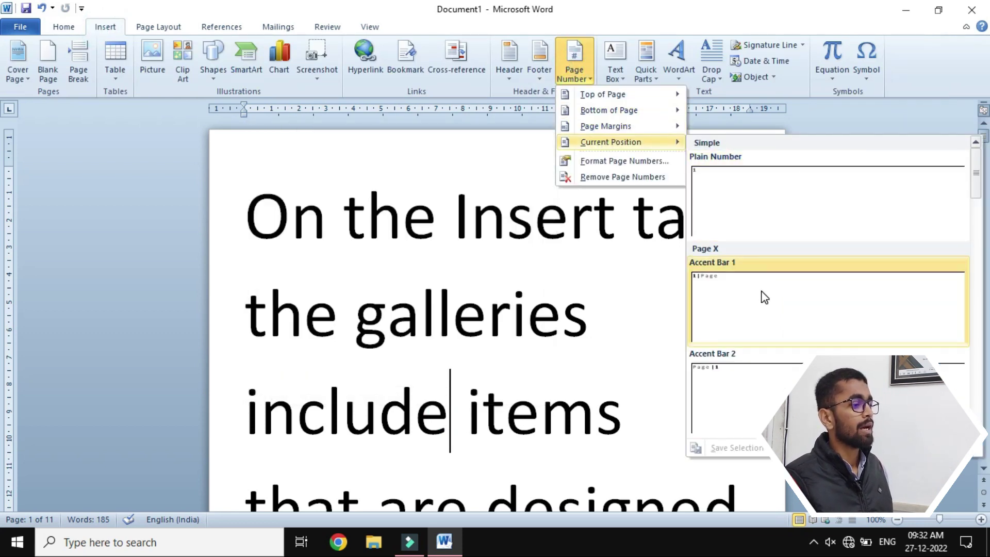
{"action": "left_click", "coordinate": [767, 372]}
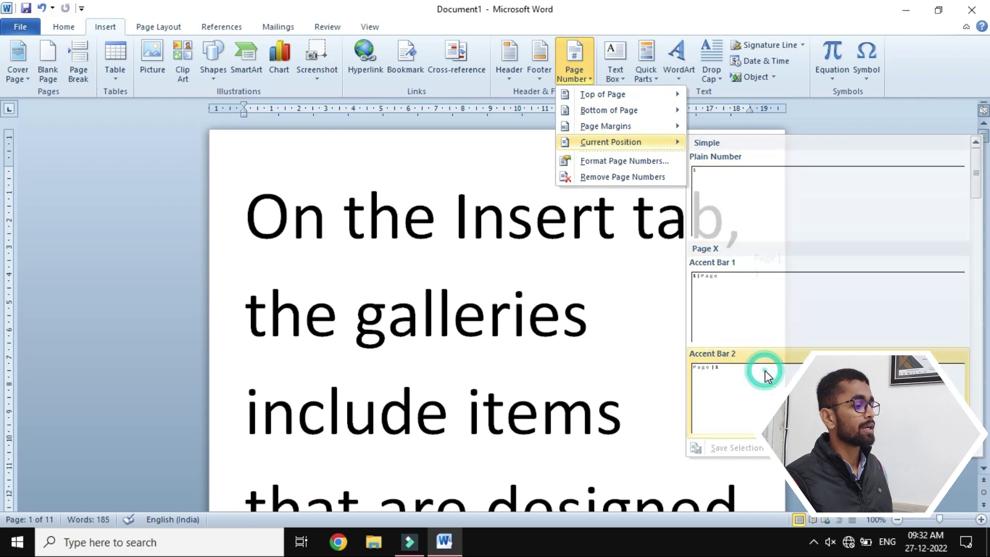
{"action": "scroll", "coordinate": [550, 423], "scroll_direction": "down", "scroll_amount": 15}
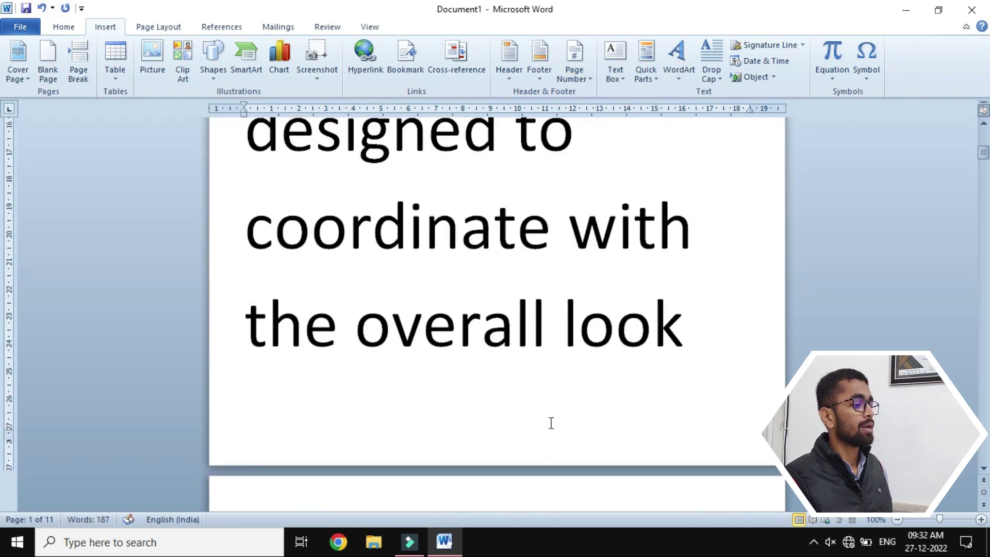
{"action": "scroll", "coordinate": [551, 423], "scroll_direction": "down", "scroll_amount": 2}
{"action": "scroll", "coordinate": [550, 422], "scroll_direction": "up", "scroll_amount": 15}
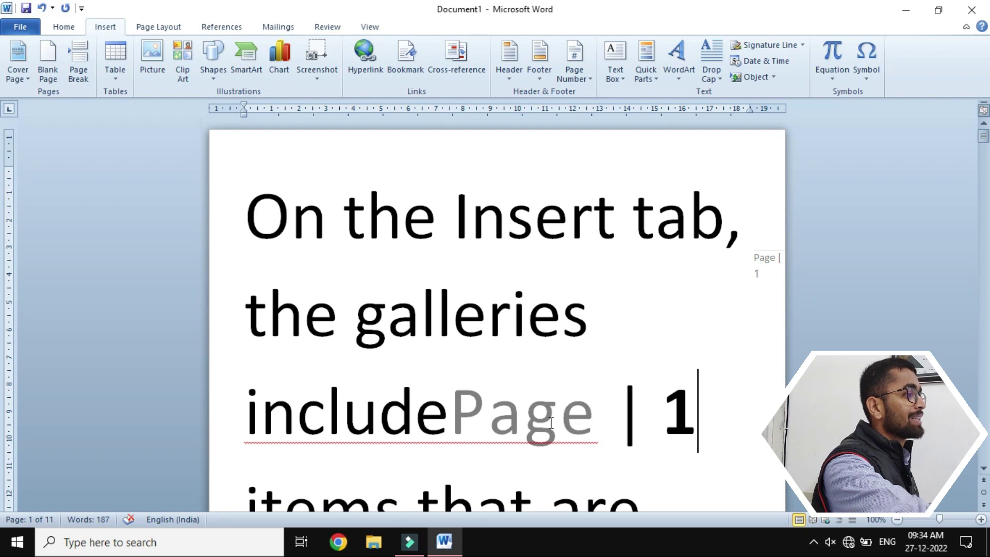
Delete all of the document's body text and remove the page number from the margin.
{"action": "key", "text": "ctrl+a"}
{"action": "key", "text": "Delete"}
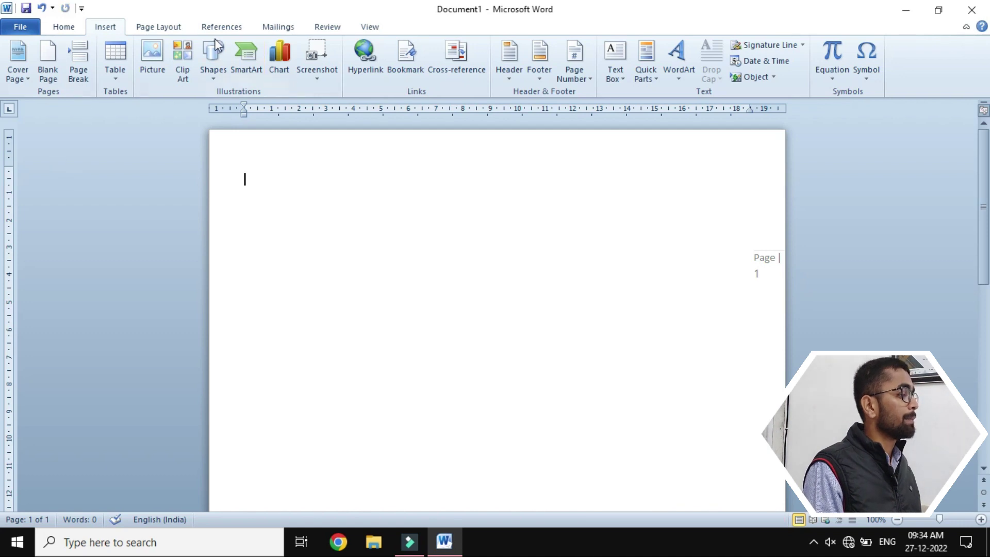
{"action": "left_click", "coordinate": [586, 78]}
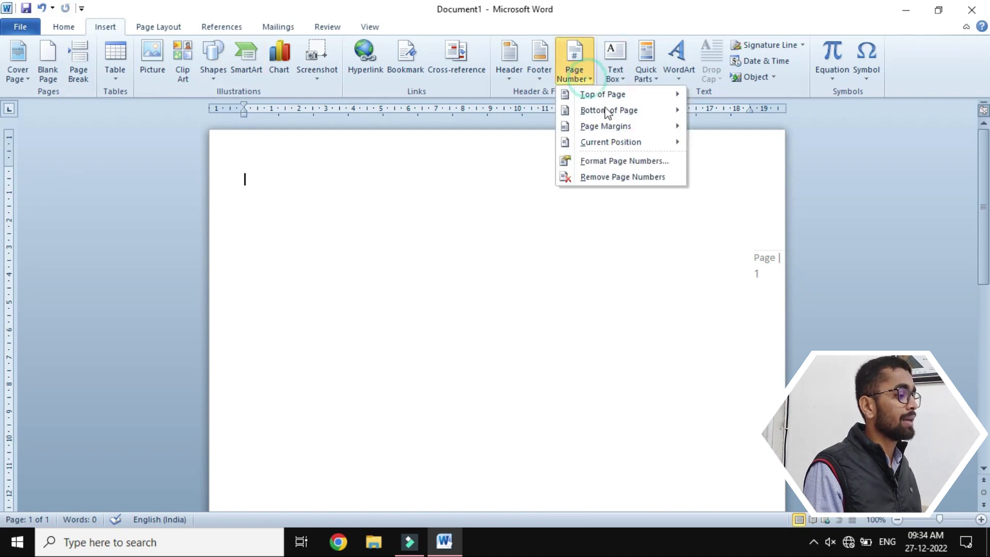
{"action": "left_click", "coordinate": [618, 176]}
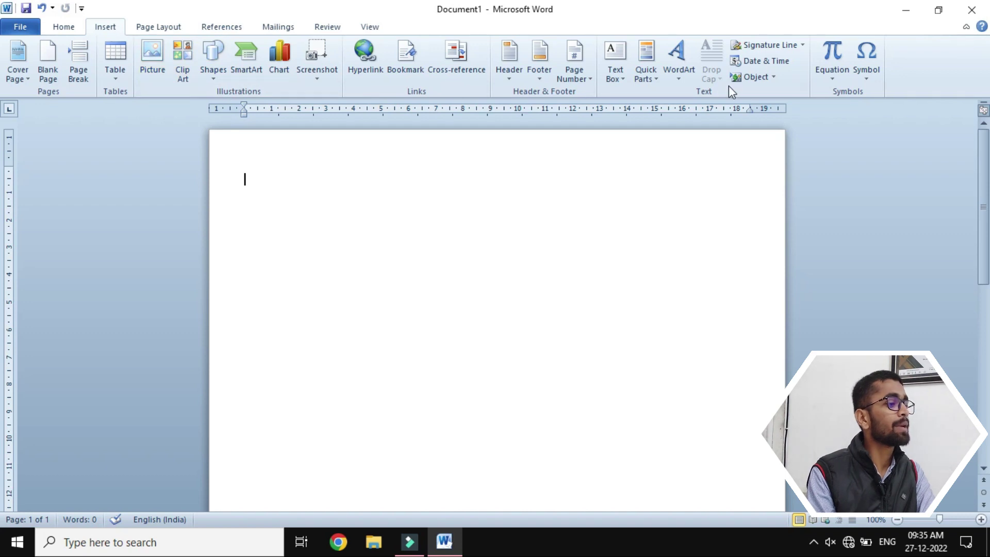
Browse the built-in text box designs and insert the Braces Quote 2 text box on the blank page.
{"action": "left_click", "coordinate": [614, 77]}
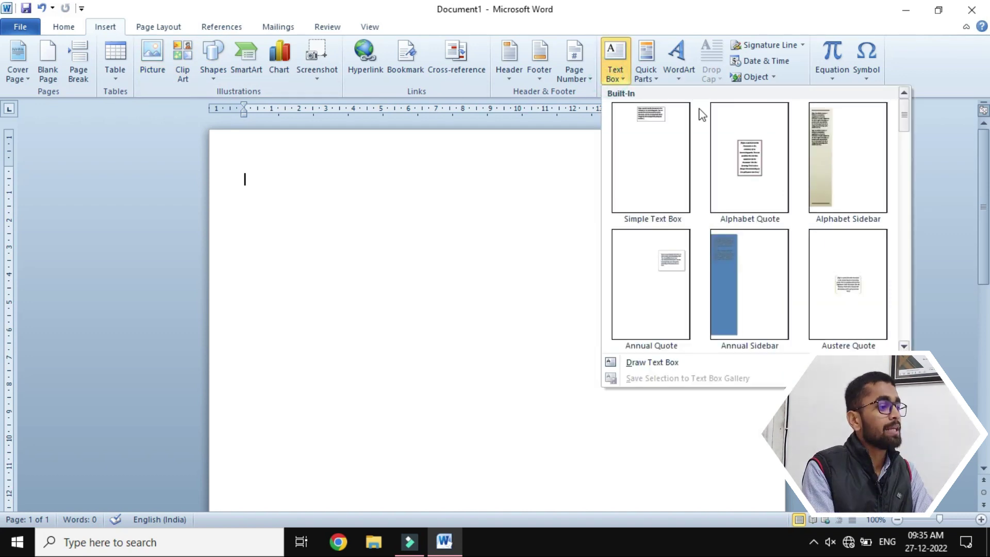
{"action": "left_click", "coordinate": [903, 346]}
{"action": "left_click", "coordinate": [904, 346]}
{"action": "left_click", "coordinate": [904, 346]}
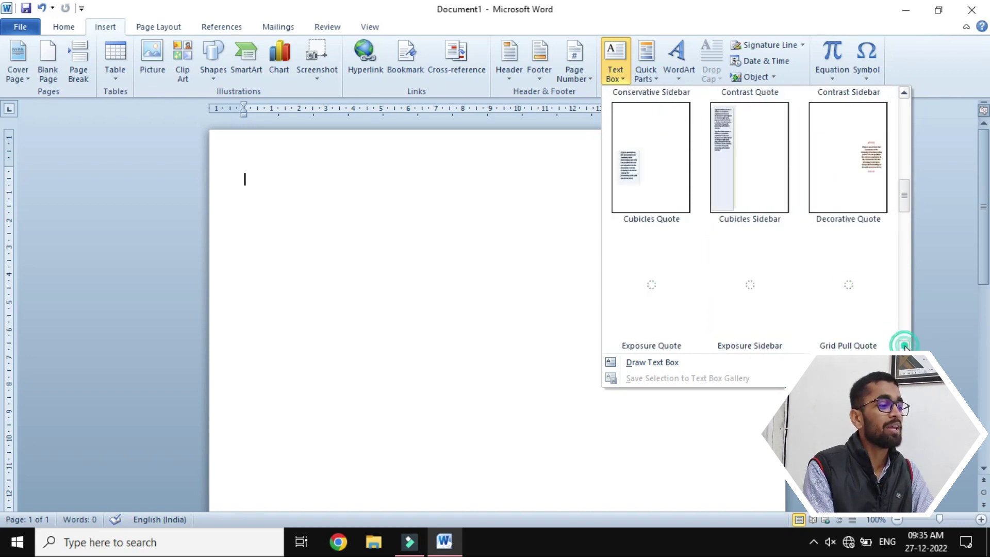
{"action": "left_click", "coordinate": [904, 346]}
{"action": "left_click", "coordinate": [904, 345]}
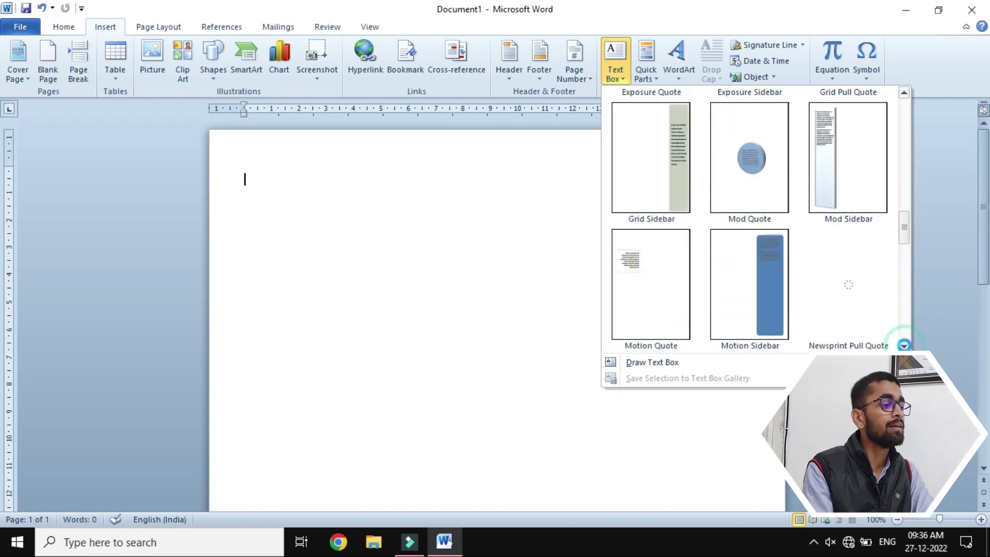
{"action": "left_click", "coordinate": [903, 346]}
{"action": "left_click", "coordinate": [904, 346]}
{"action": "left_click", "coordinate": [903, 346]}
{"action": "left_click", "coordinate": [904, 346]}
{"action": "left_click", "coordinate": [904, 345]}
{"action": "left_click", "coordinate": [904, 346]}
{"action": "left_click_drag", "start_coordinate": [904, 323], "coordinate": [905, 154]}
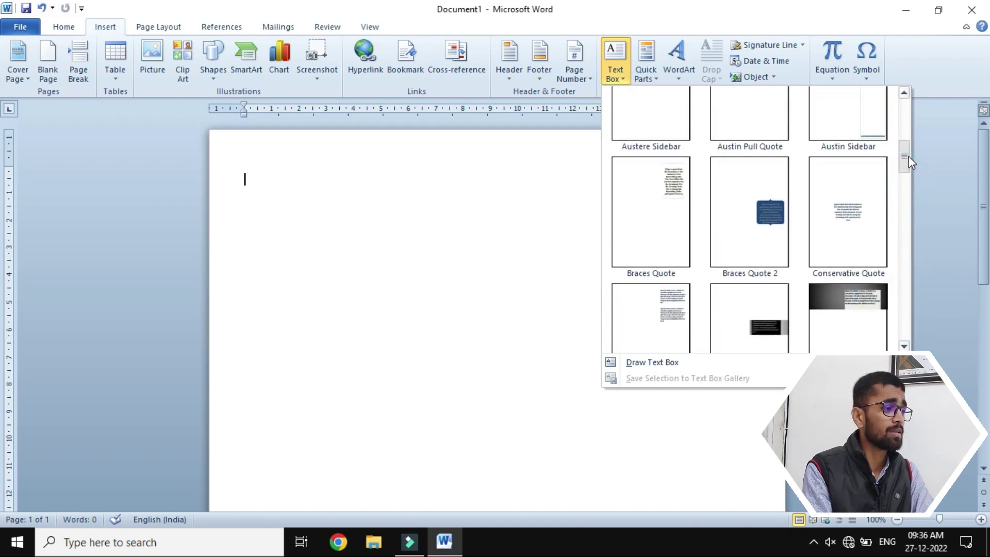
{"action": "left_click", "coordinate": [777, 241]}
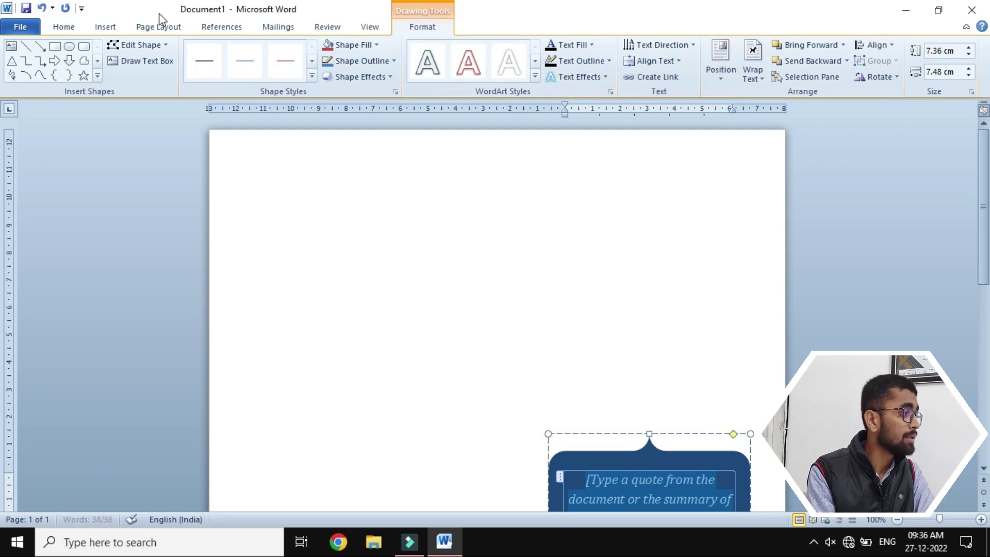
Review the built-in text box designs again, locate Braces Quote 2 and close the gallery.
{"action": "left_click", "coordinate": [106, 29]}
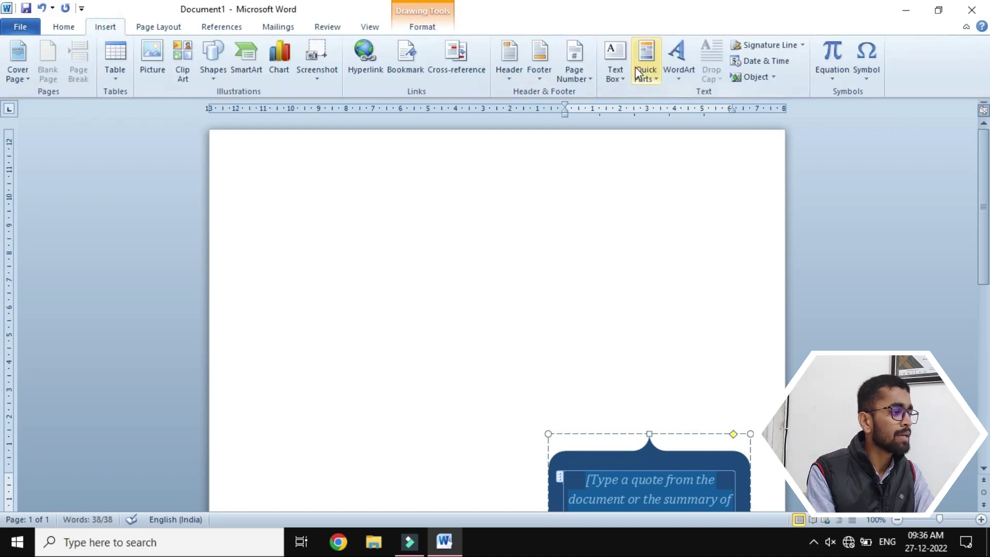
{"action": "left_click", "coordinate": [614, 67]}
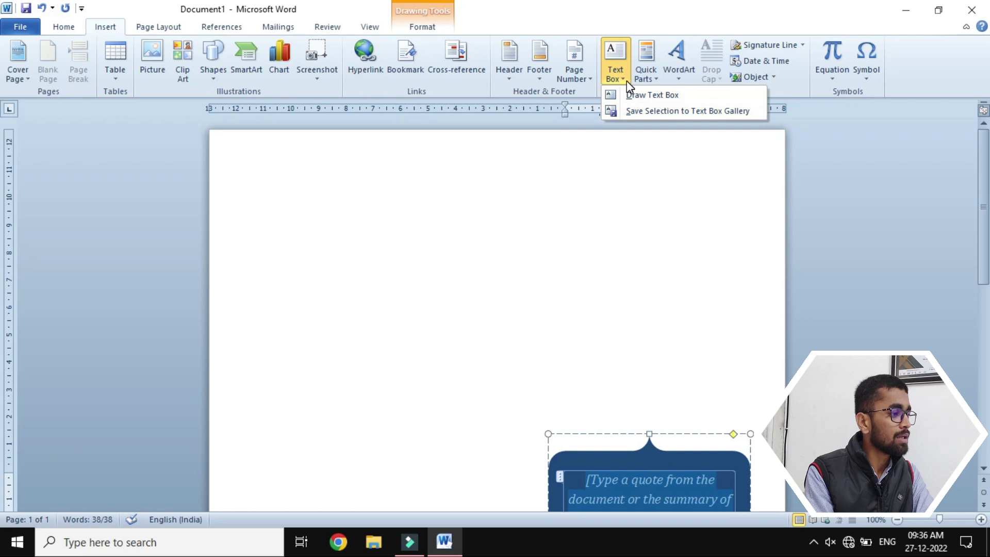
{"action": "left_click", "coordinate": [688, 281]}
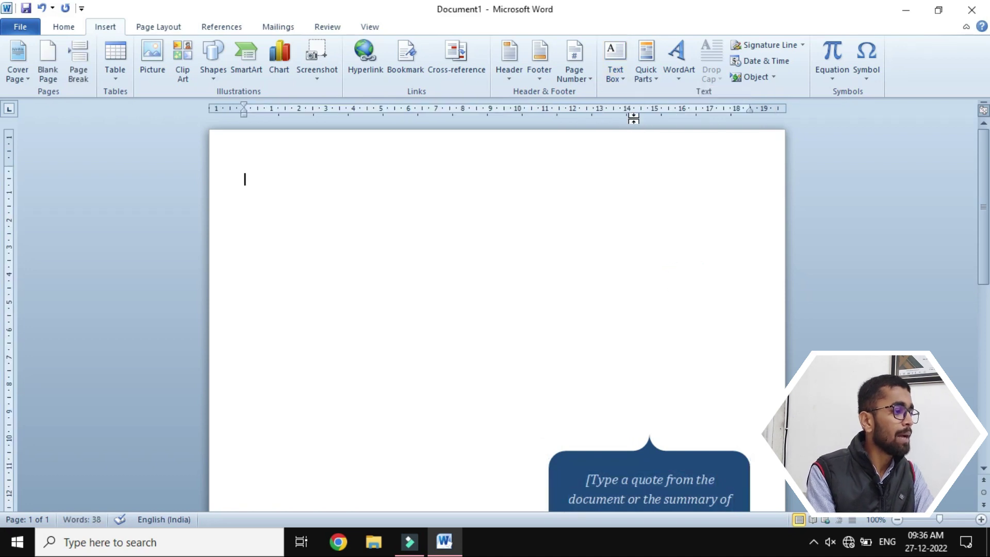
{"action": "left_click", "coordinate": [617, 77]}
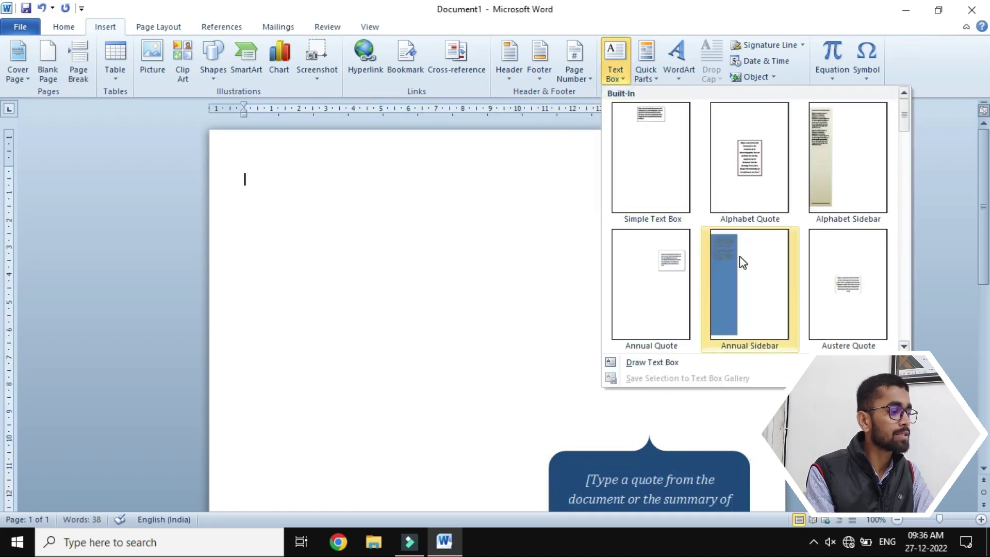
{"action": "scroll", "coordinate": [739, 255], "scroll_direction": "down", "scroll_amount": 3}
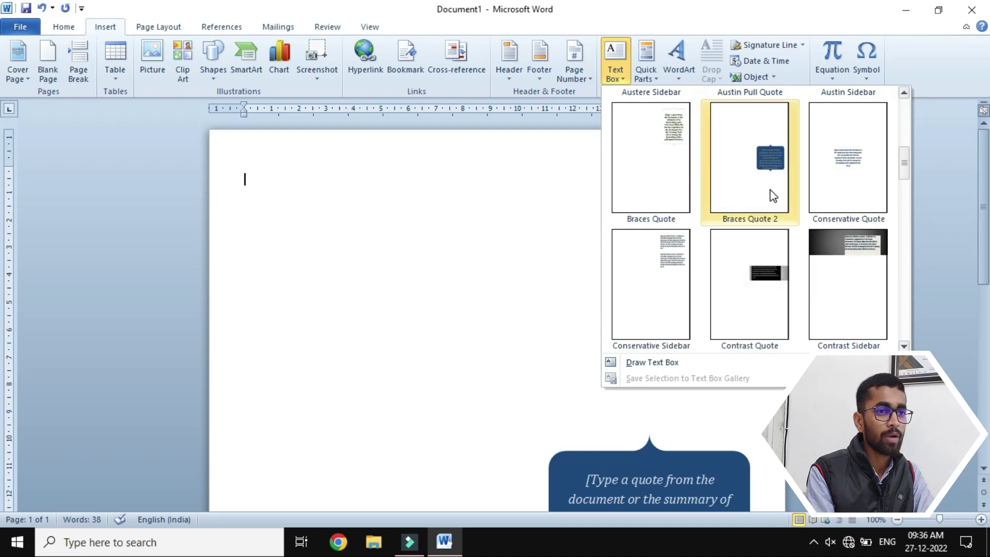
{"action": "left_click", "coordinate": [769, 189]}
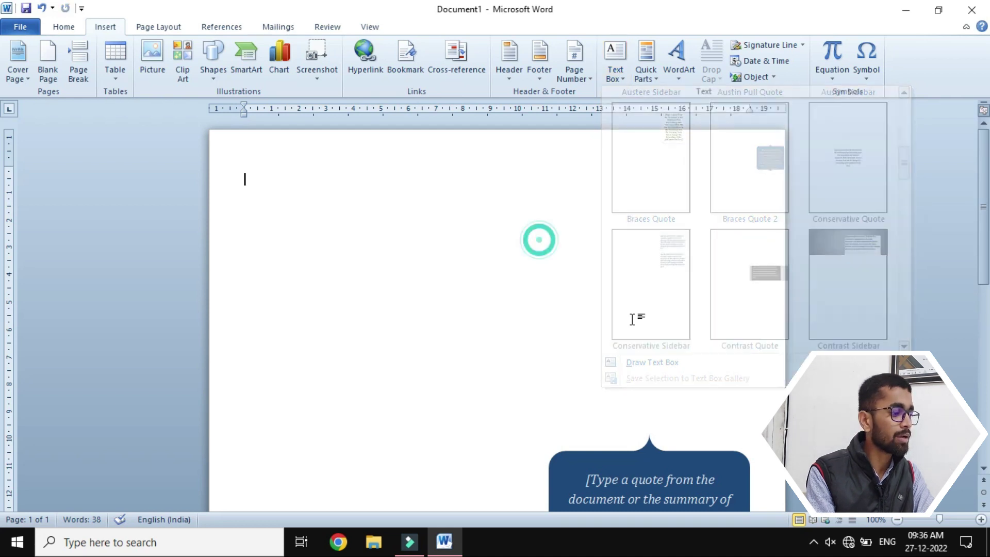
Replace the placeholder quote in the blue text box with "Microsoft Word" and show the box's drawing format options.
{"action": "scroll", "coordinate": [677, 370], "scroll_direction": "down", "scroll_amount": 3}
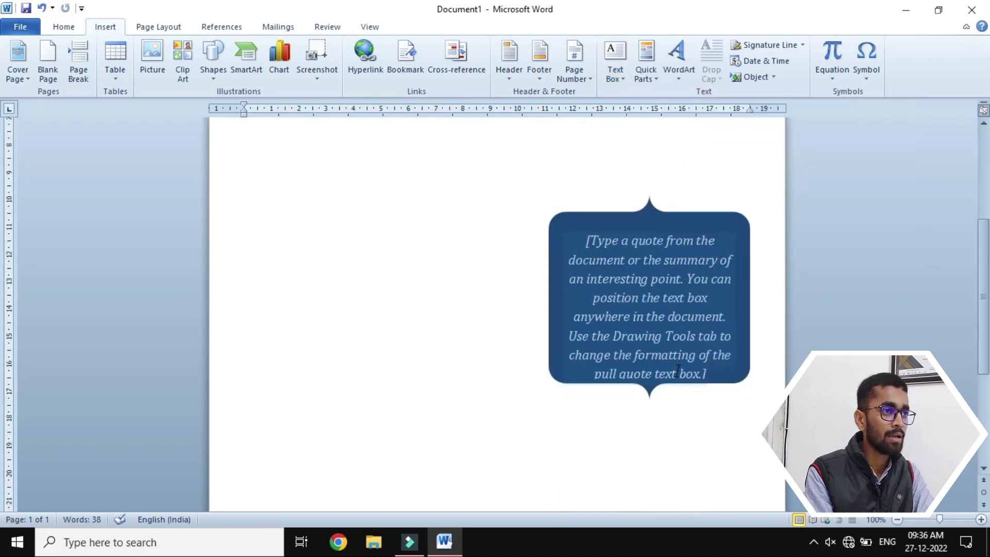
{"action": "left_click", "coordinate": [651, 278]}
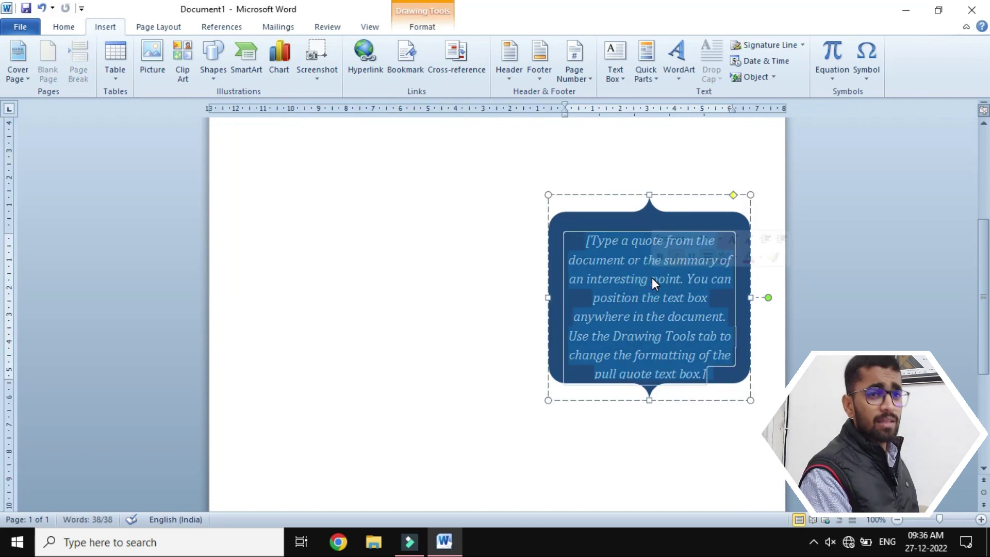
{"action": "type", "text": "Mi"}
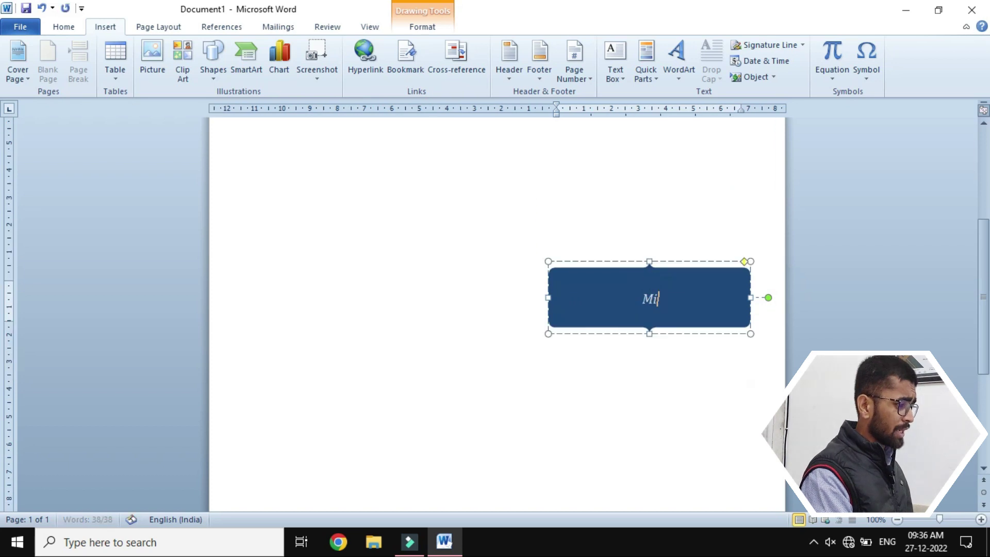
{"action": "type", "text": "csofot"}
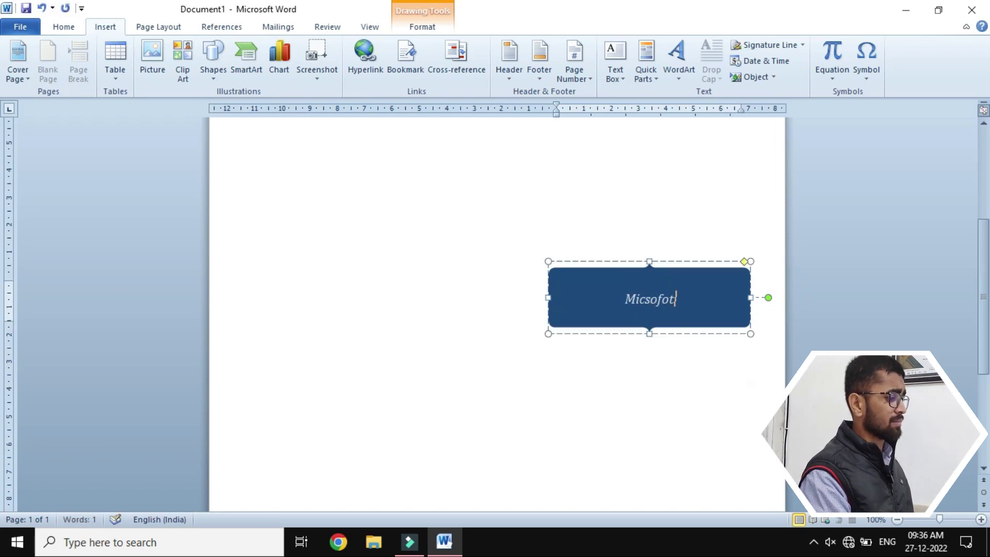
{"action": "key", "text": "BackSpace"}
{"action": "key", "text": "BackSpace"}
{"action": "key", "text": "BackSpace"}
{"action": "key", "text": "BackSpace"}
{"action": "key", "text": "BackSpace"}
{"action": "key", "text": "BackSpace"}
{"action": "type", "text": "cr"}
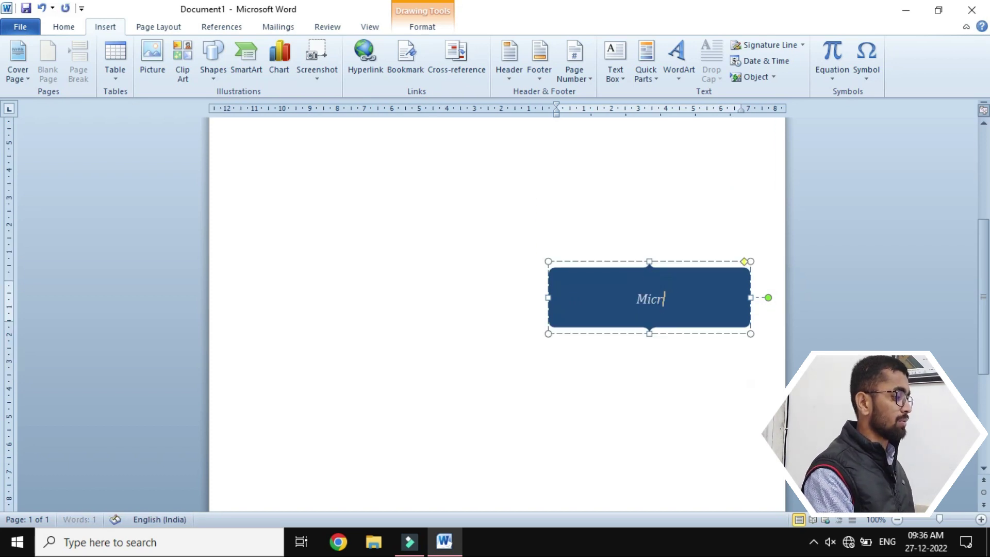
{"action": "type", "text": "osoft Word"}
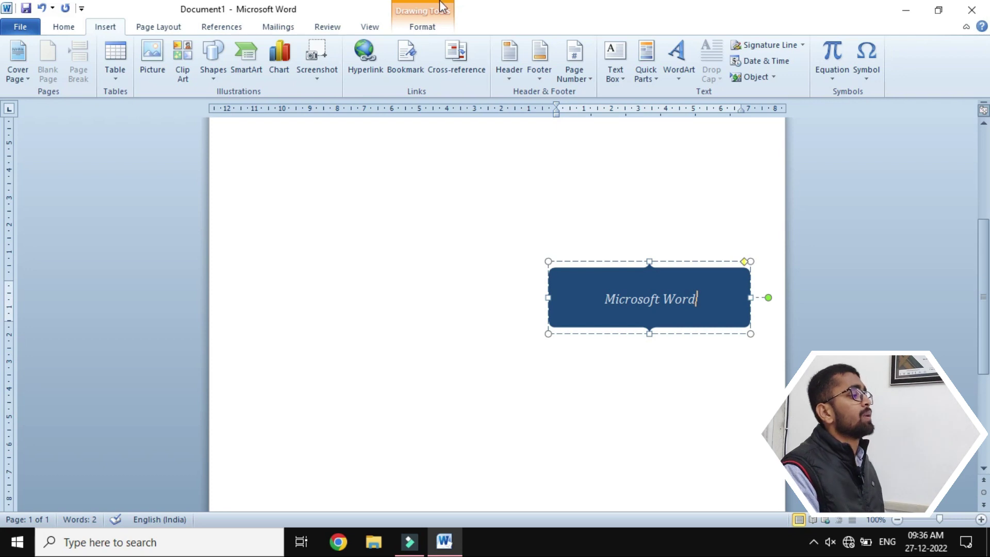
{"action": "left_click", "coordinate": [412, 27]}
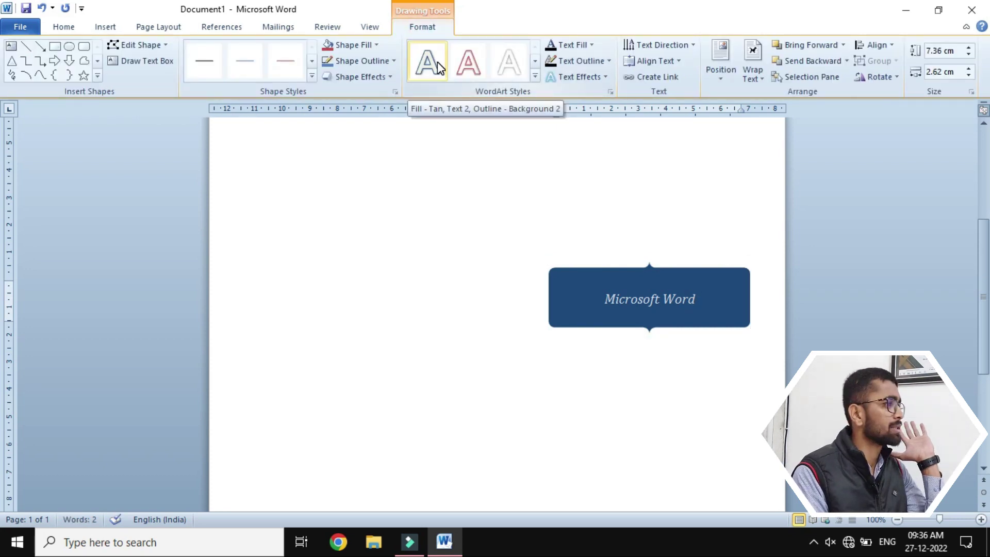
Fill the Microsoft Word text box with the standard dark red colour and view the gradient and texture fill options.
{"action": "left_click", "coordinate": [351, 50]}
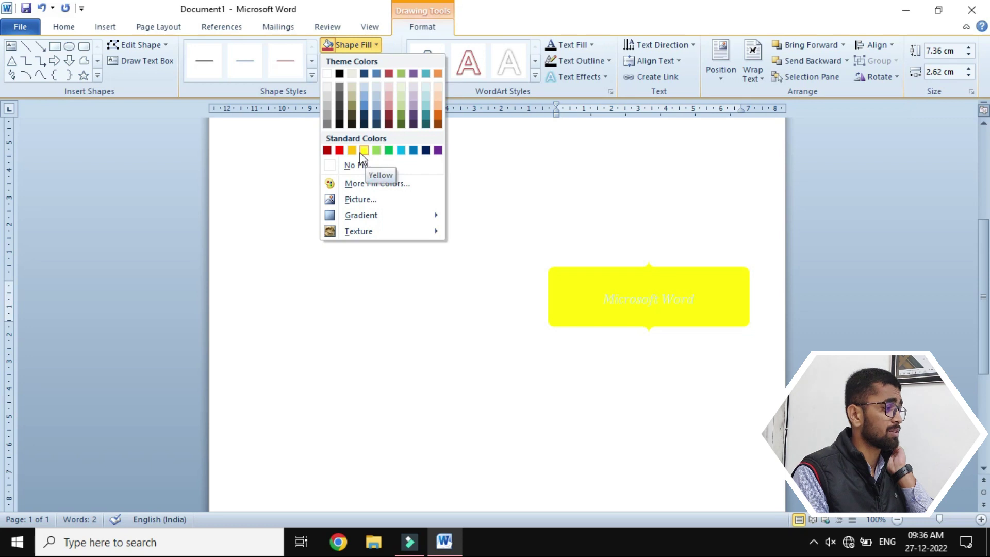
{"action": "left_click", "coordinate": [327, 151]}
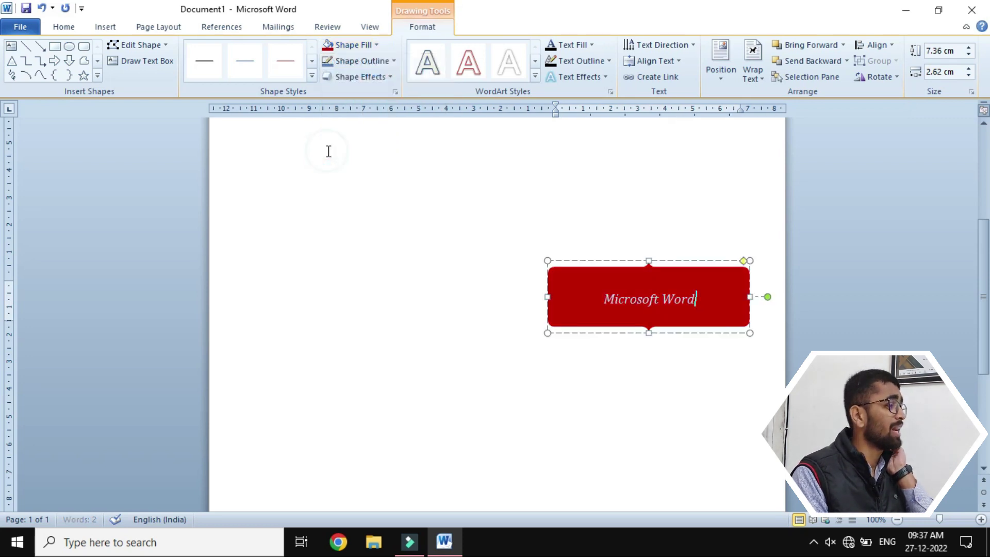
{"action": "left_click", "coordinate": [369, 51]}
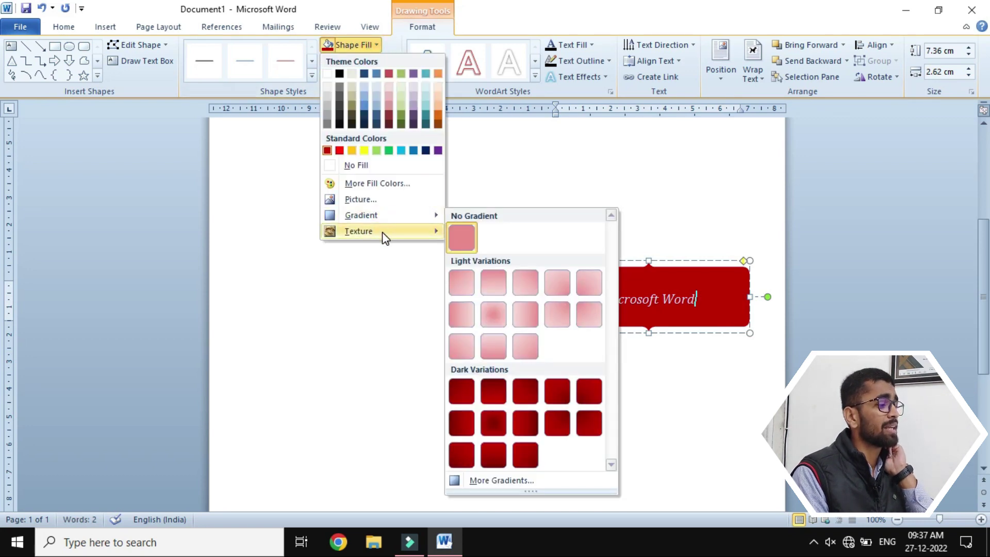
{"action": "left_click", "coordinate": [270, 161]}
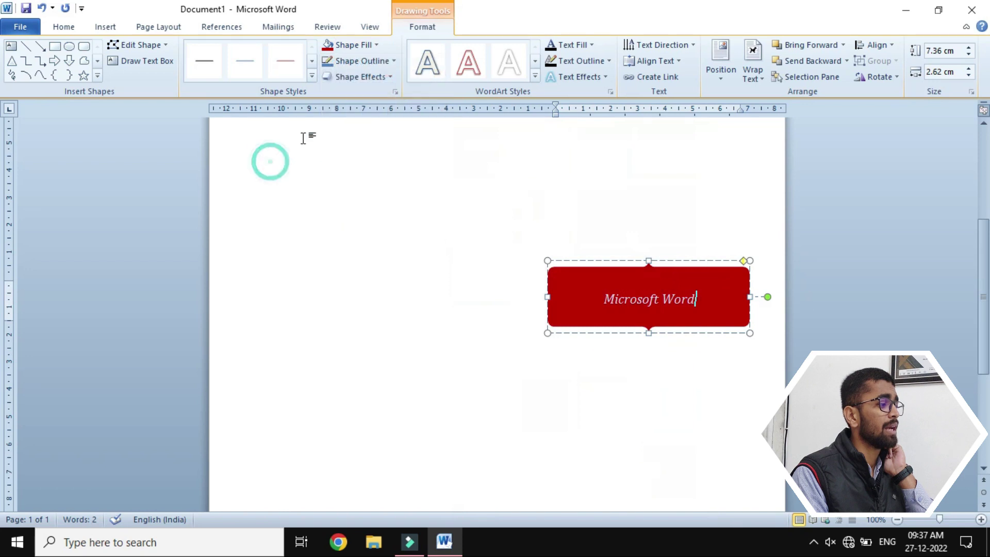
Set the red text box's outline weight to 4½ pt.
{"action": "left_click", "coordinate": [359, 61]}
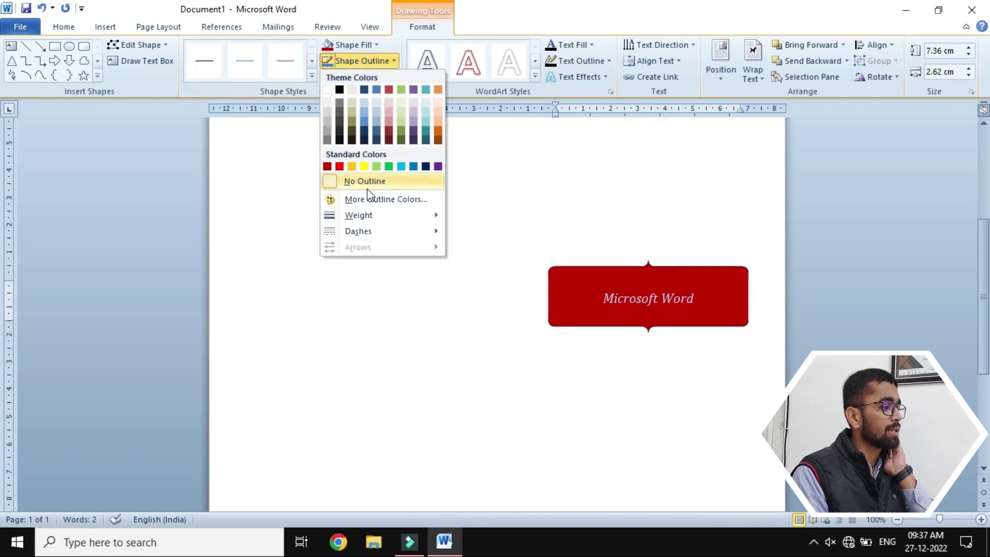
{"action": "mouse_move", "coordinate": [383, 219]}
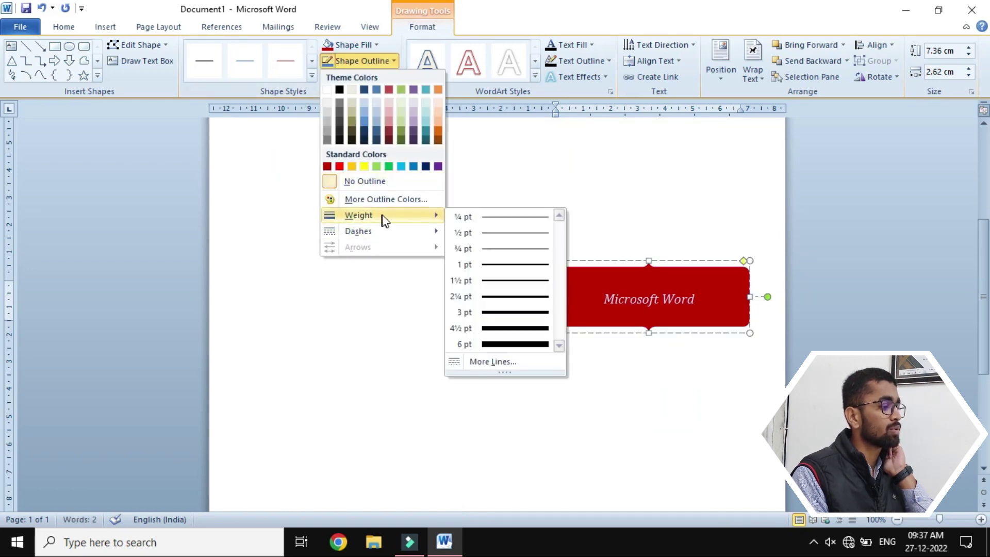
{"action": "left_click", "coordinate": [495, 329]}
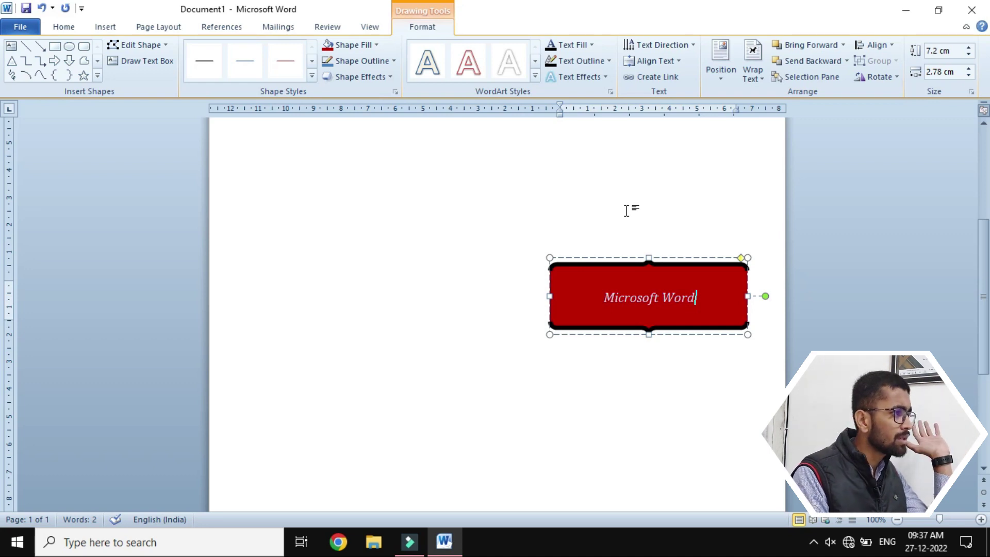
Delete the red text box and draw a plain text box about 0.77 cm high and 3.25 cm wide on the page.
{"action": "left_click", "coordinate": [668, 259]}
{"action": "key", "text": "Delete"}
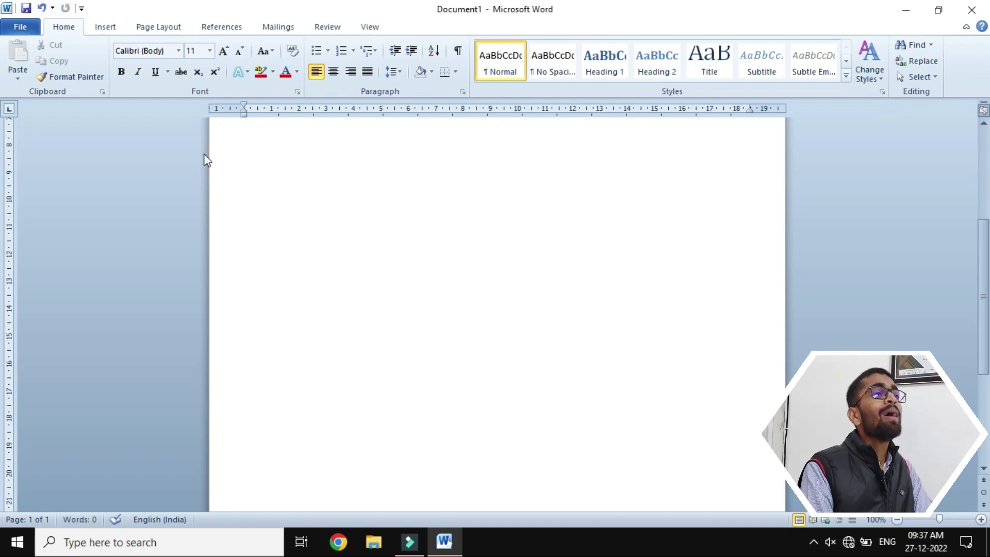
{"action": "left_click", "coordinate": [112, 25]}
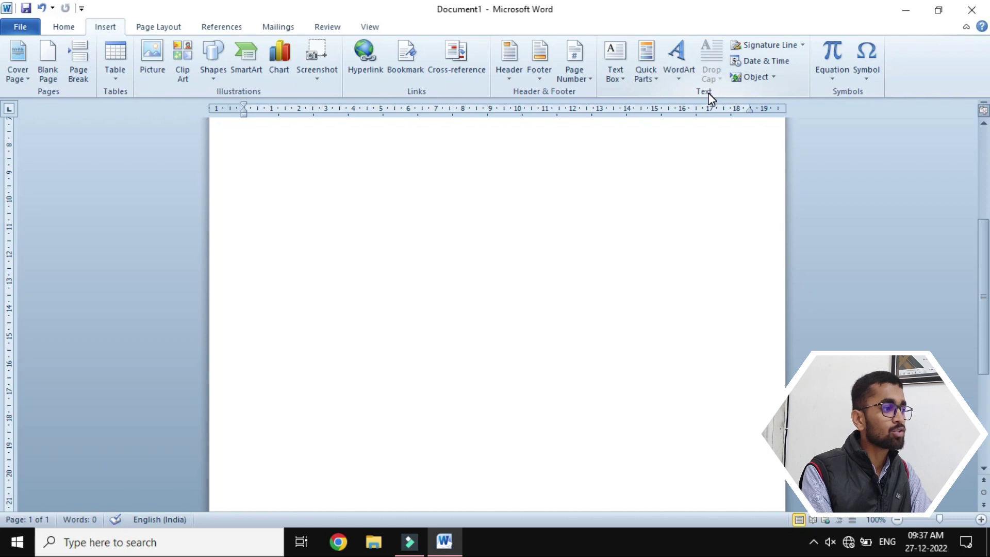
{"action": "left_click", "coordinate": [622, 79]}
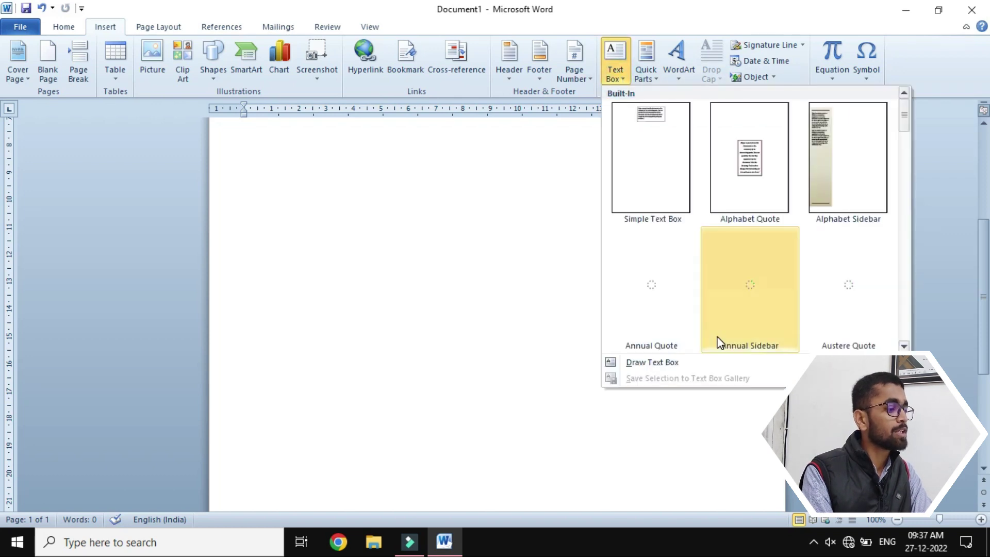
{"action": "left_click", "coordinate": [659, 362]}
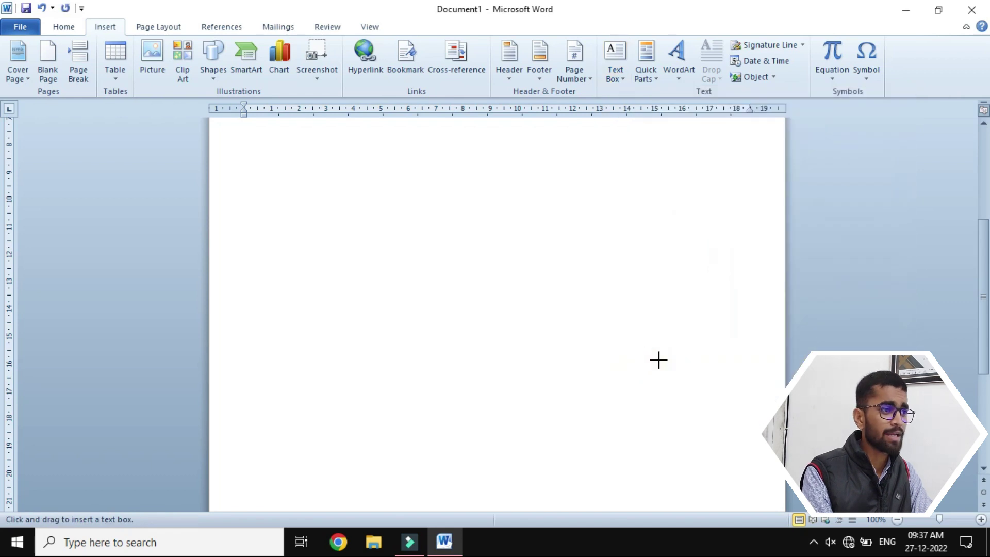
{"action": "mouse_move", "coordinate": [358, 228]}
{"action": "left_mouse_down"}
{"action": "mouse_move", "coordinate": [420, 273]}
{"action": "mouse_move", "coordinate": [506, 309]}
{"action": "mouse_move", "coordinate": [508, 290]}
{"action": "mouse_move", "coordinate": [541, 270]}
{"action": "mouse_move", "coordinate": [442, 270]}
{"action": "mouse_move", "coordinate": [447, 250]}
{"action": "left_mouse_up"}
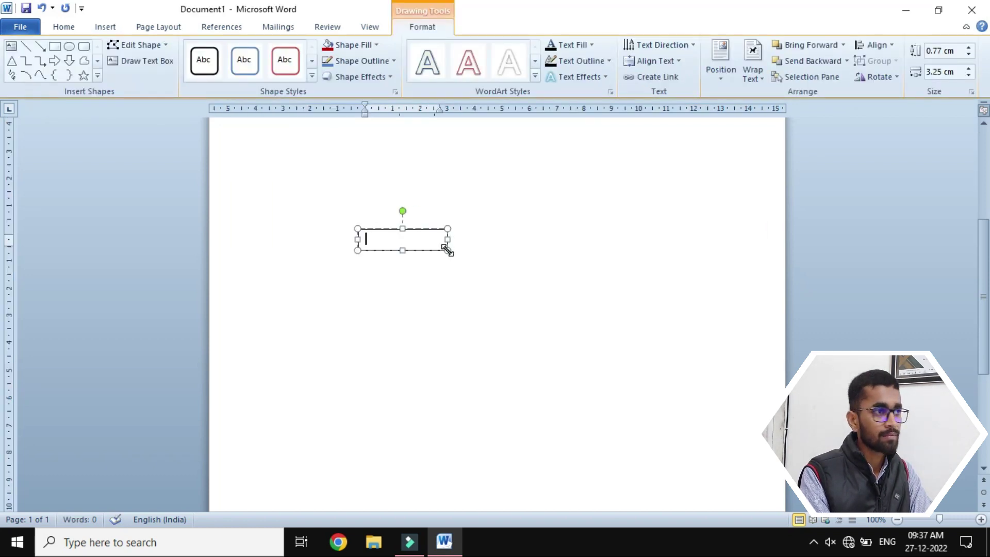
Enter "Microsoft Word is a word processor program." in the drawn text box.
{"action": "type", "text": "Micsoft"}
{"action": "key", "text": "BackSpace"}
{"action": "key", "text": "BackSpace"}
{"action": "type", "text": "rosoft"}
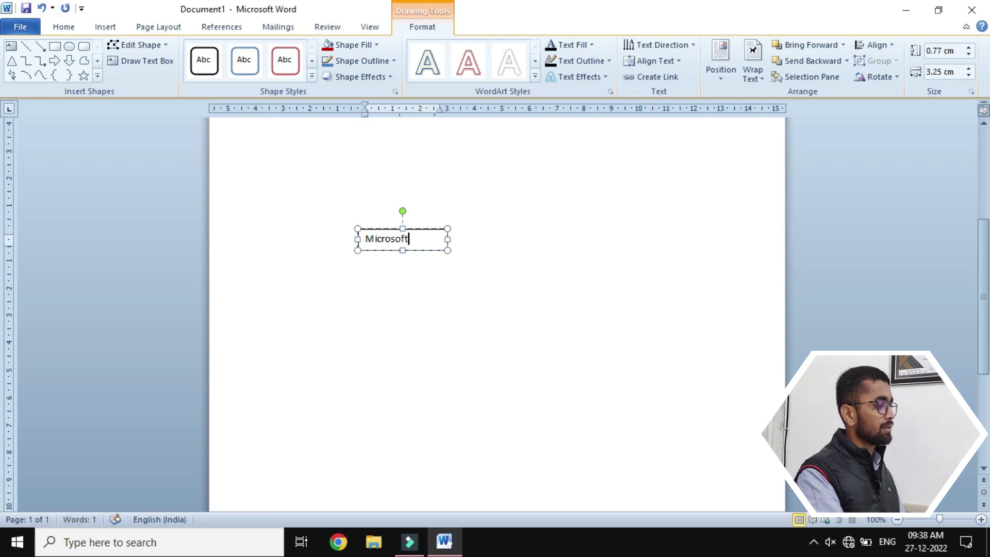
{"action": "type", "text": " Word"}
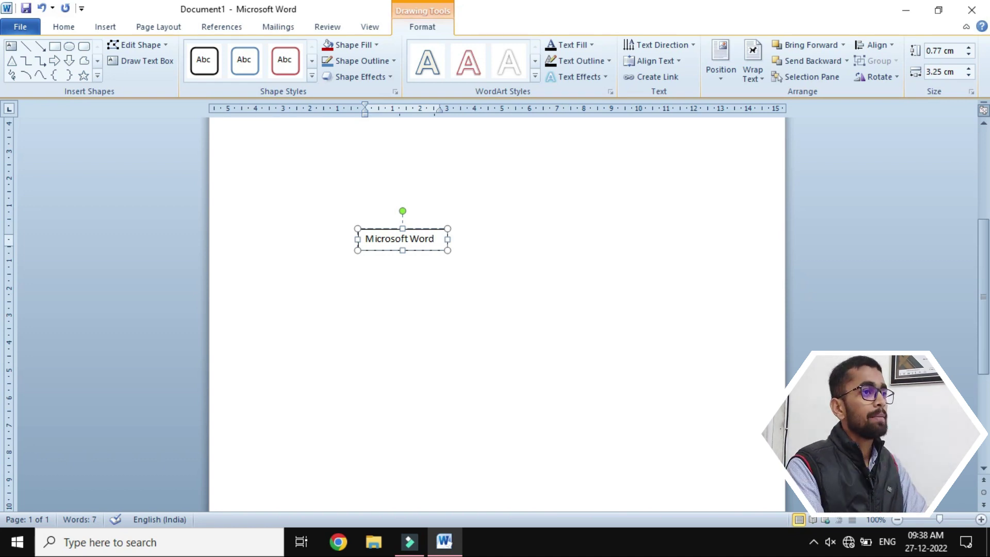
Resize the text box to about 2.28 cm high and 3.73 cm wide so the whole sentence fits.
{"action": "left_click_drag", "start_coordinate": [448, 239], "coordinate": [405, 291]}
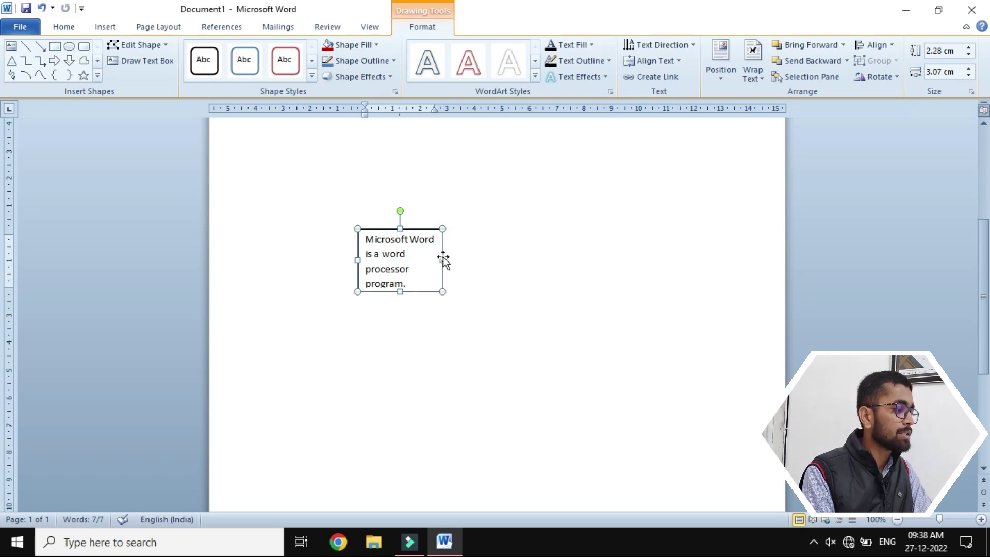
{"action": "left_click_drag", "start_coordinate": [442, 257], "coordinate": [460, 257]}
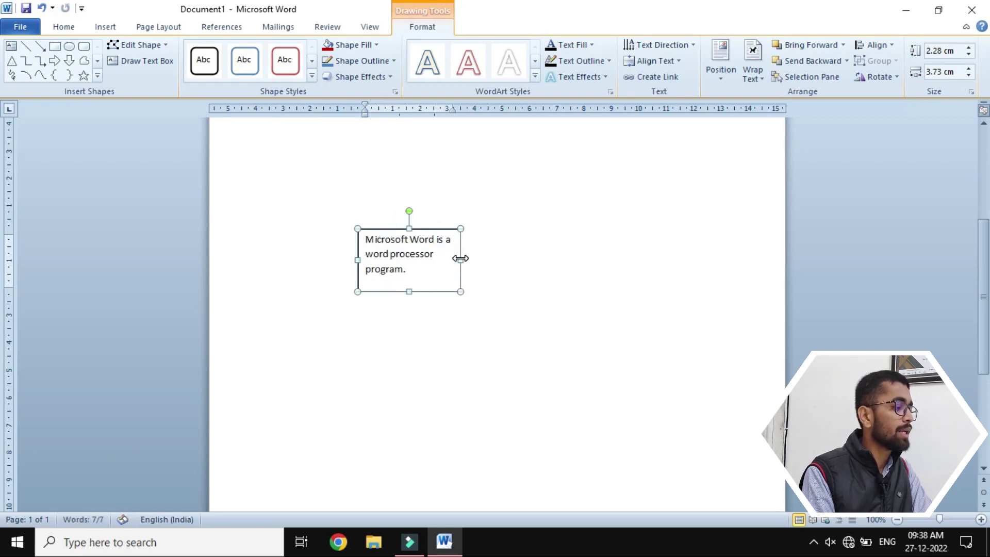
{"action": "left_click", "coordinate": [407, 289]}
Enlarge all the text in the box to 16 pt and widen the box to about 6.75 cm.
{"action": "left_click", "coordinate": [404, 254]}
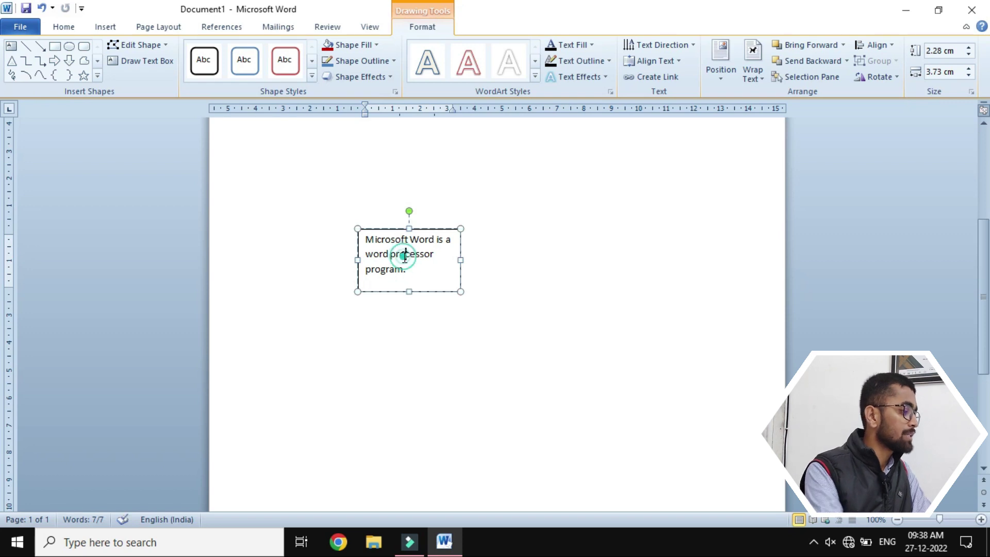
{"action": "triple_click", "coordinate": [405, 255]}
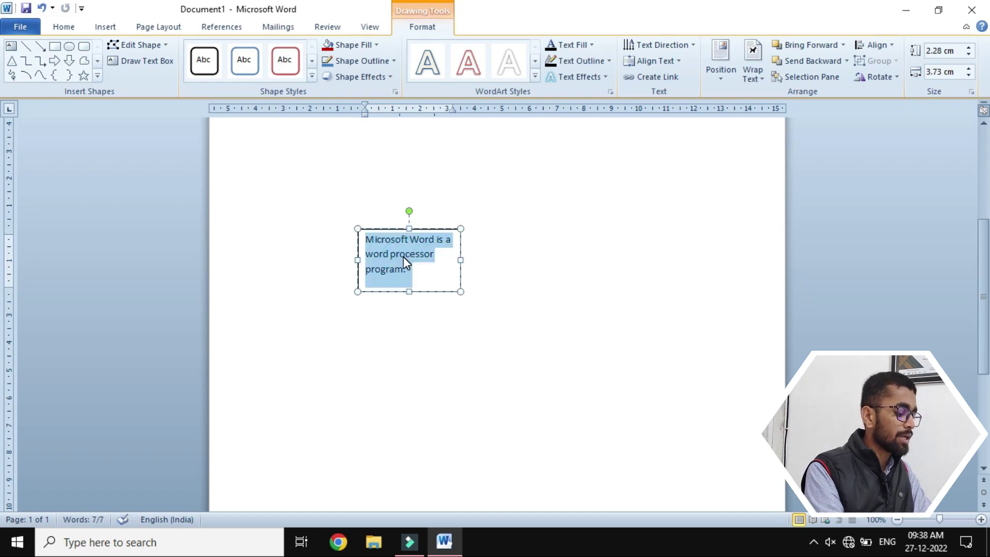
{"action": "key", "text": "ctrl+shift+period"}
{"action": "key", "text": "ctrl+shift+period"}
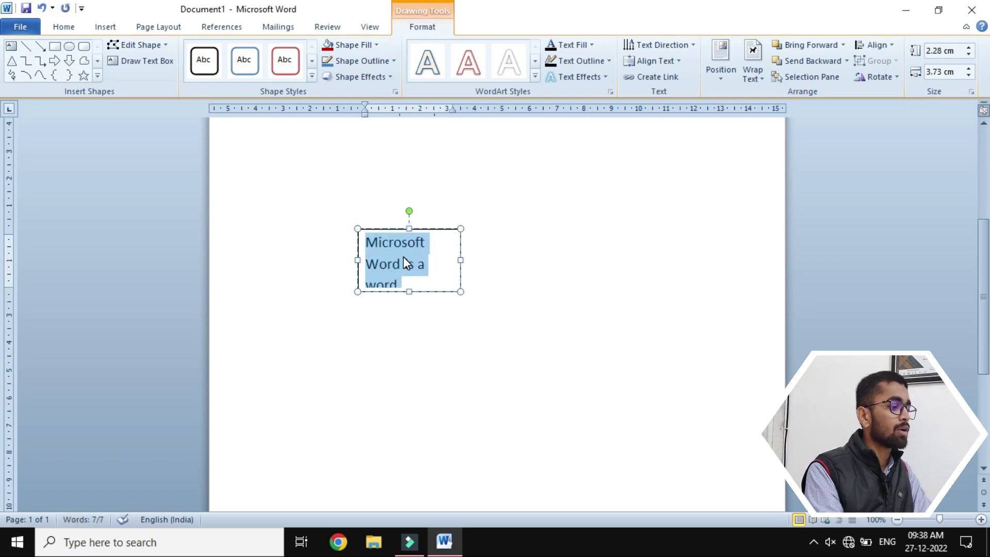
{"action": "left_click", "coordinate": [431, 261]}
{"action": "left_click_drag", "start_coordinate": [460, 260], "coordinate": [543, 260]}
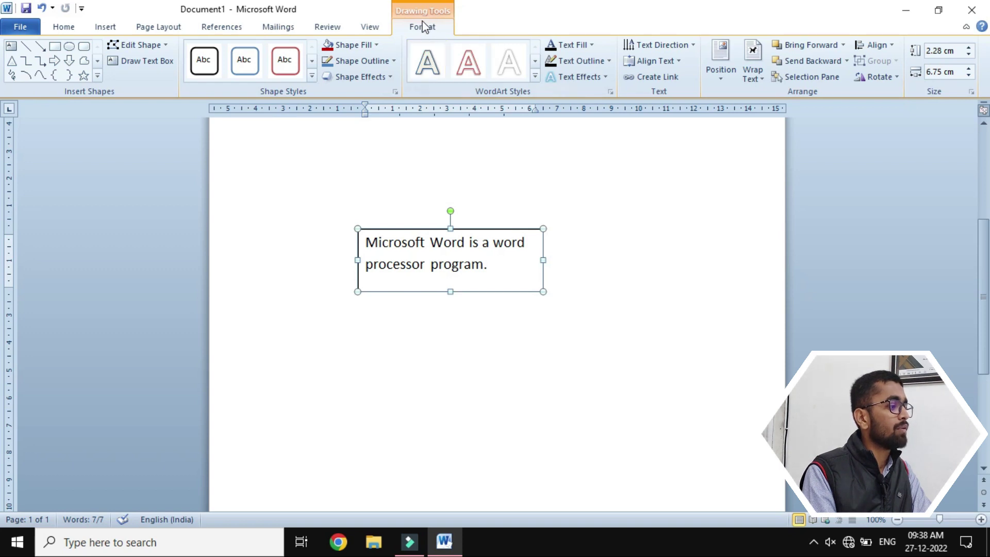
Delete the drawn text box and undo the deletion.
{"action": "left_click", "coordinate": [356, 48]}
{"action": "left_click", "coordinate": [357, 48]}
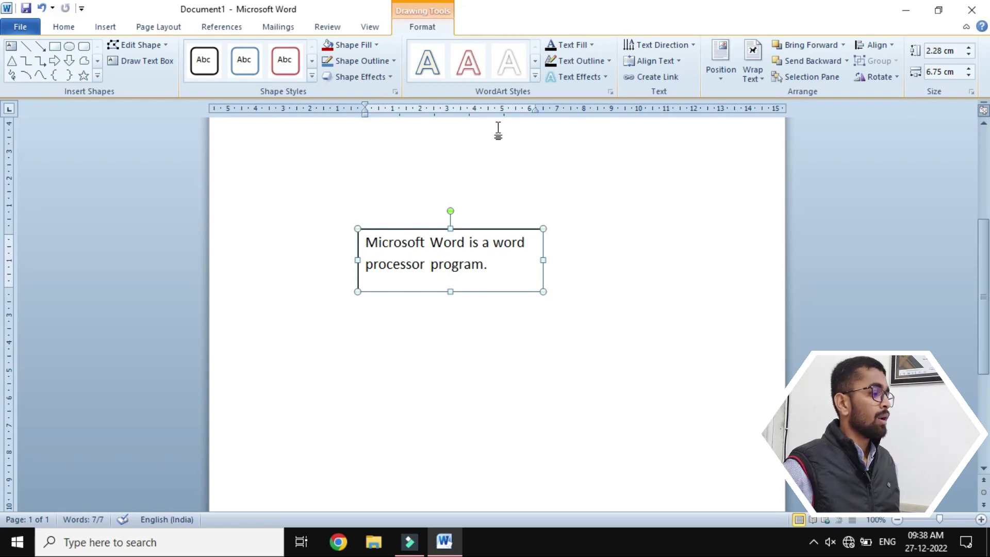
{"action": "left_click", "coordinate": [523, 227]}
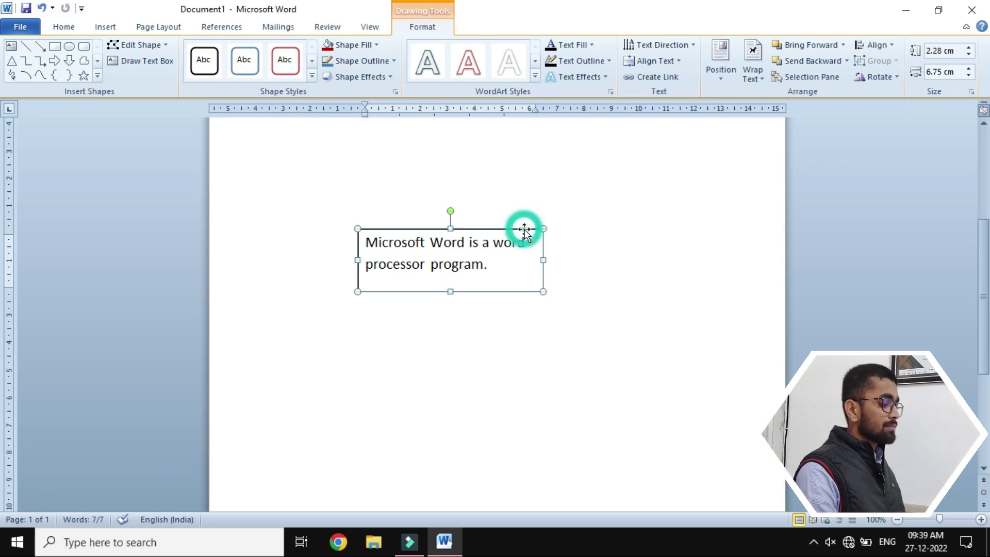
{"action": "key", "text": "Delete"}
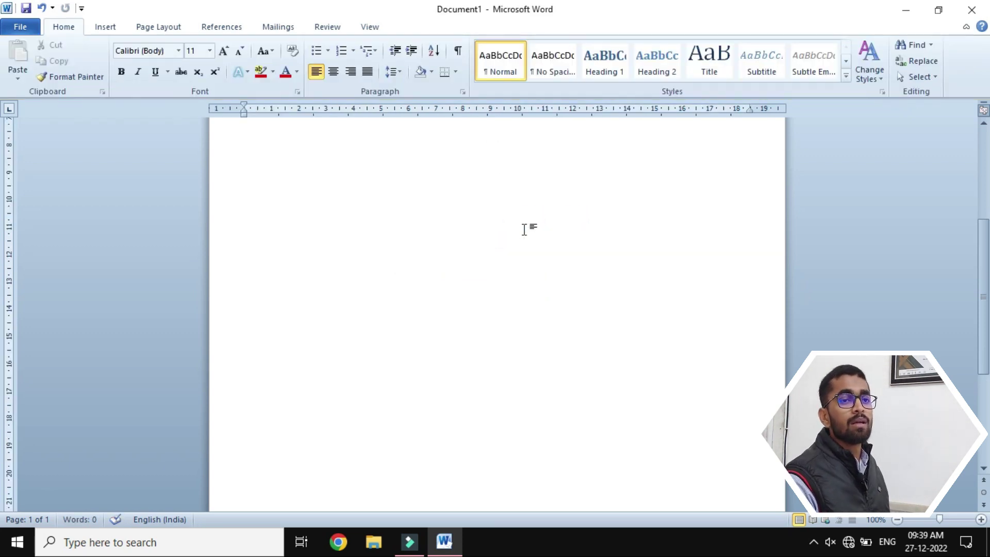
{"action": "key", "text": "ctrl+z"}
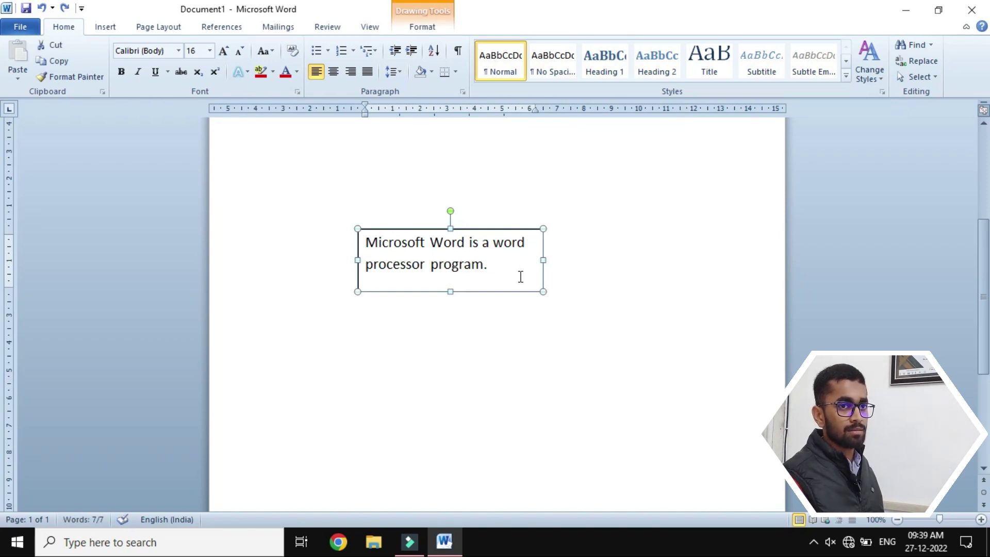
Change the text box's shape to the oval callout.
{"action": "left_click", "coordinate": [420, 24]}
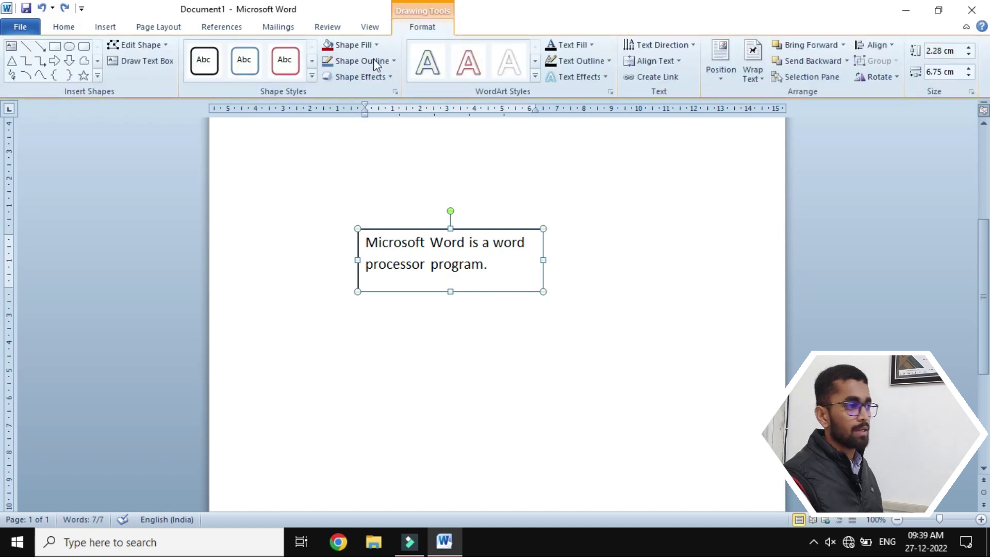
{"action": "left_click", "coordinate": [163, 45]}
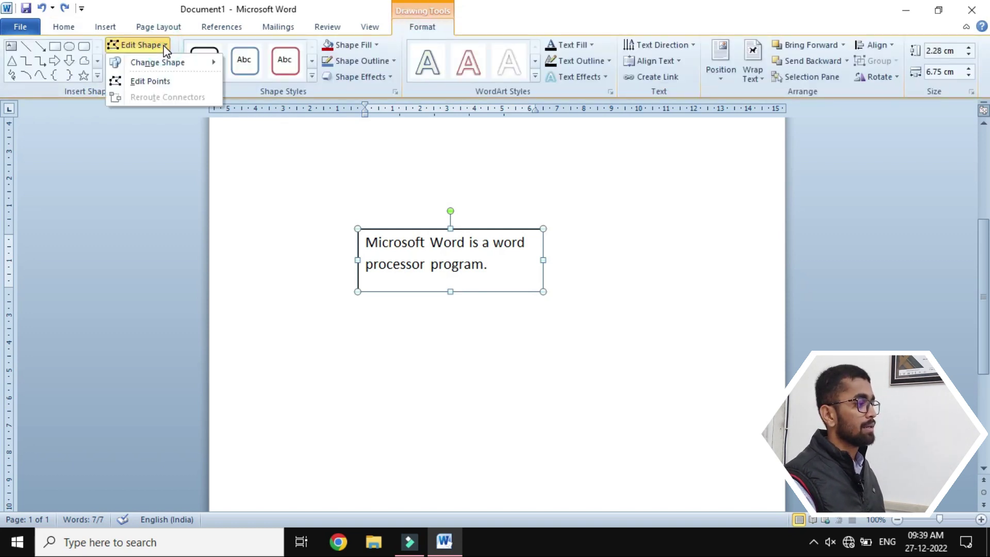
{"action": "mouse_move", "coordinate": [169, 57]}
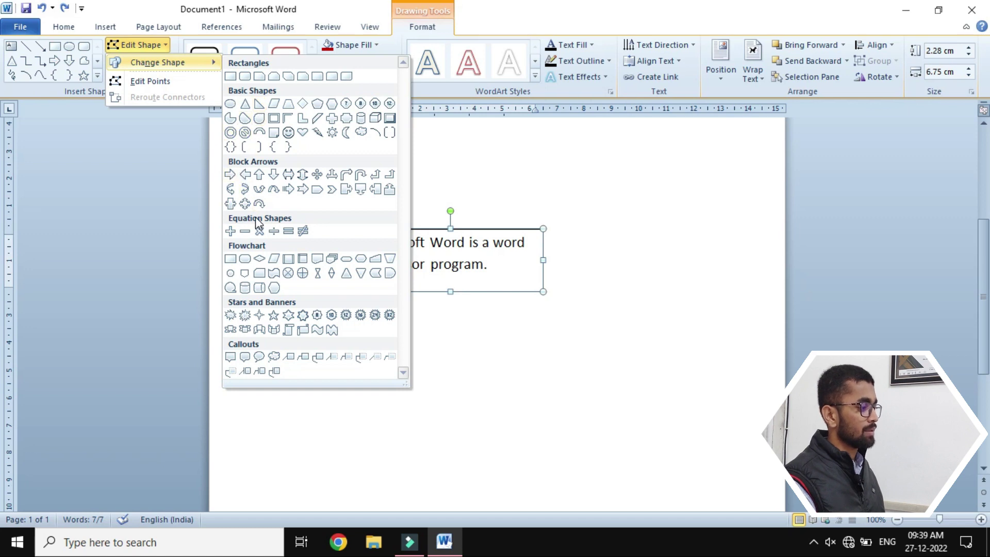
{"action": "left_click", "coordinate": [259, 356]}
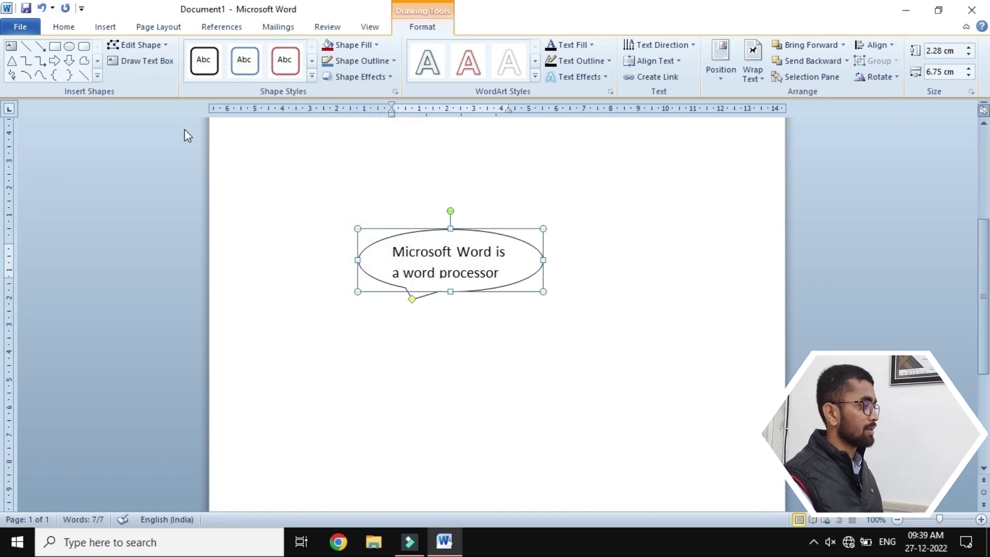
Change the text box's shape to a heart and increase its height to about 3.84 cm.
{"action": "left_click", "coordinate": [154, 46]}
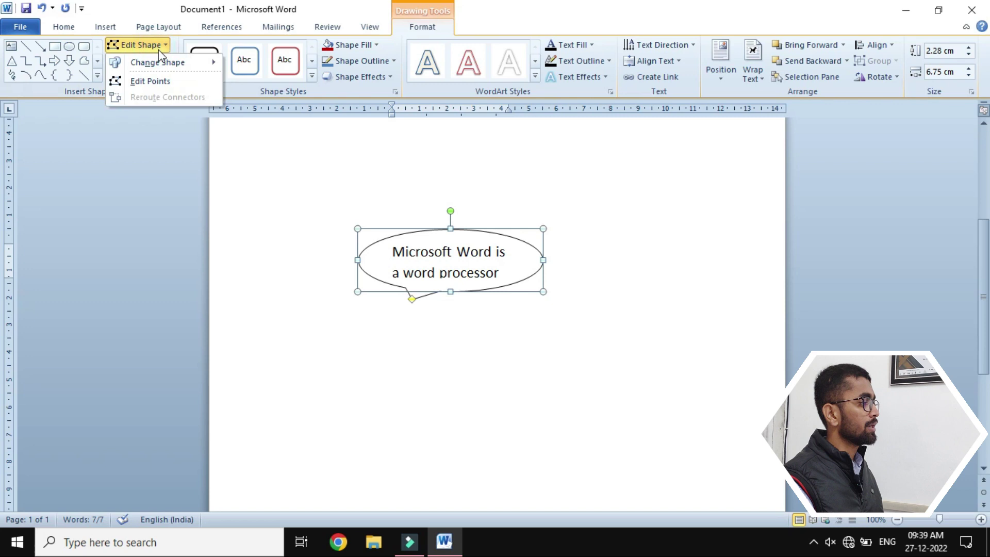
{"action": "mouse_move", "coordinate": [170, 65]}
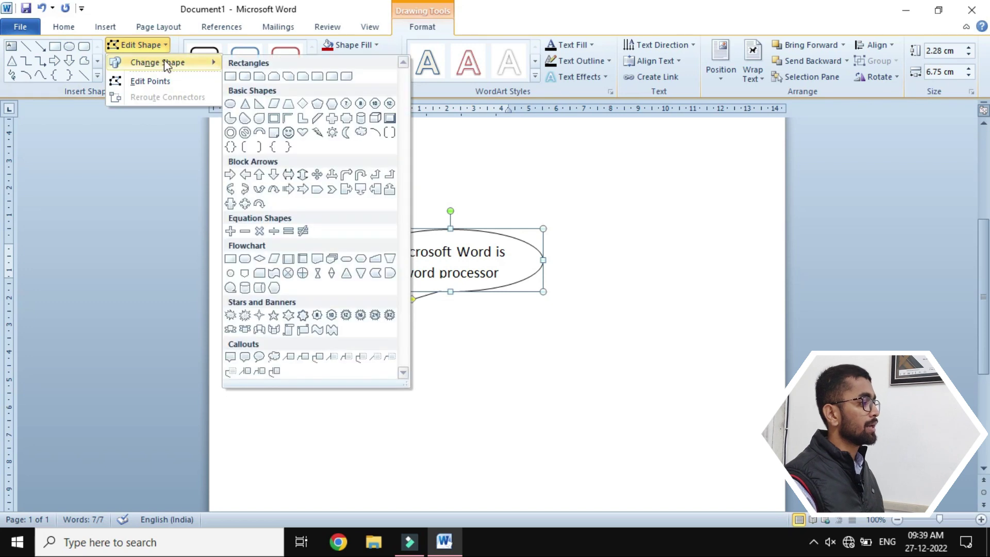
{"action": "left_click", "coordinate": [302, 132]}
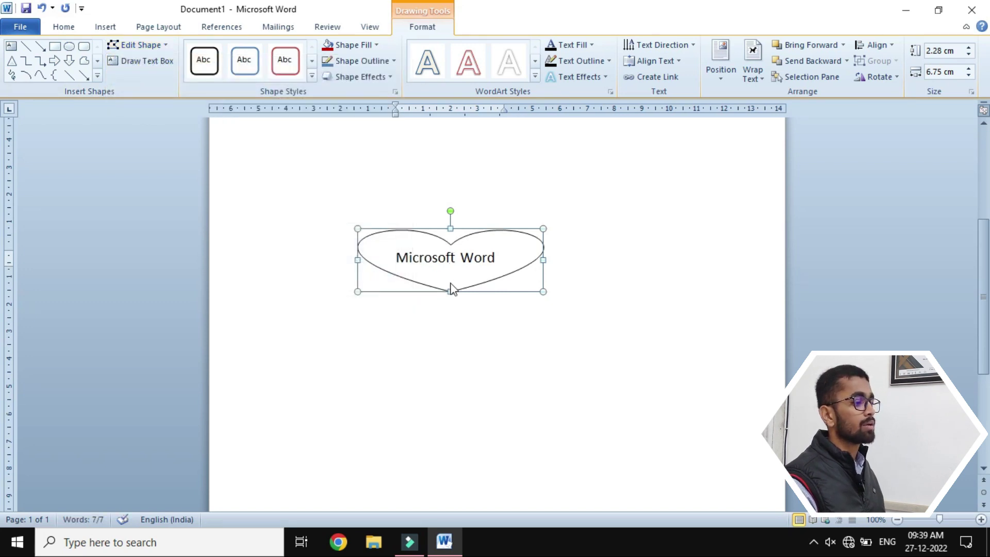
{"action": "left_click_drag", "start_coordinate": [450, 291], "coordinate": [452, 334]}
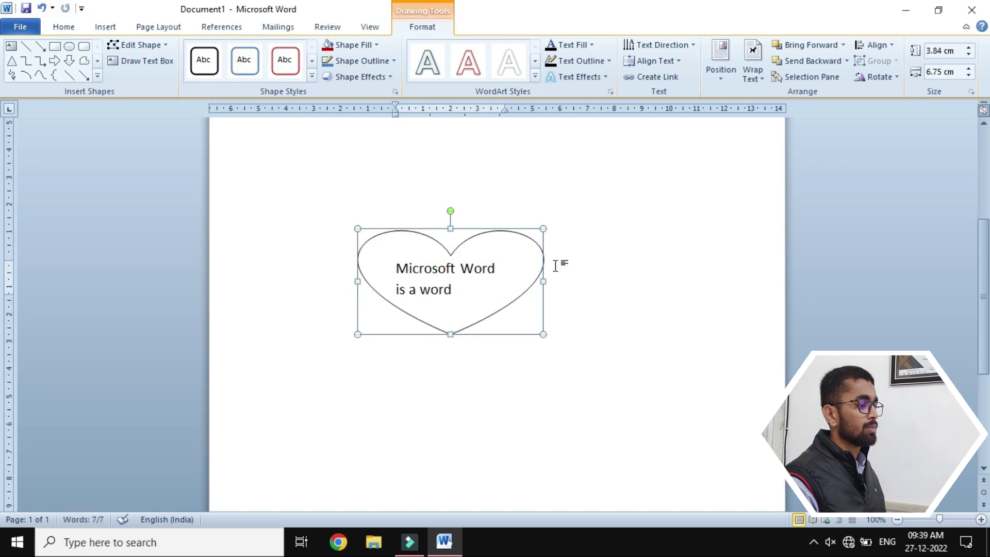
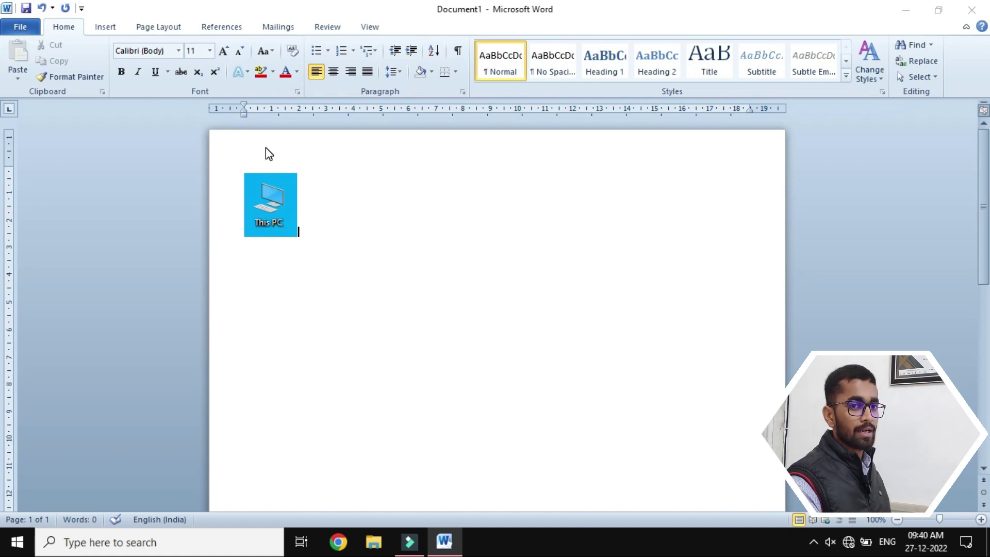
Draw a downward arrow about 0.5 cm long above the This PC picture and set its outline colour to black.
{"action": "left_click", "coordinate": [105, 26]}
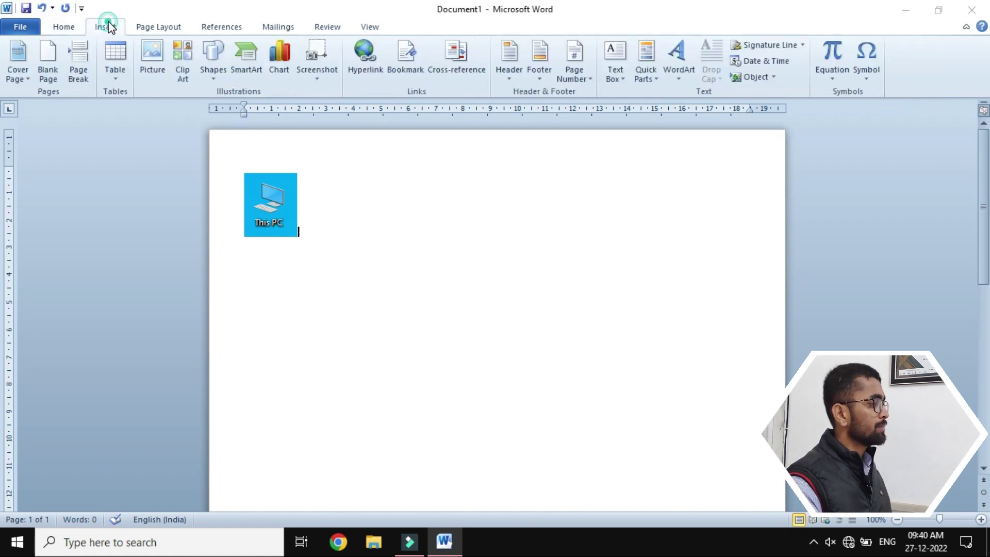
{"action": "left_click", "coordinate": [217, 57]}
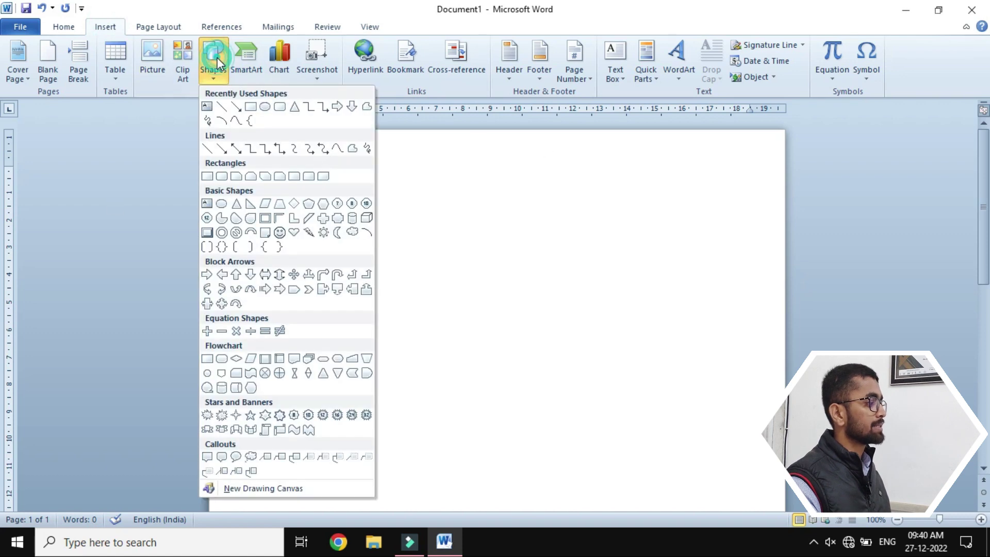
{"action": "left_click", "coordinate": [236, 106]}
{"action": "left_click_drag", "start_coordinate": [268, 159], "coordinate": [267, 173]}
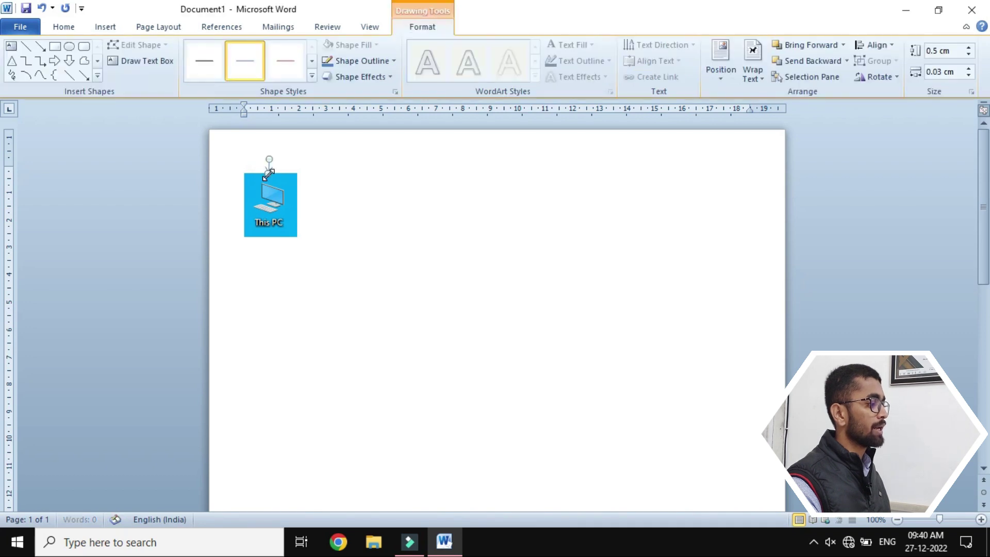
{"action": "left_click", "coordinate": [367, 62]}
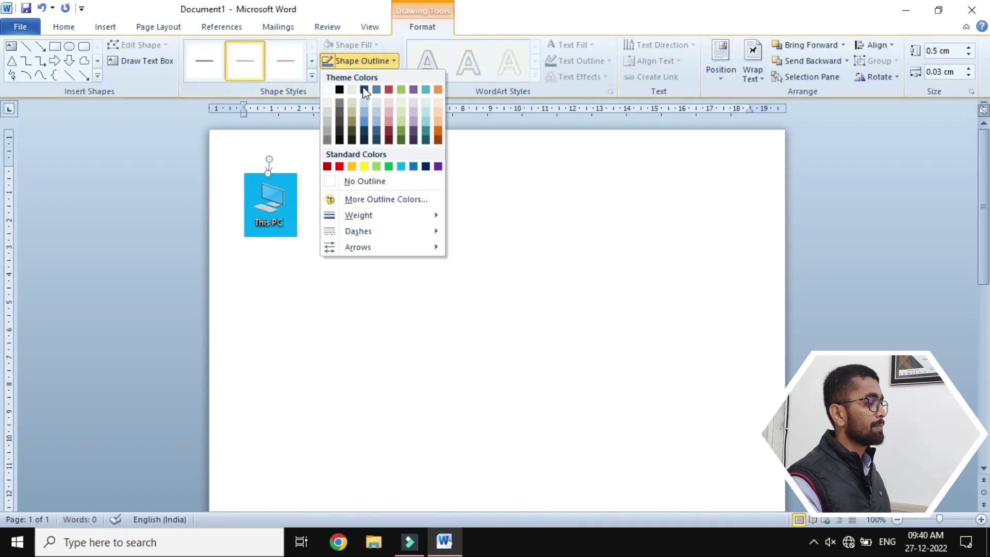
{"action": "left_click", "coordinate": [342, 89]}
{"action": "left_click", "coordinate": [329, 206]}
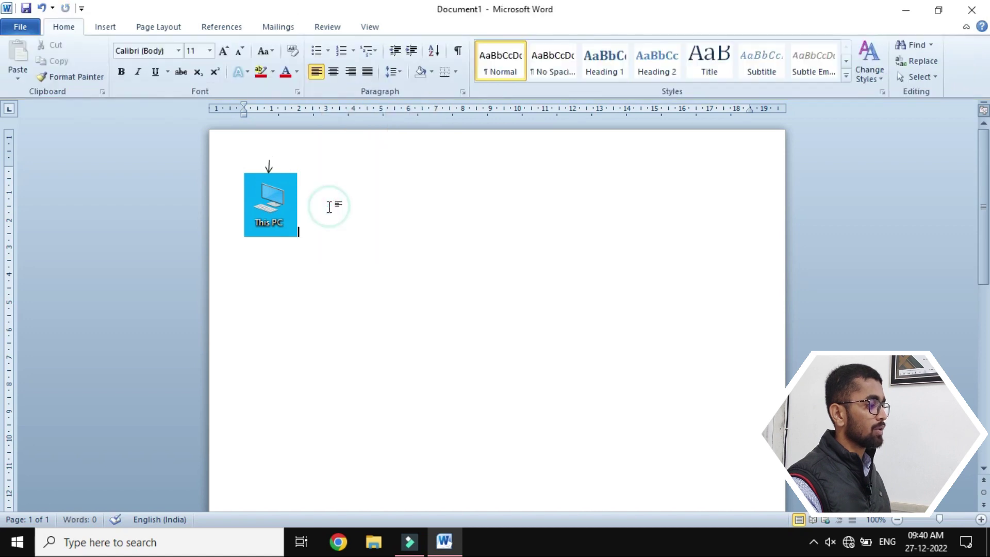
{"action": "scroll", "coordinate": [333, 207], "scroll_direction": "up", "scroll_amount": 2, "text": "ctrl"}
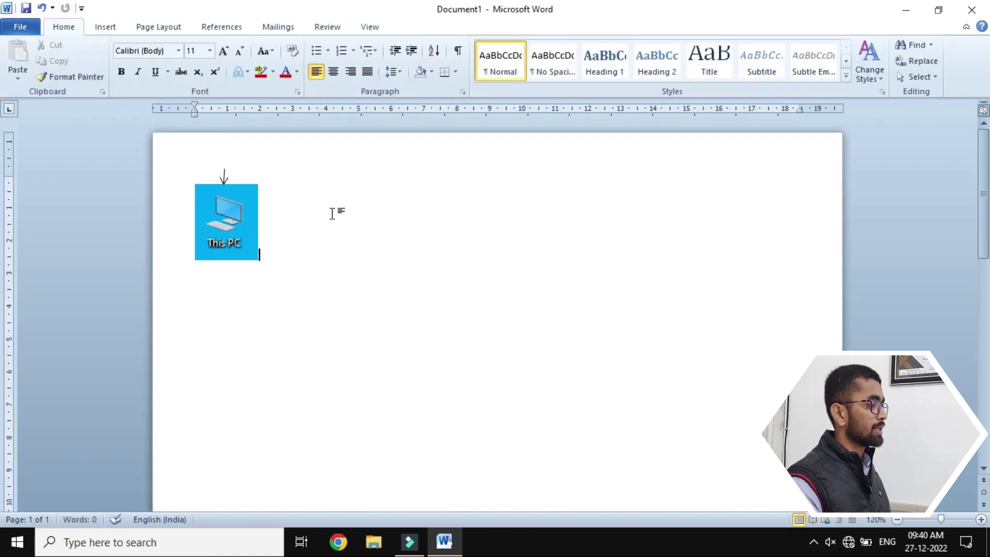
{"action": "scroll", "coordinate": [335, 207], "scroll_direction": "up", "scroll_amount": 3, "text": "ctrl"}
{"action": "scroll", "coordinate": [332, 214], "scroll_direction": "up", "scroll_amount": 1, "text": "ctrl"}
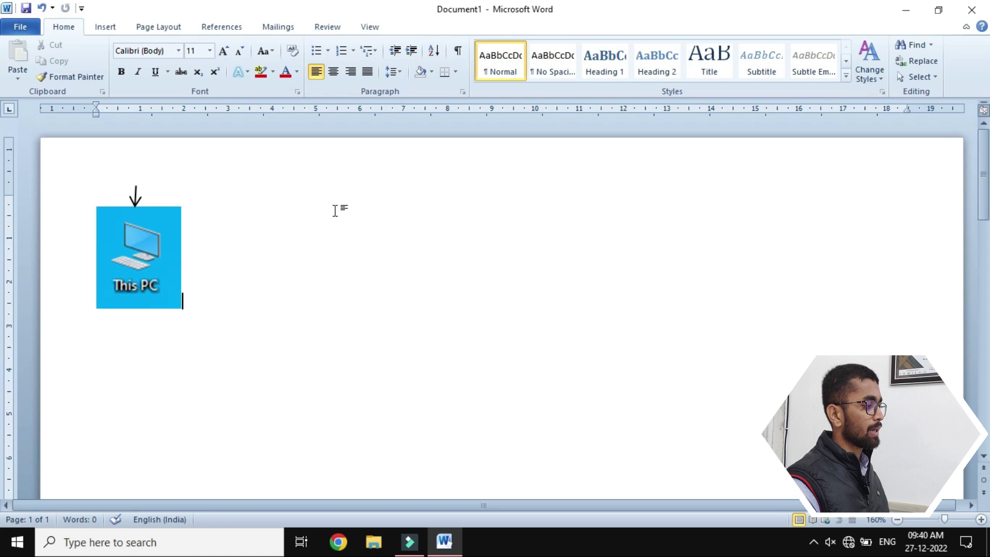
{"action": "left_click", "coordinate": [137, 195]}
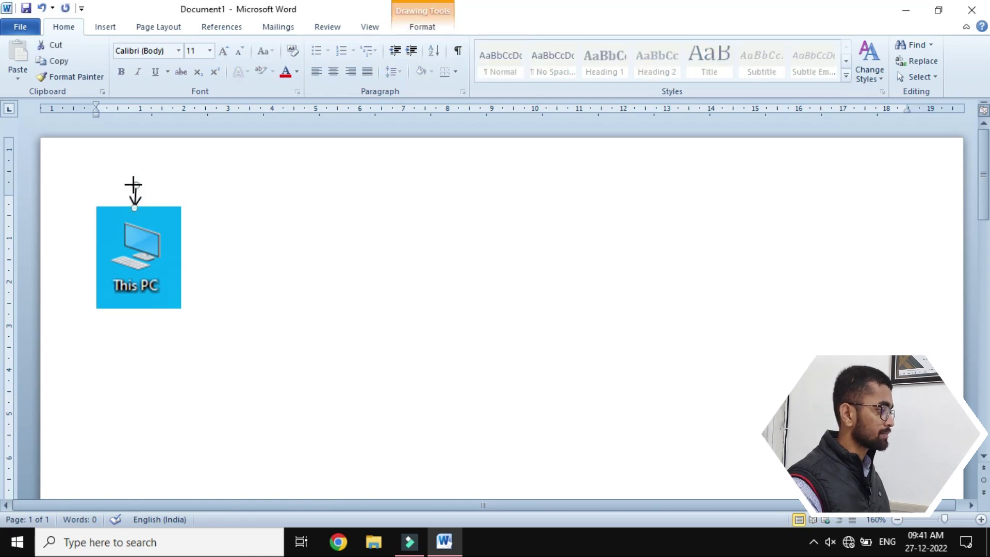
{"action": "left_click", "coordinate": [176, 193]}
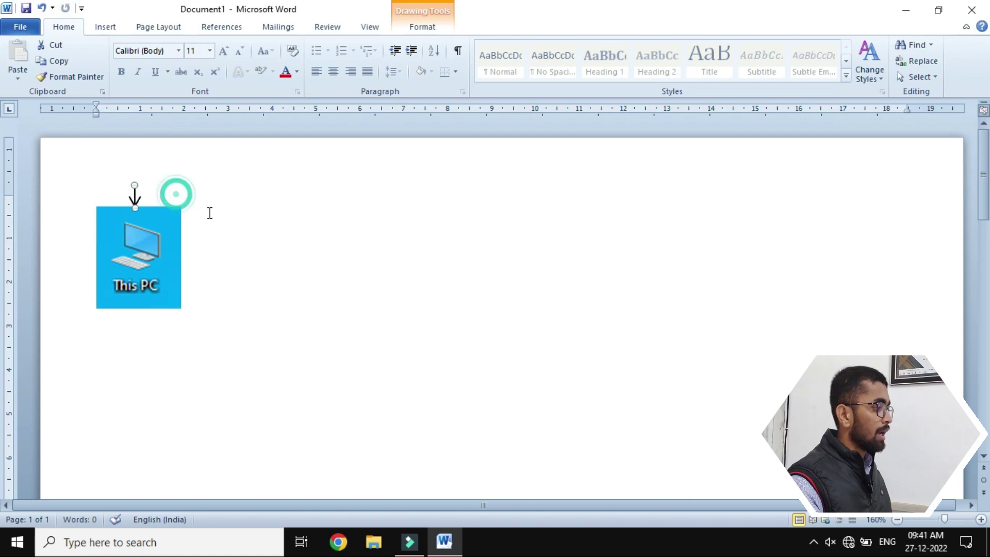
{"action": "left_click", "coordinate": [129, 163]}
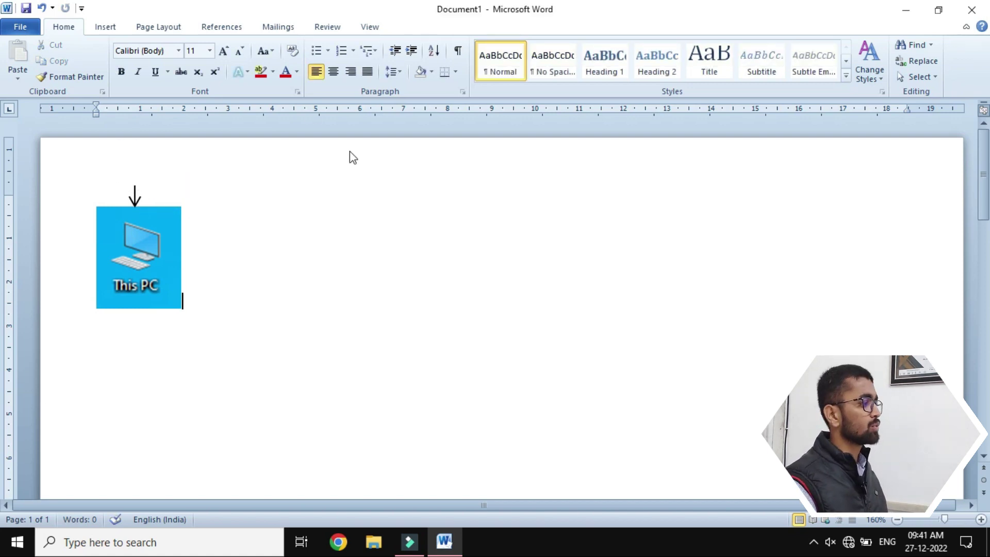
Draw a text box about 1.85 cm wide and 0.59 cm high over the arrow's tail and enter "This PC" in it.
{"action": "left_click", "coordinate": [109, 32]}
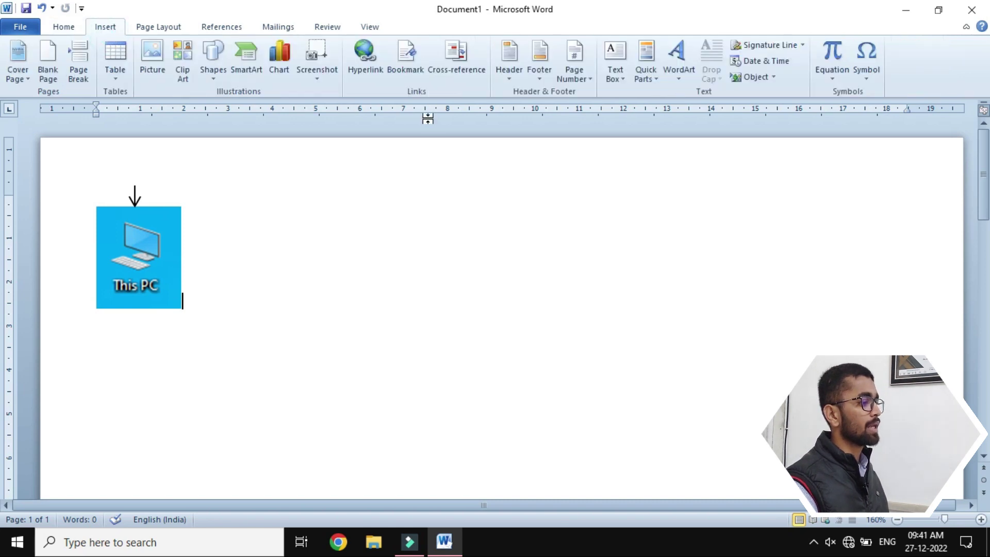
{"action": "left_click", "coordinate": [614, 58]}
{"action": "left_click", "coordinate": [663, 362]}
{"action": "left_click_drag", "start_coordinate": [108, 159], "coordinate": [190, 183]}
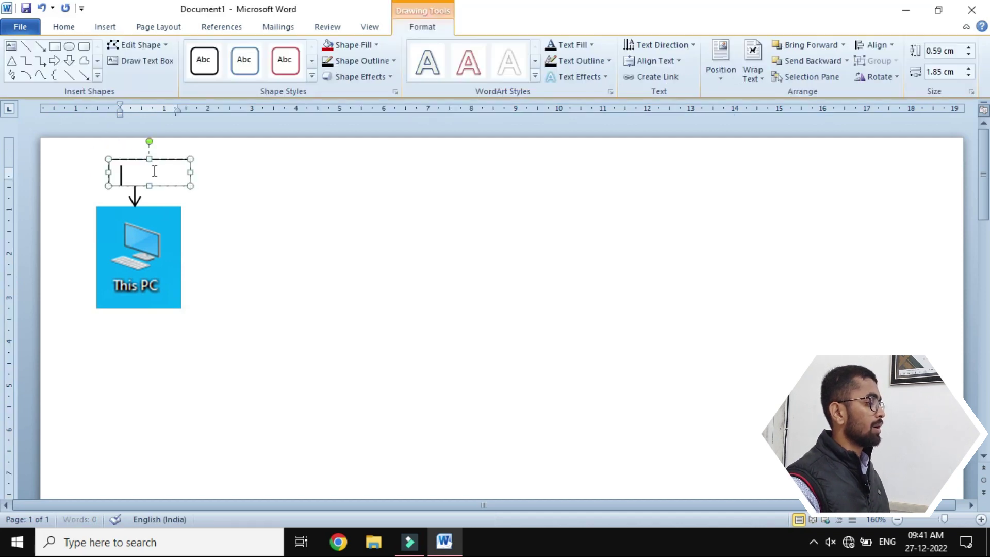
{"action": "type", "text": "This PC"}
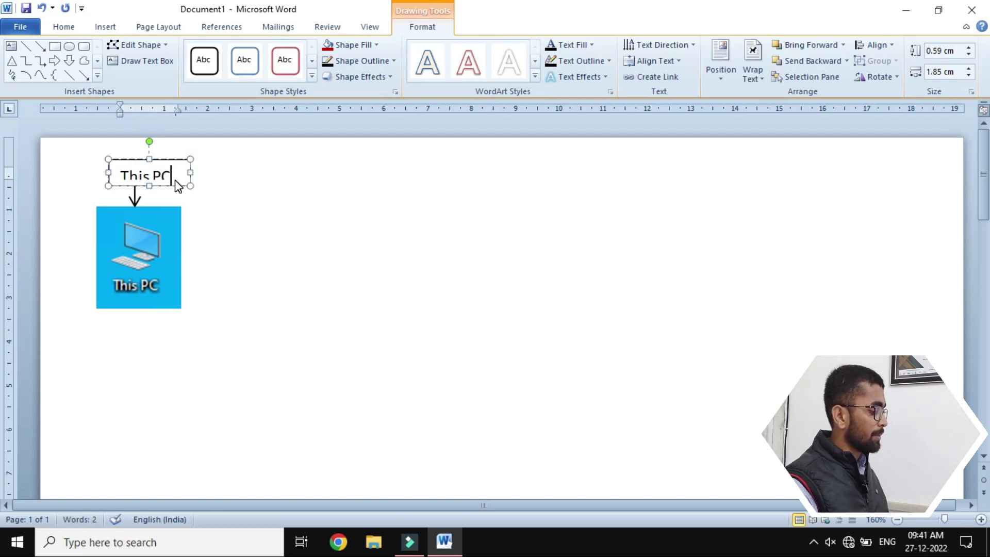
Resize the "This PC" text box to about 0.73 cm high and 1.65 cm wide so the label fits.
{"action": "key", "text": "ctrl+a"}
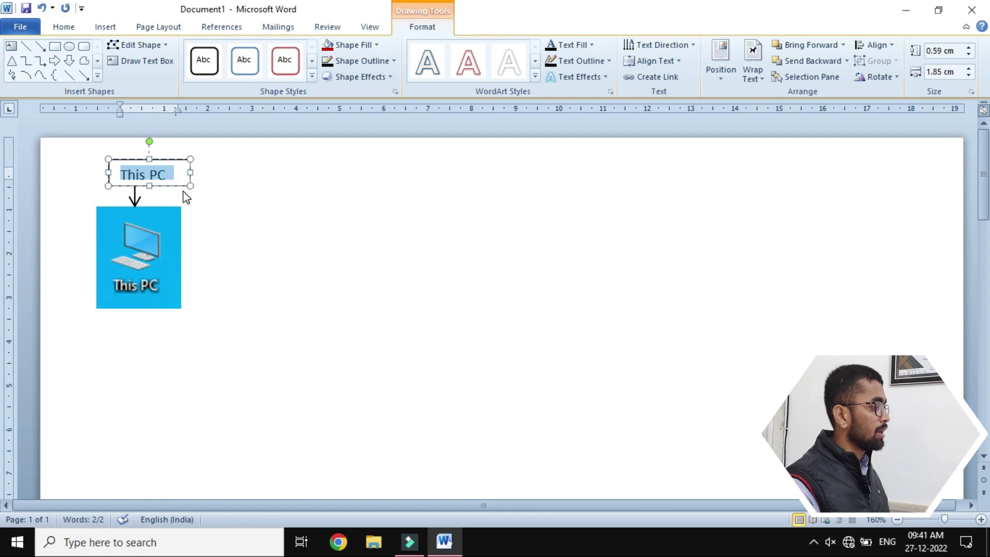
{"action": "left_click_drag", "start_coordinate": [150, 188], "coordinate": [181, 175]}
{"action": "left_click", "coordinate": [213, 192]}
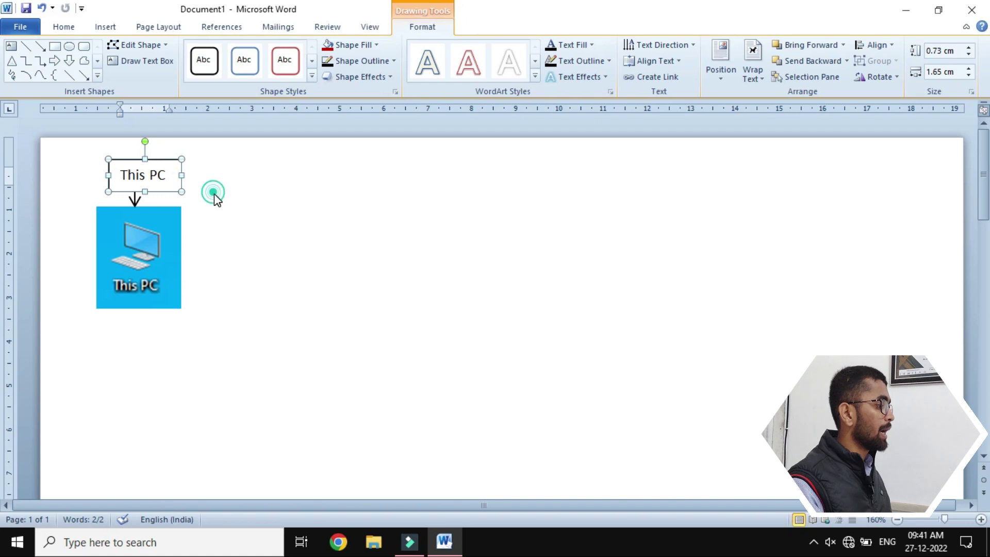
{"action": "left_click", "coordinate": [198, 281]}
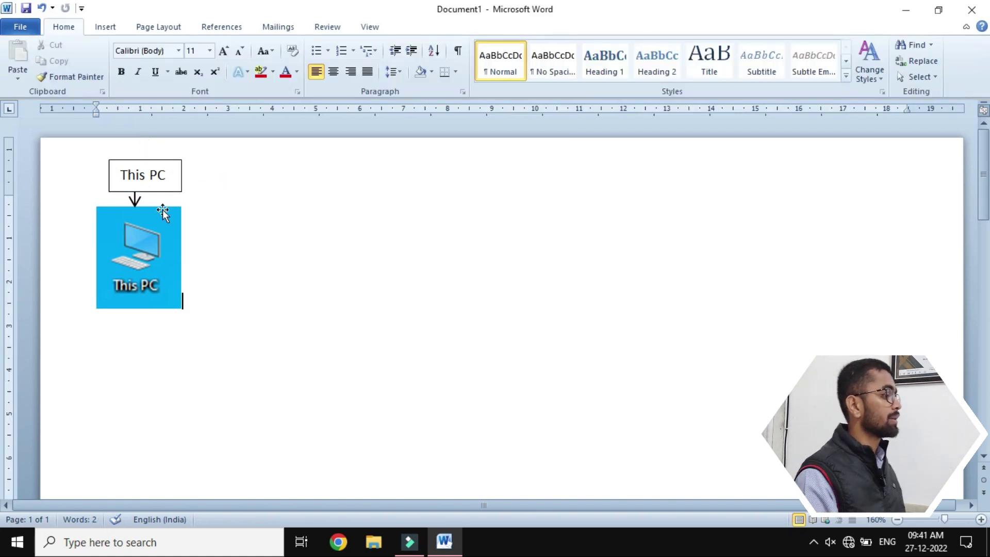
Set the "This PC" text box's fill to No Fill.
{"action": "left_click", "coordinate": [158, 175]}
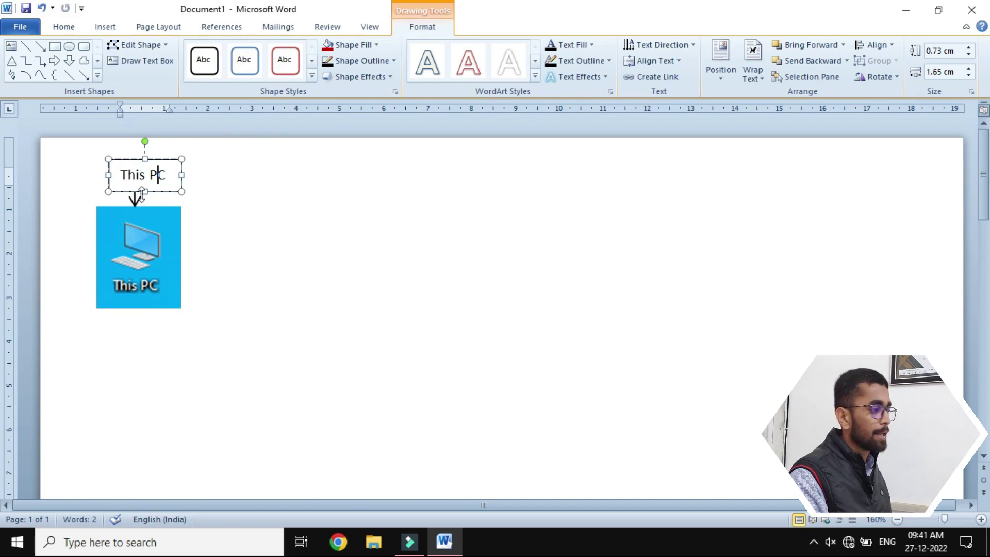
{"action": "left_click", "coordinate": [140, 175]}
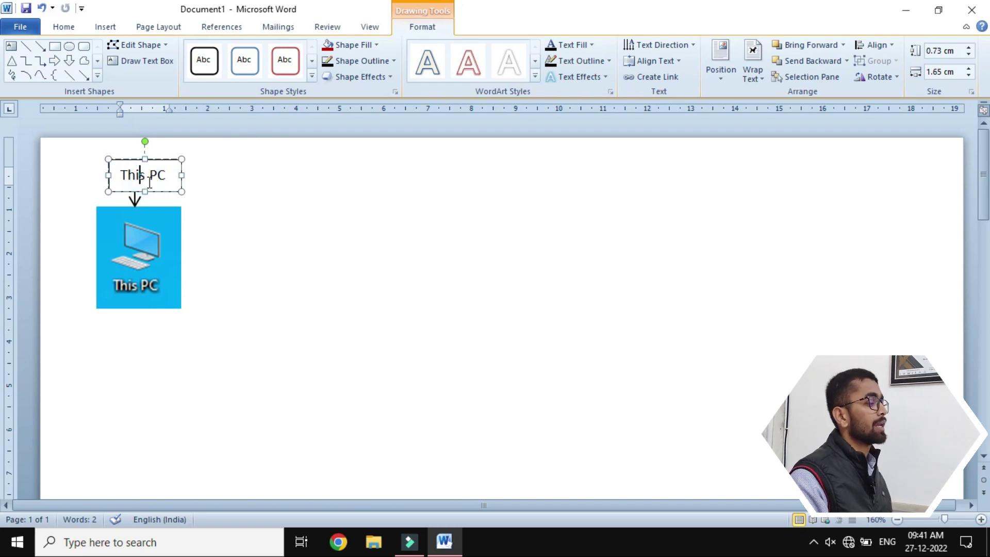
{"action": "left_click", "coordinate": [369, 44]}
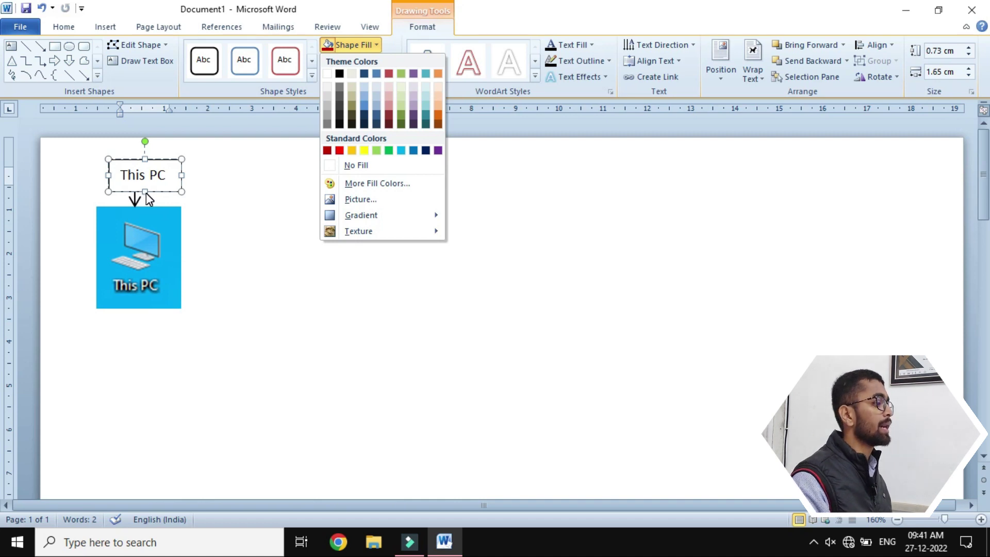
{"action": "left_click", "coordinate": [343, 165]}
Nudge the "This PC" text box up in small increments until its lower edge meets the arrow's tail.
{"action": "left_click", "coordinate": [157, 160]}
{"action": "key", "text": "ctrl+Up"}
{"action": "key", "text": "ctrl+Up"}
{"action": "key", "text": "ctrl+Up"}
{"action": "key", "text": "ctrl+Up"}
{"action": "key", "text": "ctrl+Up"}
{"action": "key", "text": "ctrl+Up"}
{"action": "key", "text": "ctrl+Up"}
{"action": "key", "text": "ctrl+Up"}
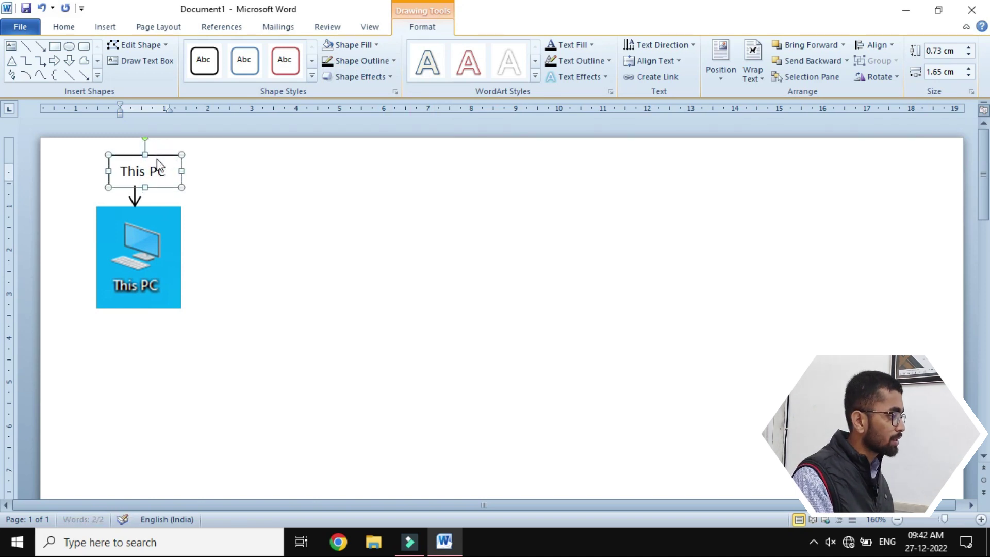
{"action": "left_click", "coordinate": [211, 297]}
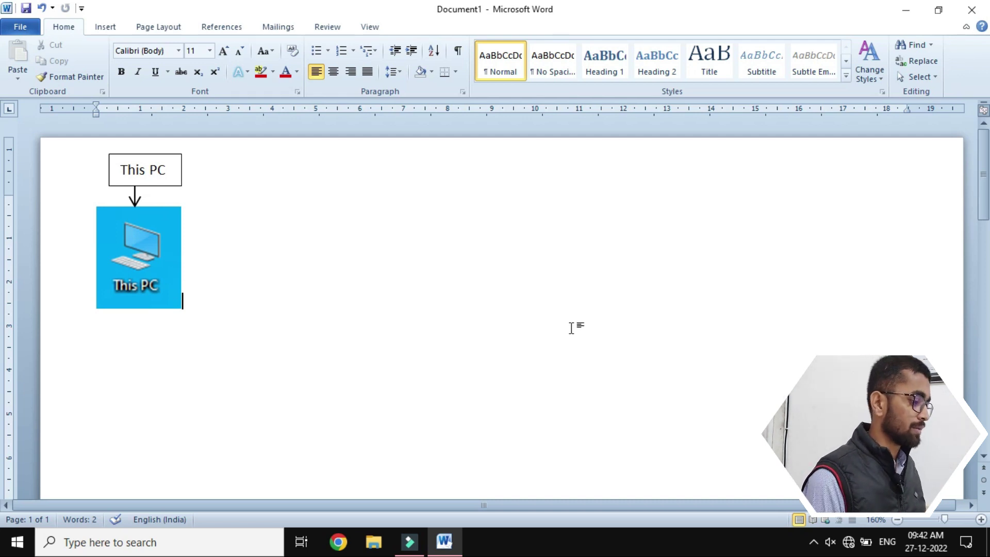
Delete everything on the page, including the picture, the arrow and the text box.
{"action": "scroll", "coordinate": [570, 326], "scroll_direction": "down", "scroll_amount": 5, "text": "ctrl"}
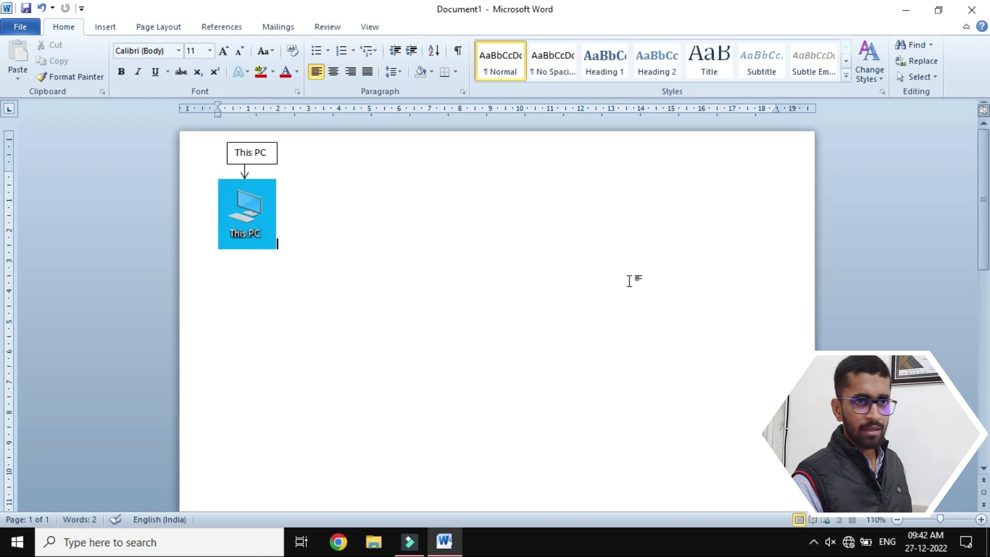
{"action": "scroll", "coordinate": [629, 281], "scroll_direction": "down", "scroll_amount": 2, "text": "ctrl"}
{"action": "key", "text": "ctrl+a"}
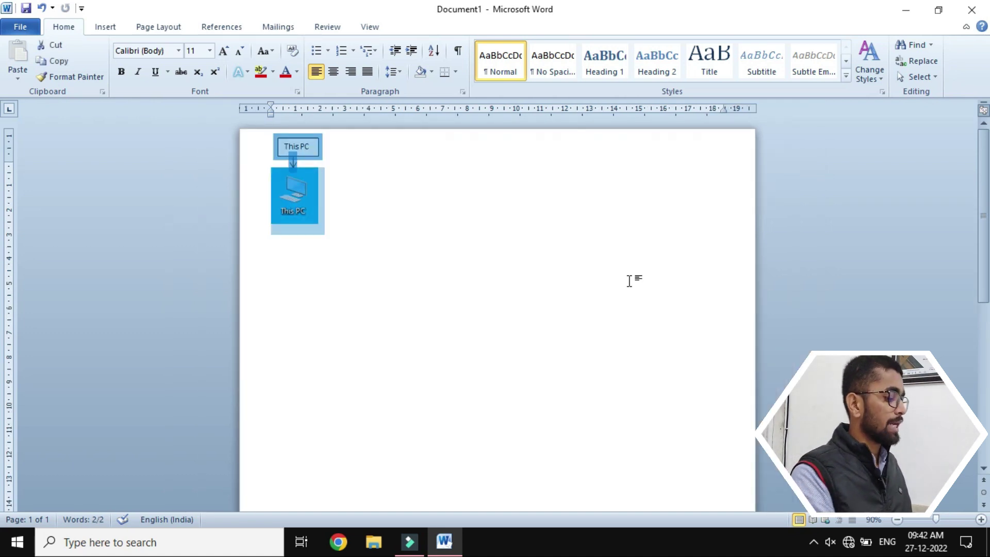
{"action": "key", "text": "Delete"}
{"action": "scroll", "coordinate": [629, 281], "scroll_direction": "up", "scroll_amount": 1, "text": "ctrl"}
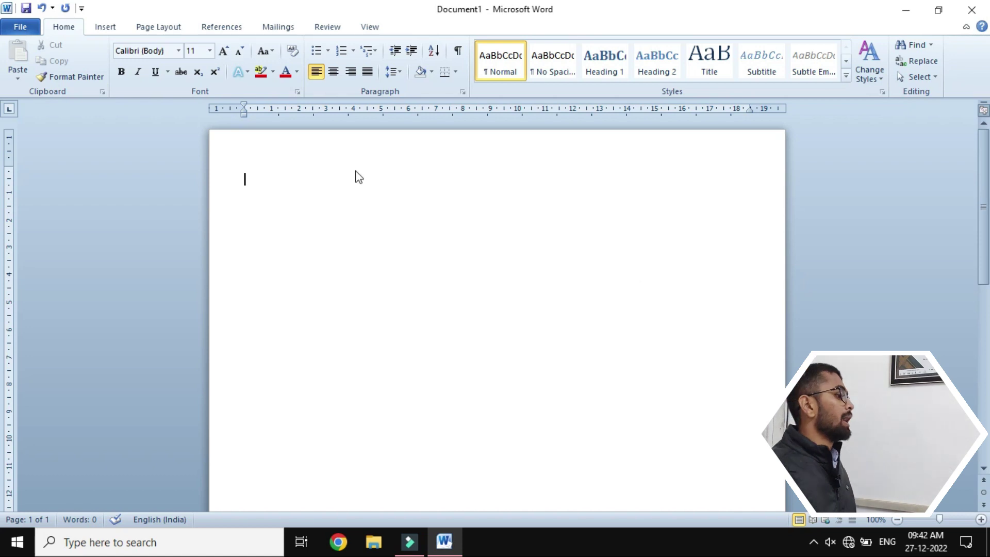
Insert WordArt in the dark red bevelled style with the text "Welcome to Gopalganj".
{"action": "left_click", "coordinate": [106, 27]}
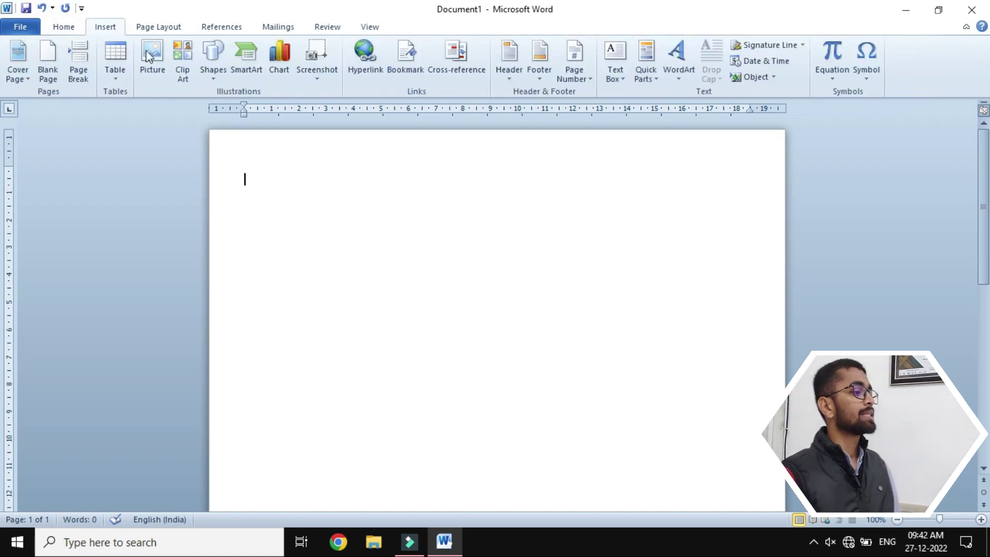
{"action": "left_click", "coordinate": [678, 86]}
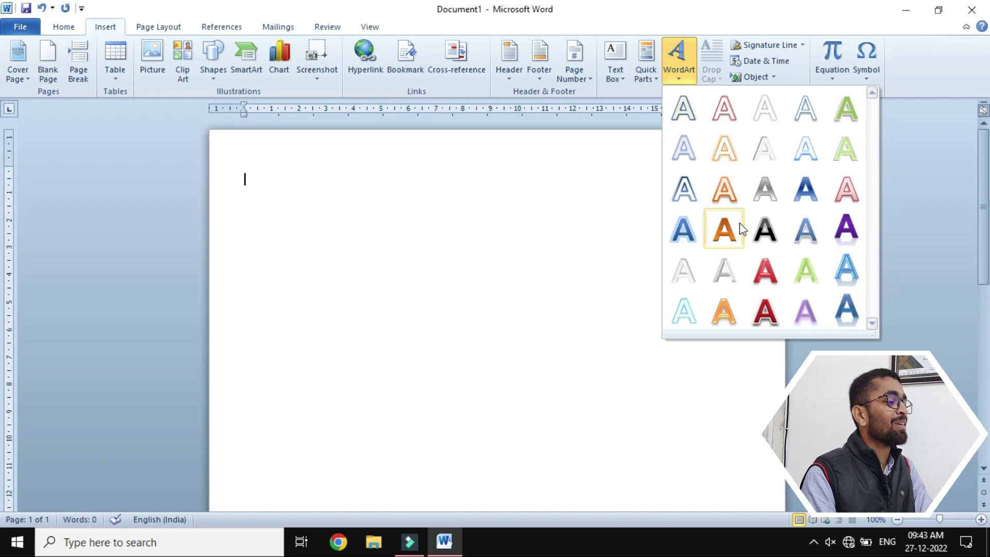
{"action": "left_click", "coordinate": [762, 310]}
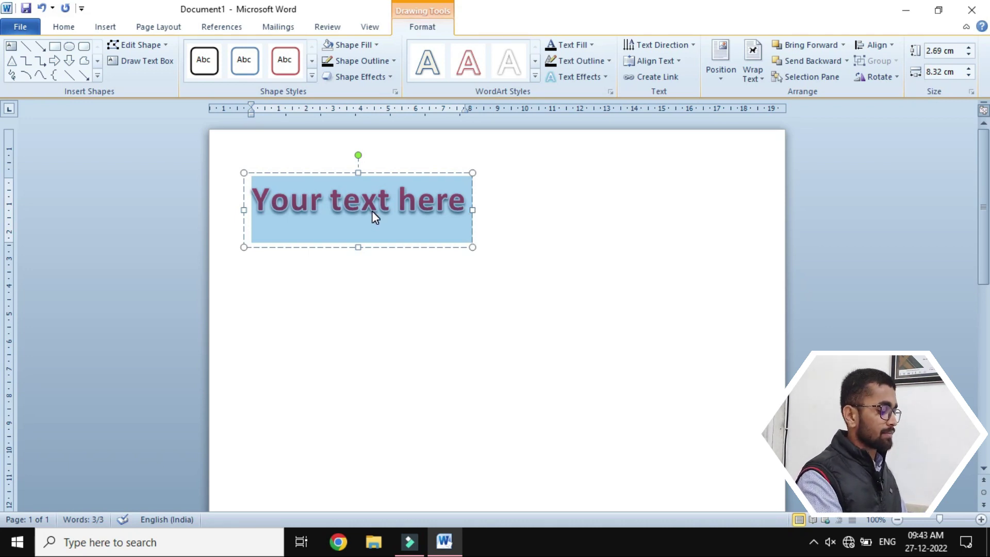
{"action": "type", "text": "We"}
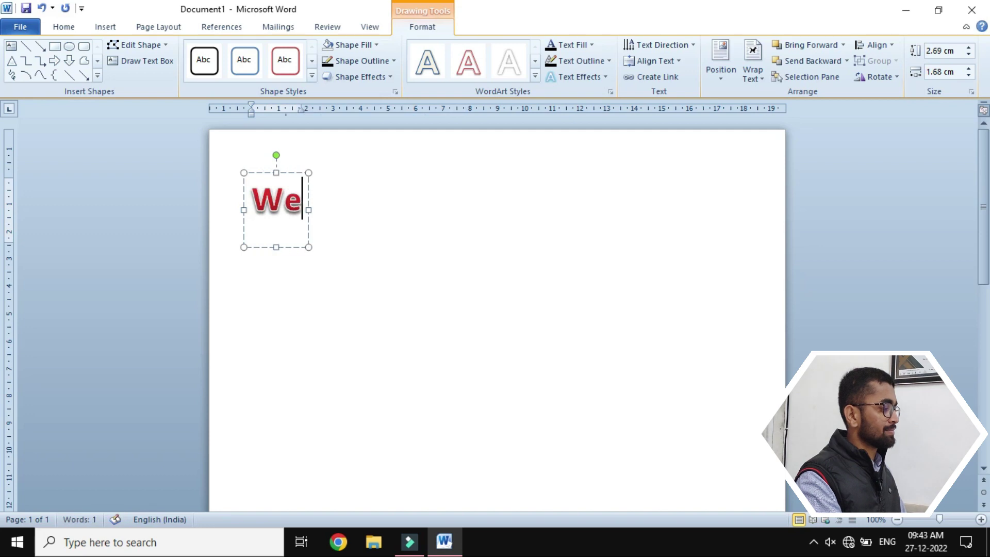
{"action": "type", "text": "lcome to "}
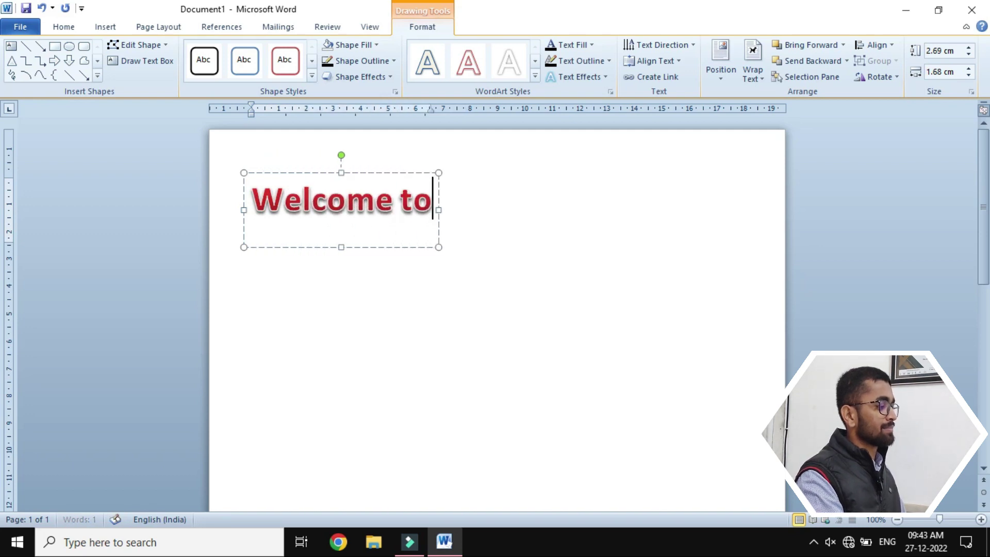
{"action": "type", "text": "Go"}
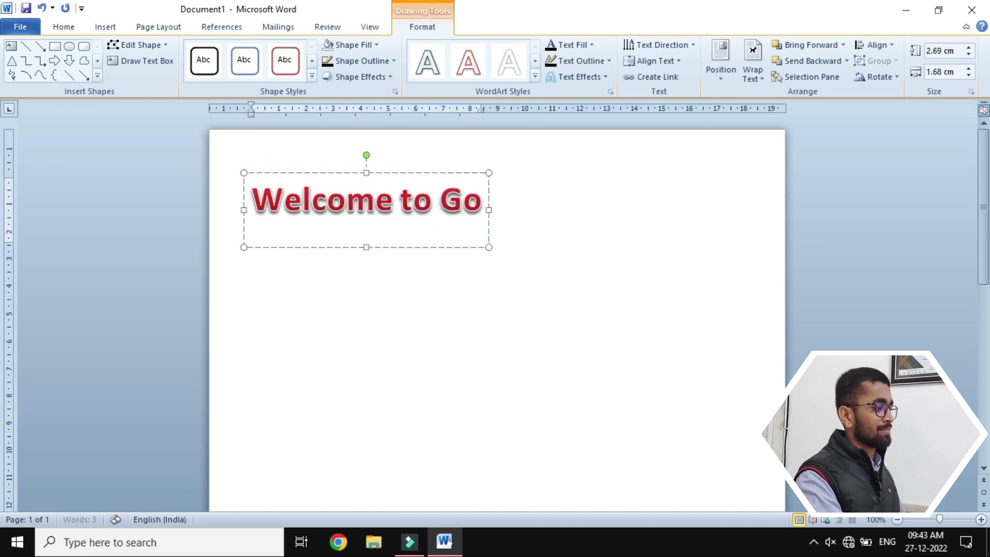
{"action": "type", "text": "palganj"}
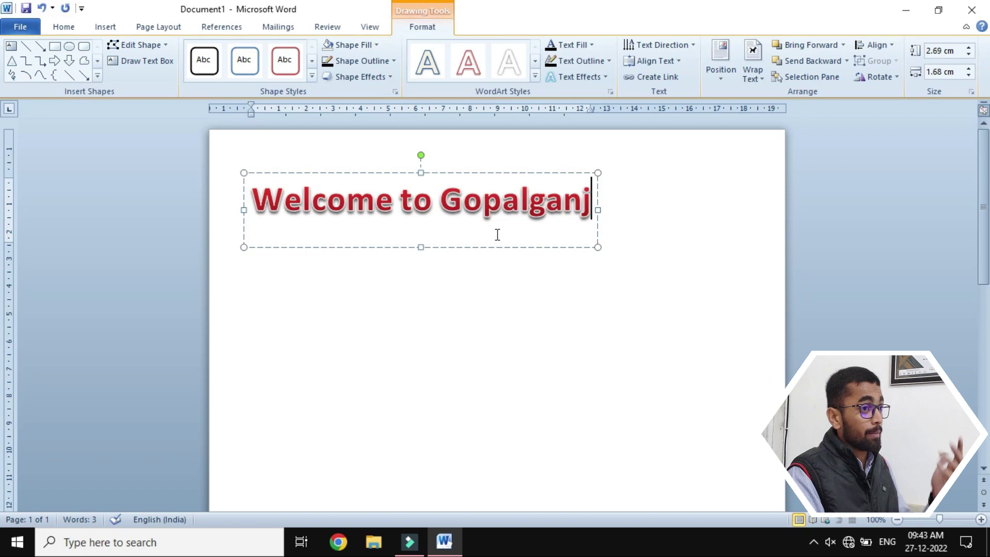
Change the WordArt text to UPPERCASE and move the WordArt about 2 cm to the right, toward the page's centre.
{"action": "key", "text": "ctrl+a"}
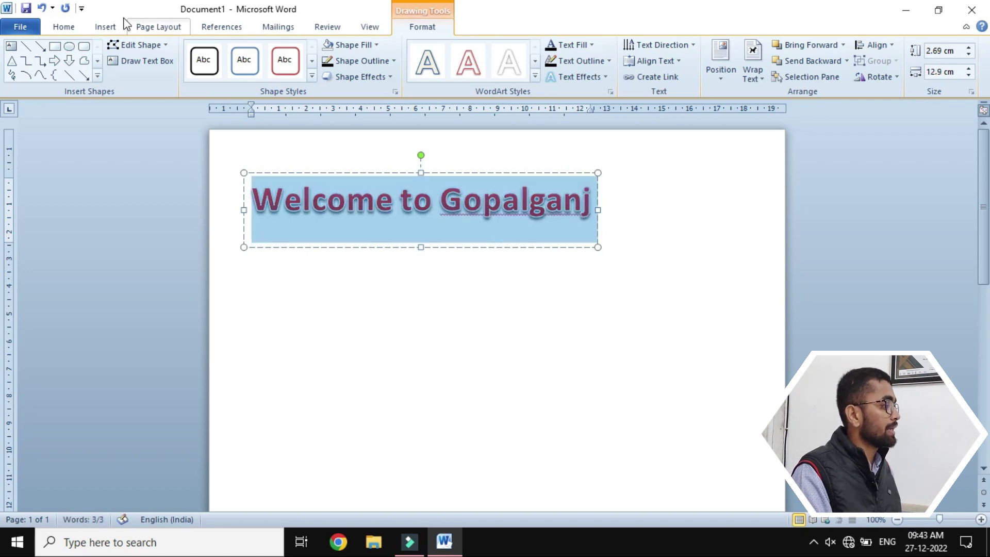
{"action": "left_click", "coordinate": [64, 26]}
{"action": "left_click", "coordinate": [267, 52]}
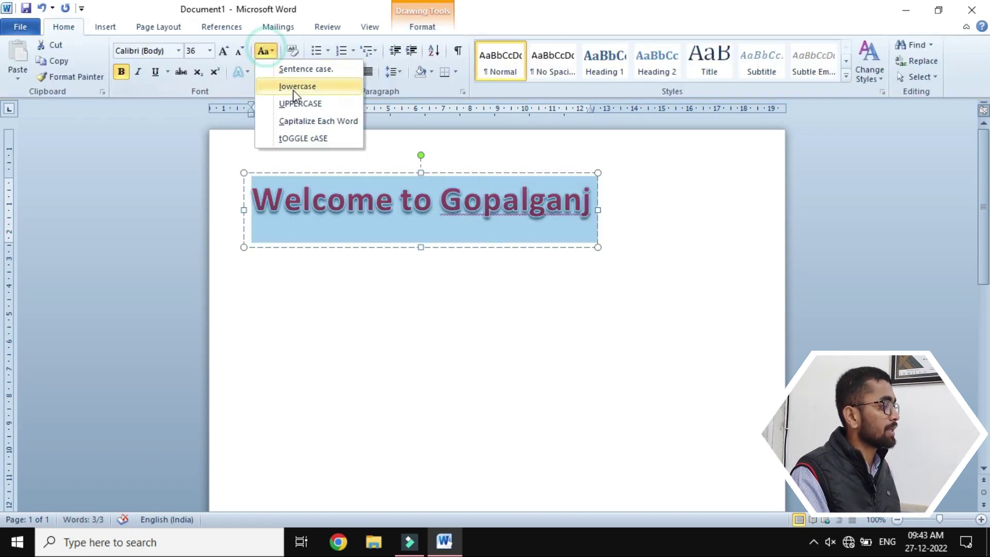
{"action": "left_click", "coordinate": [294, 102]}
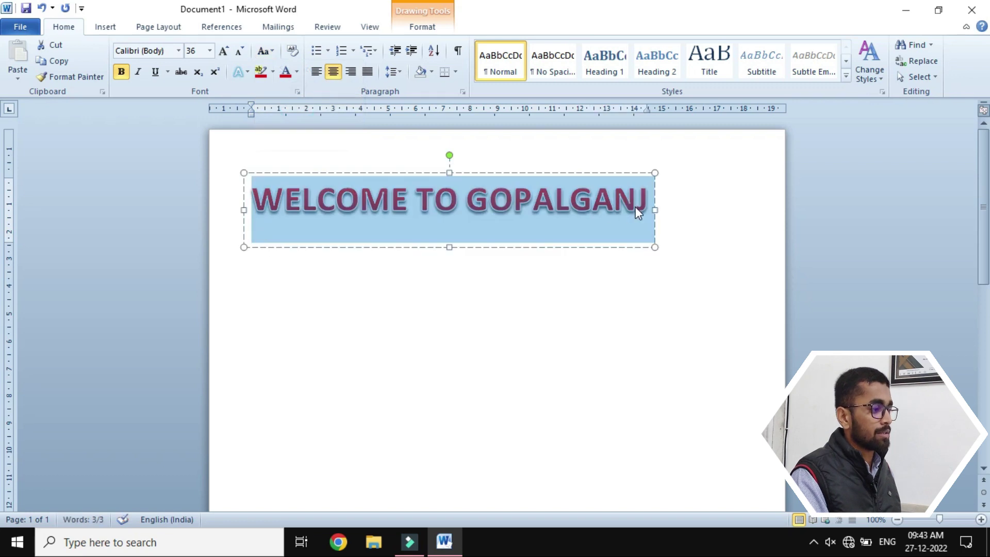
{"action": "left_click_drag", "start_coordinate": [526, 174], "coordinate": [579, 175]}
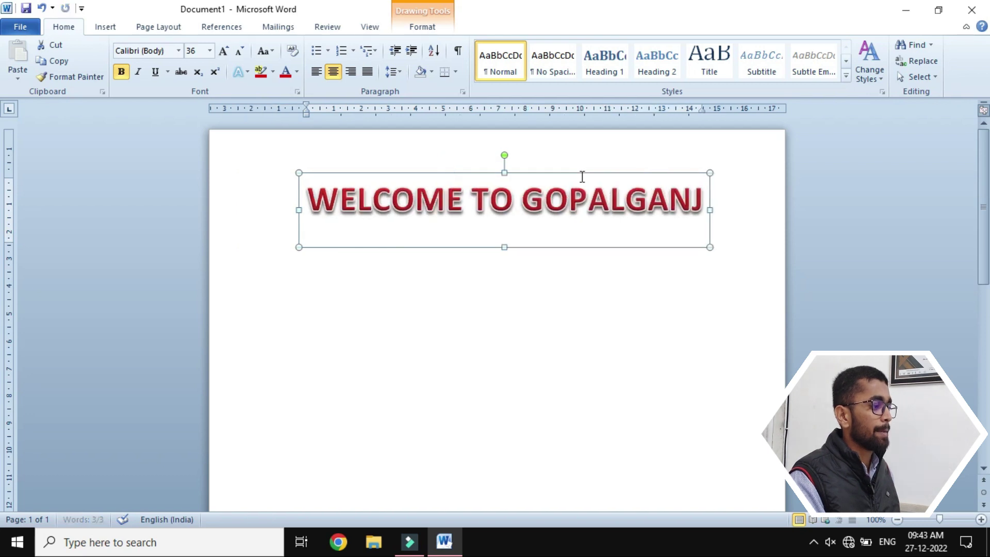
Restyle the "WELCOME TO GOPALGANJ" WordArt with the light orange bevelled style, leaving its box unfilled.
{"action": "left_click", "coordinate": [423, 29]}
{"action": "left_click", "coordinate": [373, 50]}
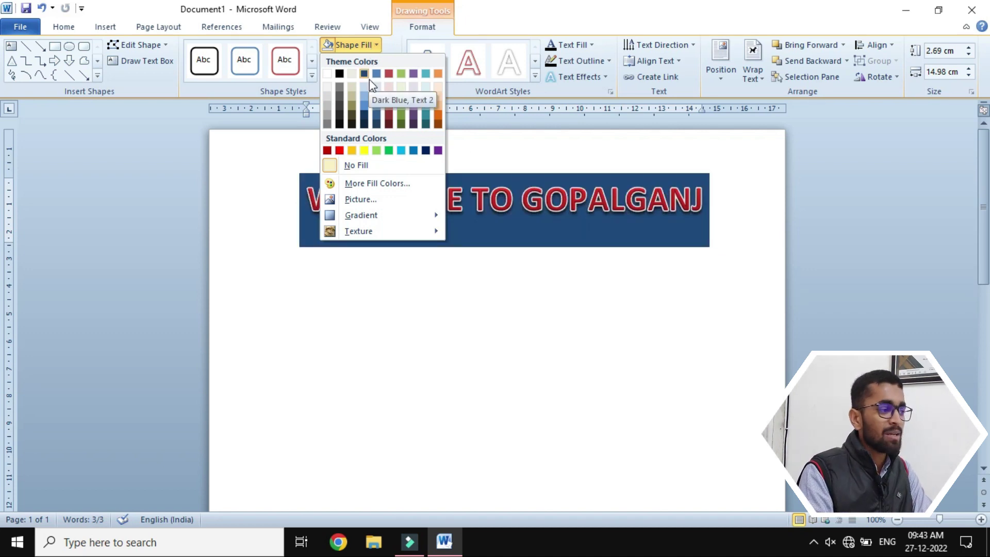
{"action": "left_click", "coordinate": [542, 201]}
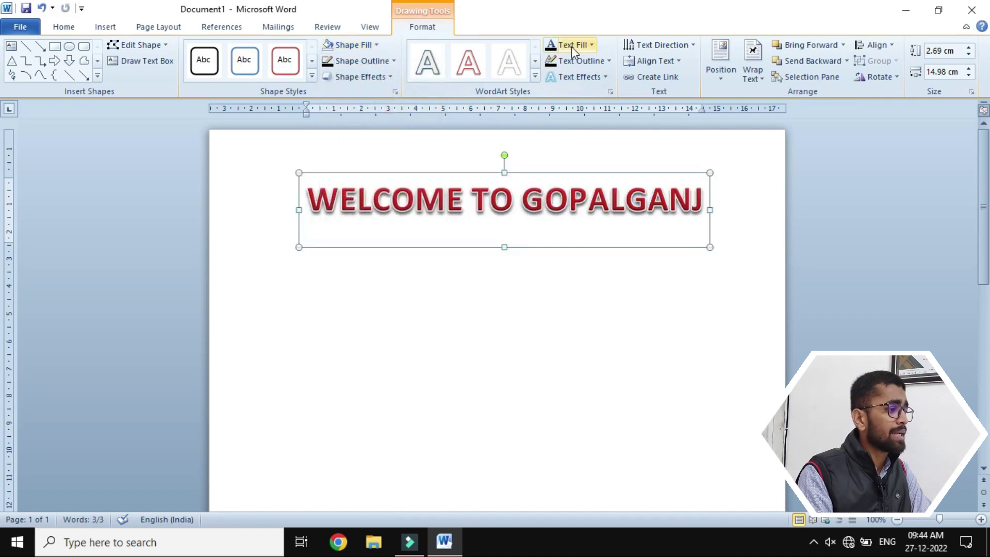
{"action": "left_click", "coordinate": [535, 76]}
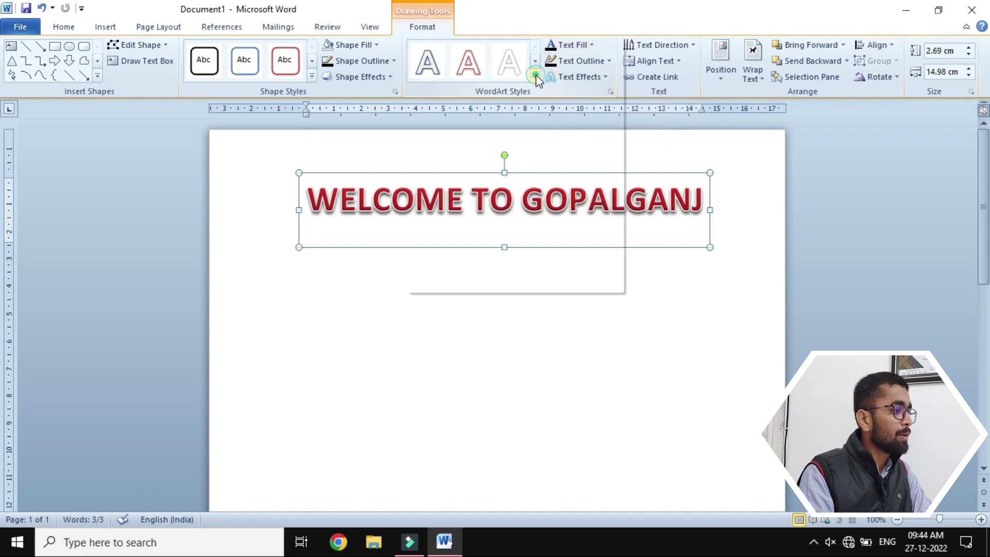
{"action": "left_click", "coordinate": [456, 270]}
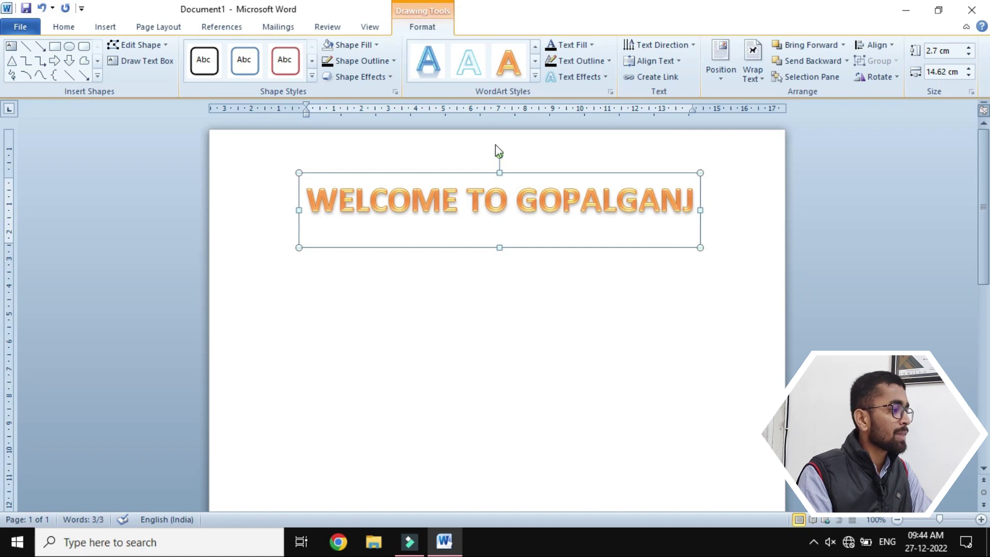
Examine the text fill colours and the text outline colours and weights offered for the WordArt.
{"action": "left_click", "coordinate": [569, 47]}
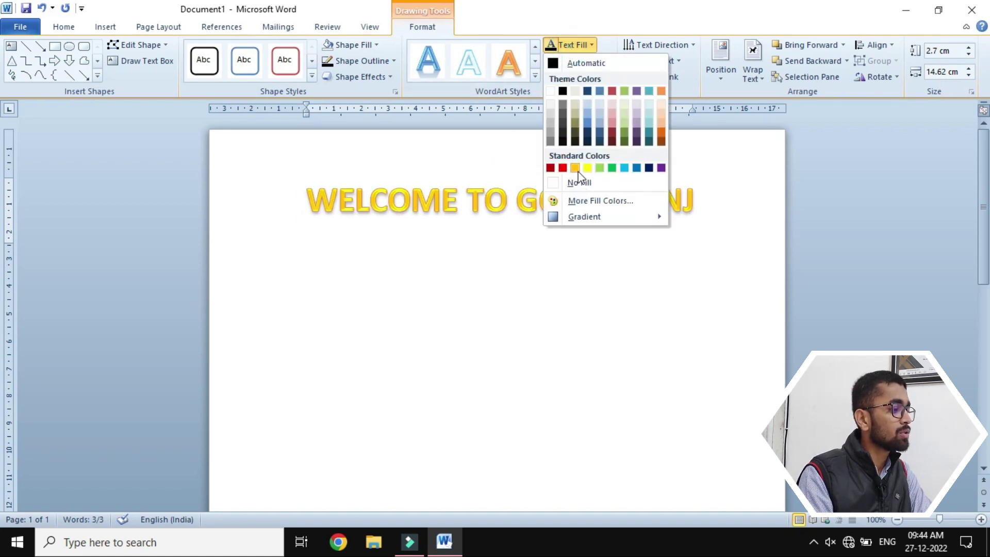
{"action": "key", "text": "Escape"}
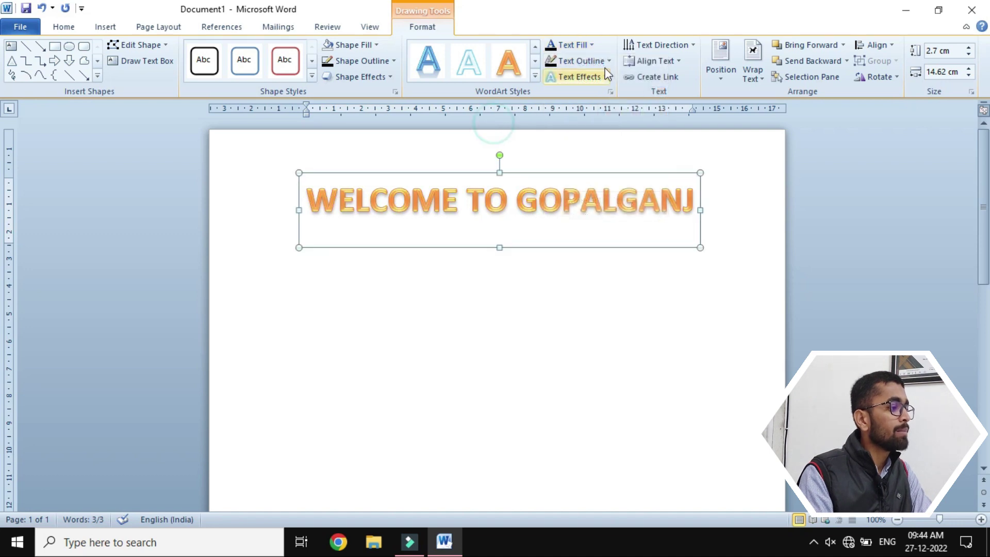
{"action": "left_click", "coordinate": [600, 63]}
{"action": "left_click", "coordinate": [584, 46]}
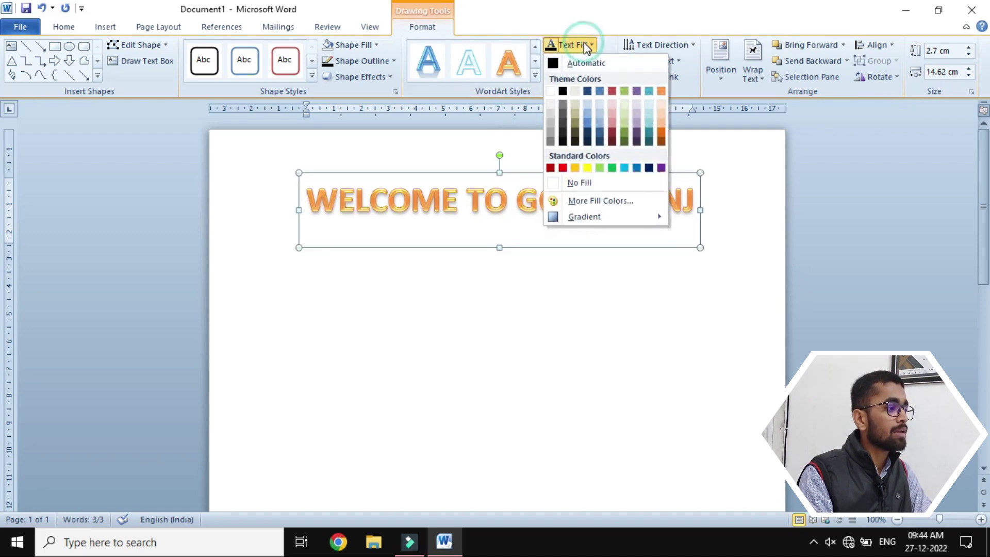
{"action": "left_click", "coordinate": [592, 61]}
{"action": "left_click", "coordinate": [593, 61]}
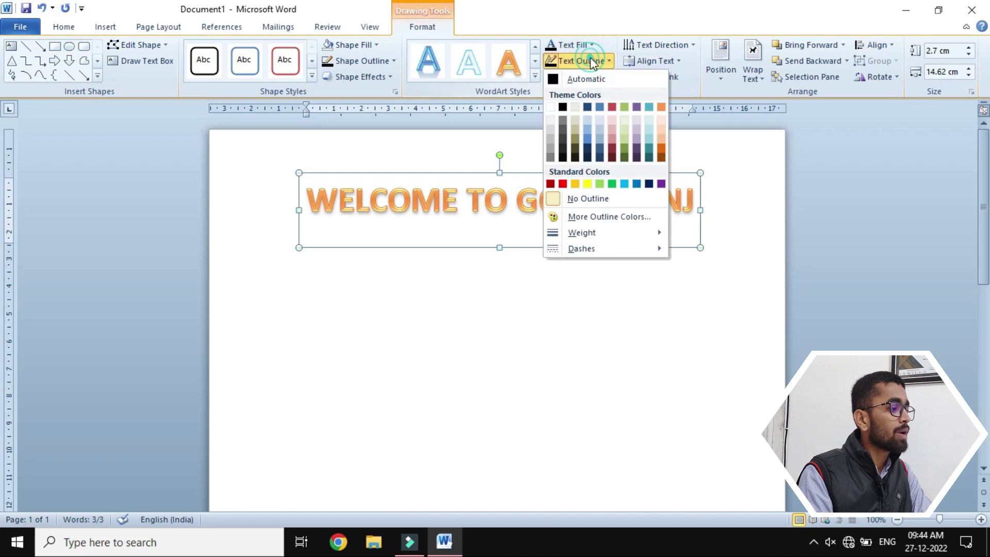
{"action": "mouse_move", "coordinate": [587, 234]}
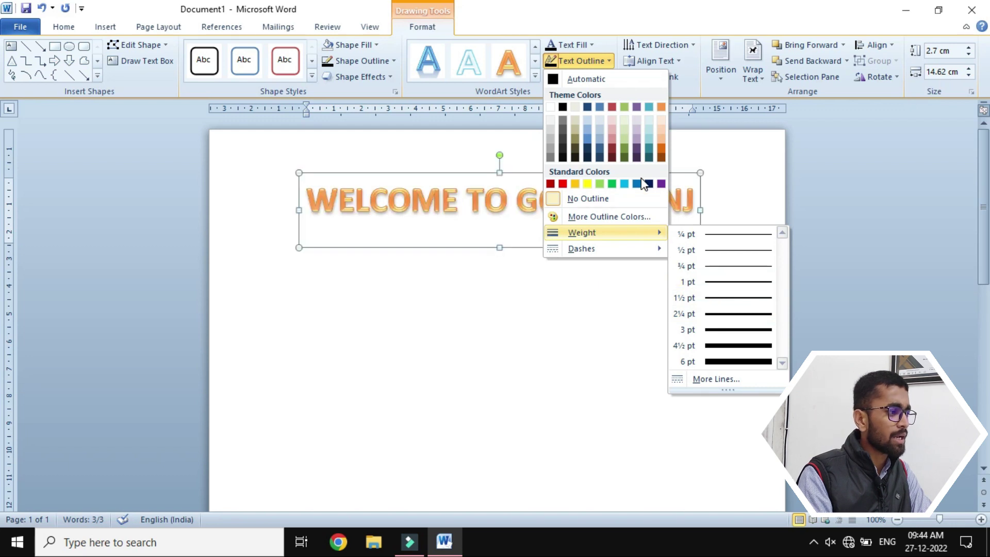
{"action": "left_click", "coordinate": [527, 127]}
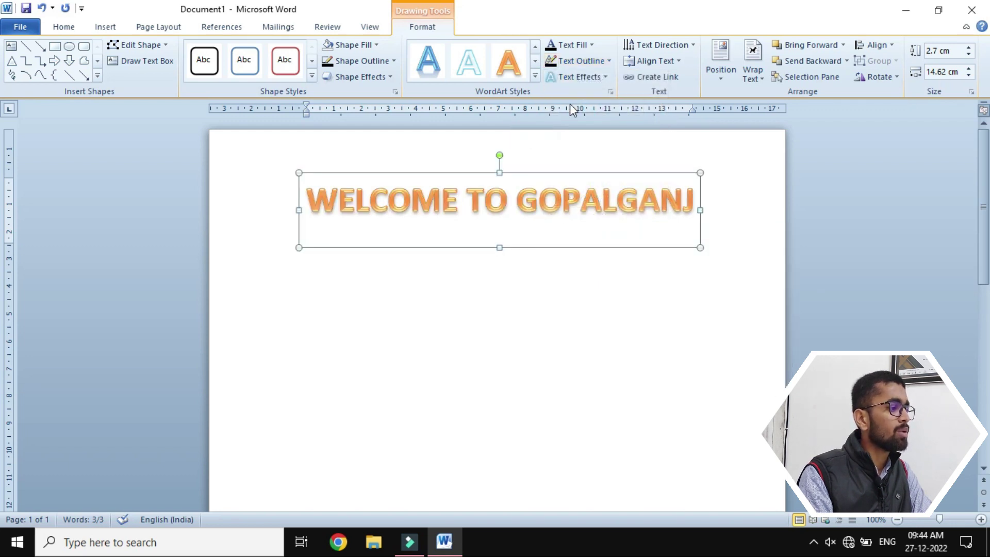
Try a warp transform that is tallest in the middle of the WordArt and another that sags in the middle.
{"action": "left_click", "coordinate": [583, 78]}
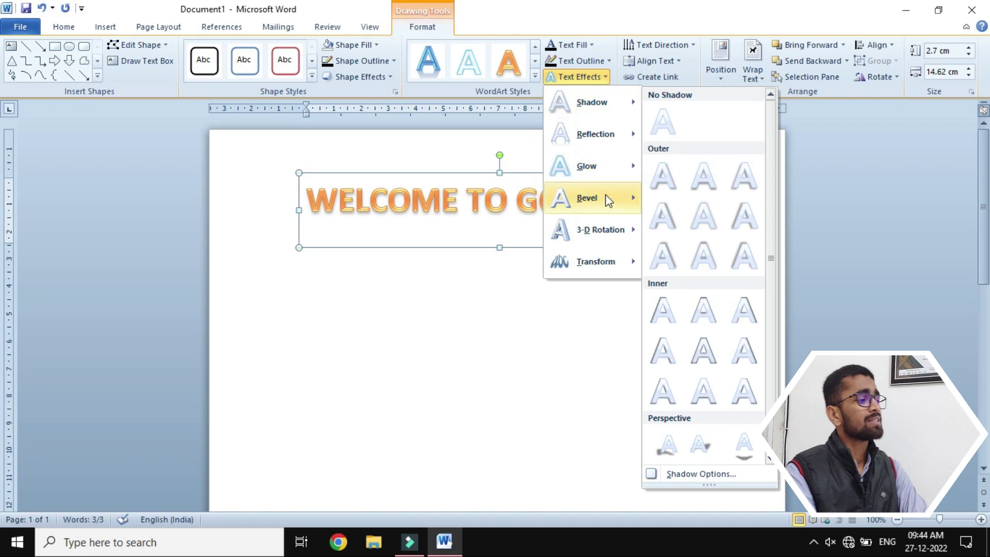
{"action": "mouse_move", "coordinate": [604, 264]}
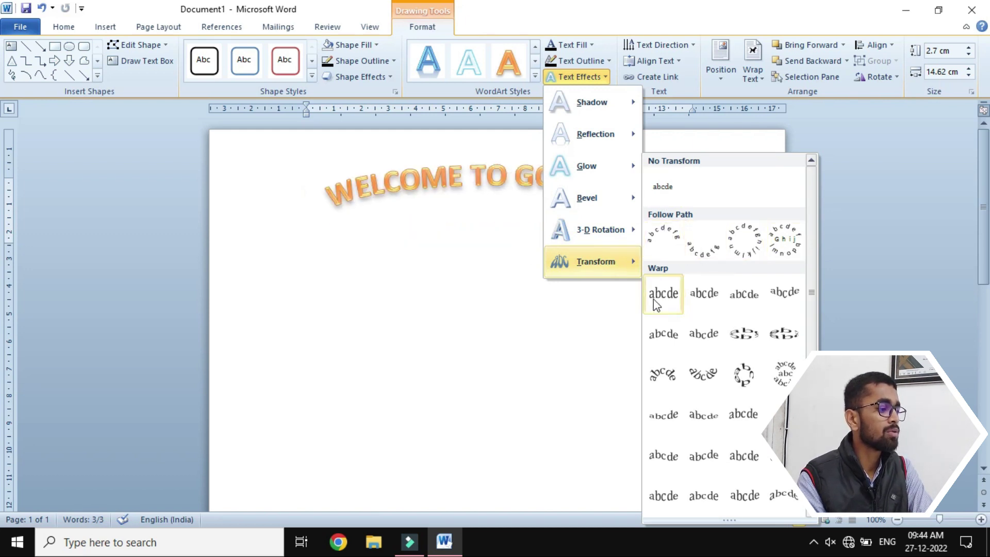
{"action": "left_click", "coordinate": [694, 297]}
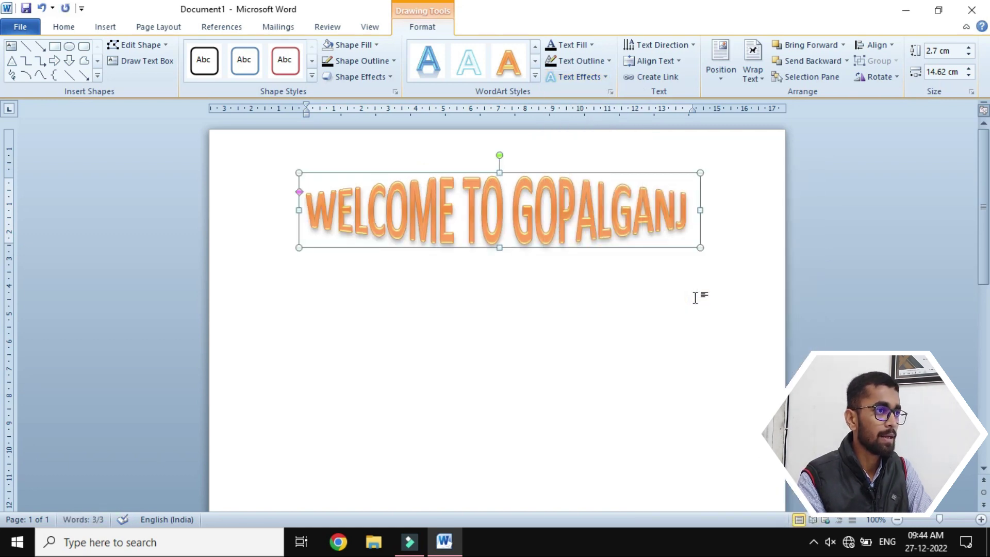
{"action": "left_click", "coordinate": [590, 77]}
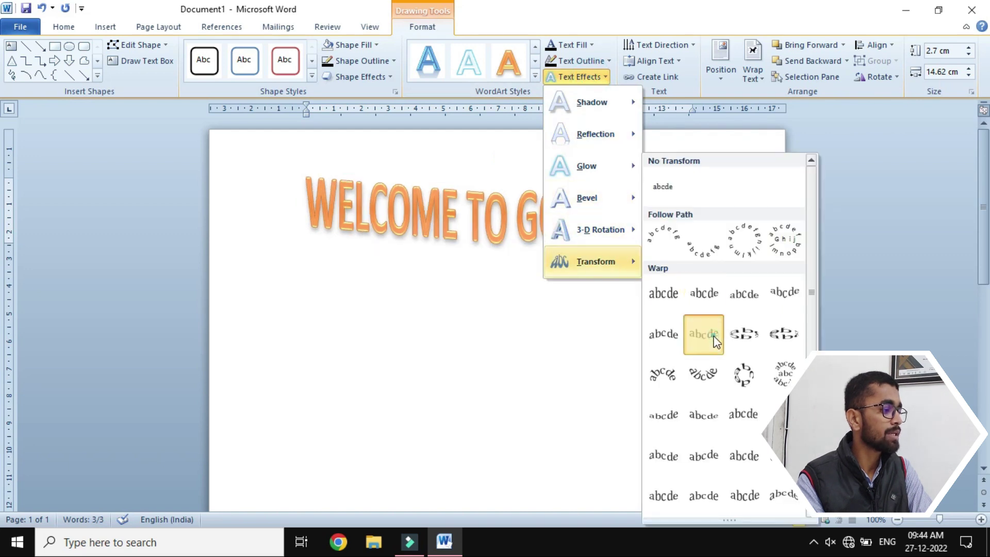
{"action": "left_click", "coordinate": [715, 341]}
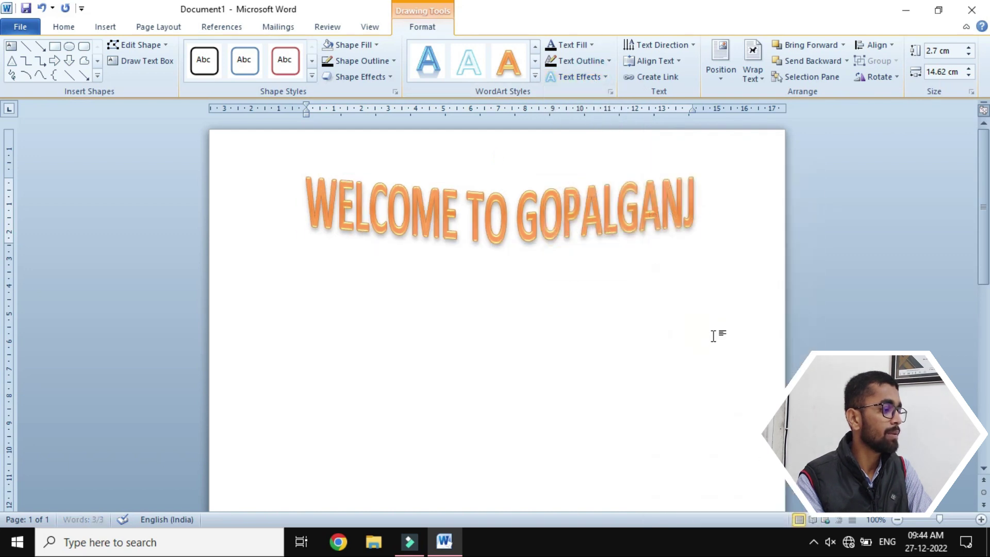
Transform the WordArt with the warp whose letters grow taller and rise toward the end of the text.
{"action": "left_click", "coordinate": [568, 77]}
{"action": "mouse_move", "coordinate": [610, 266]}
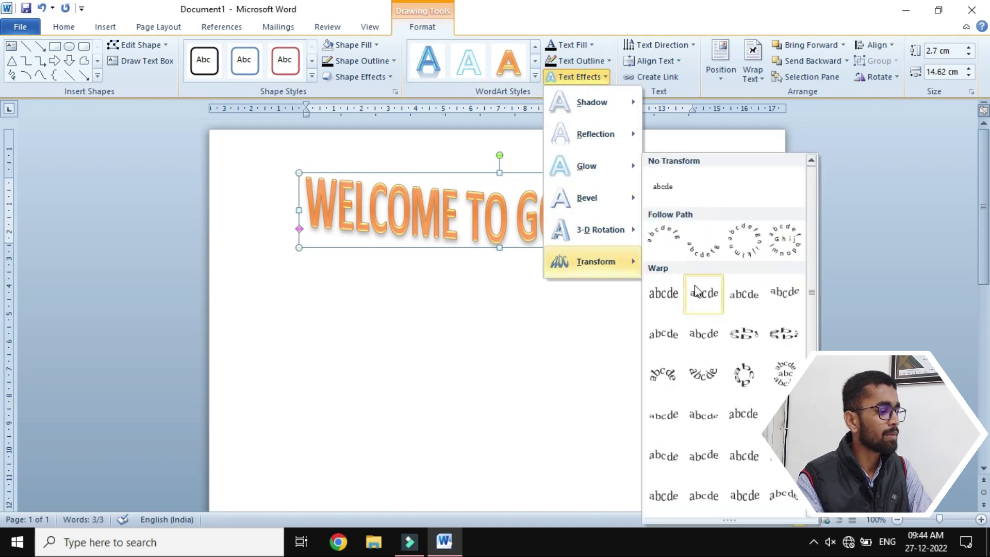
{"action": "left_click", "coordinate": [669, 417]}
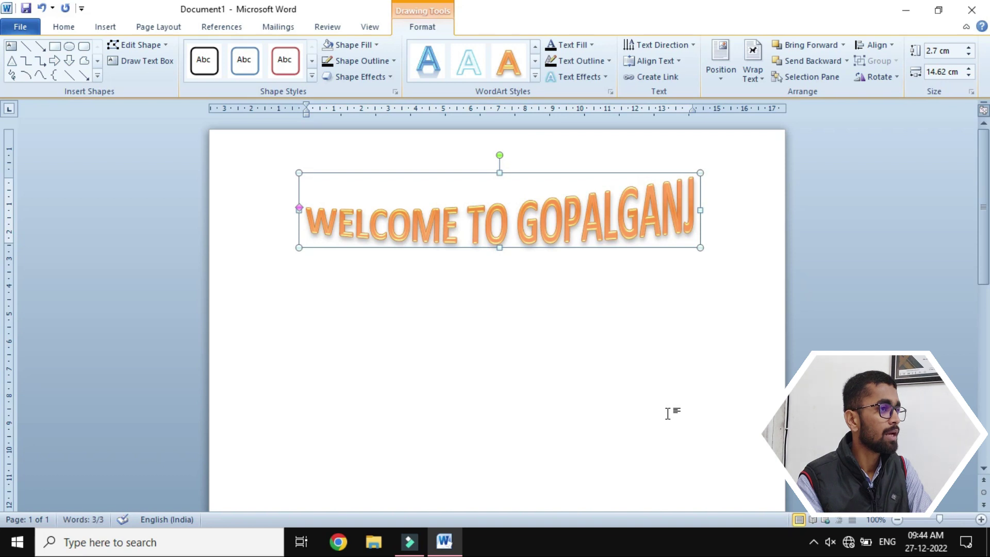
{"action": "left_click", "coordinate": [668, 412]}
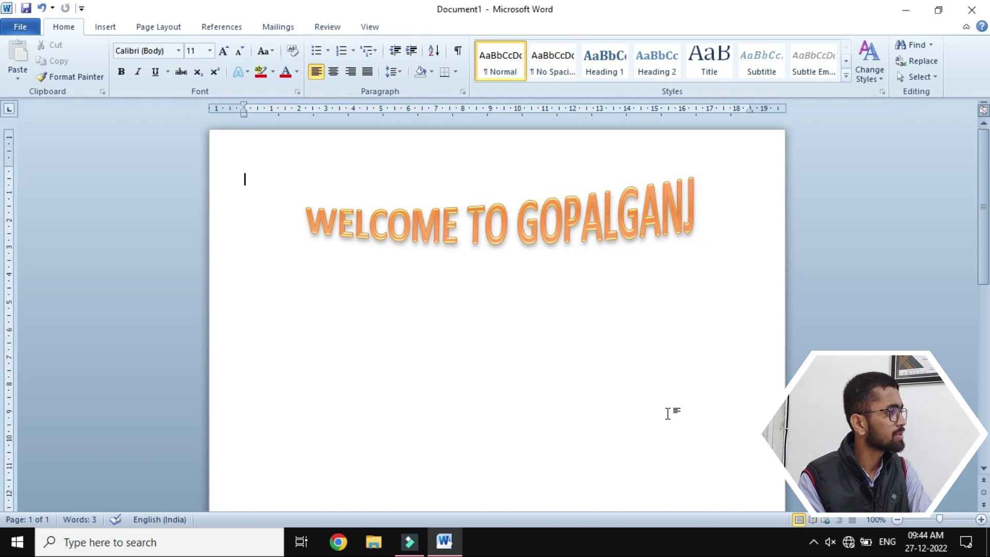
Try the dark orange and blue glow WordArt styles on the warped title and settle on the light green style.
{"action": "left_click", "coordinate": [607, 249]}
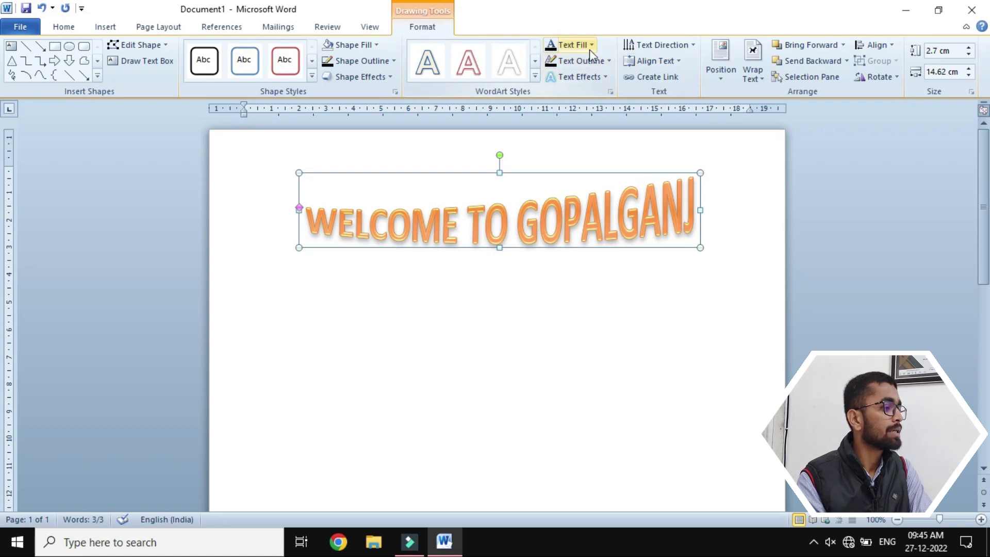
{"action": "left_click", "coordinate": [535, 77]}
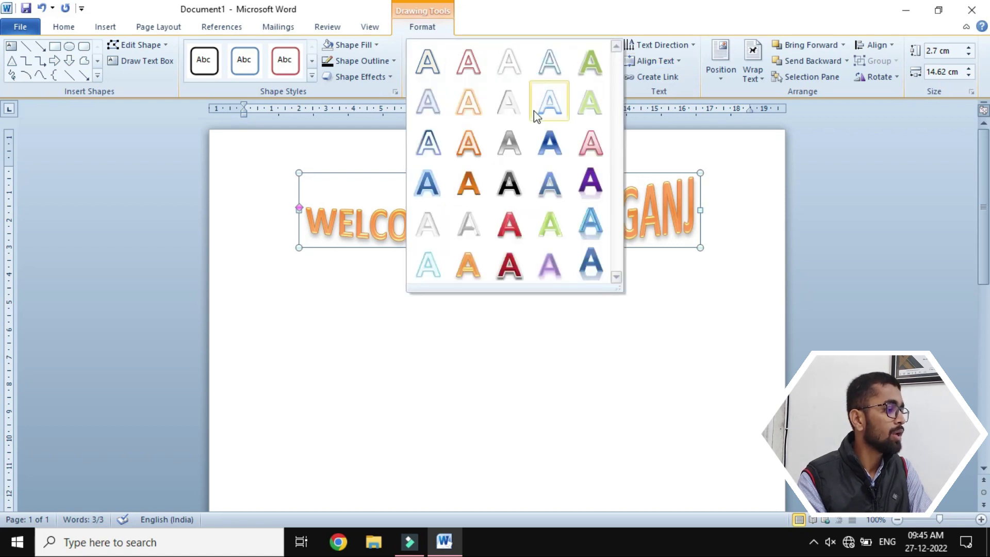
{"action": "left_click", "coordinate": [469, 182]}
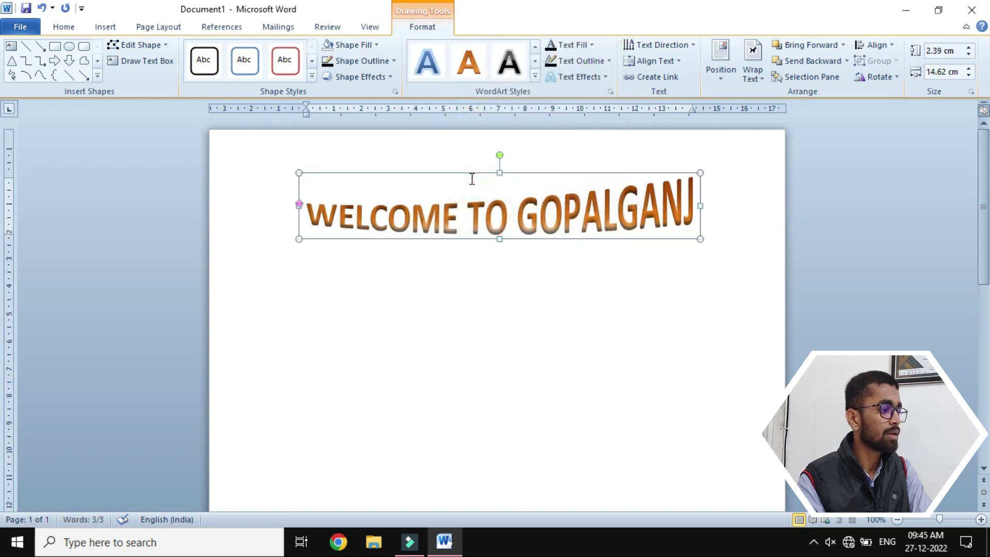
{"action": "left_click", "coordinate": [428, 63]}
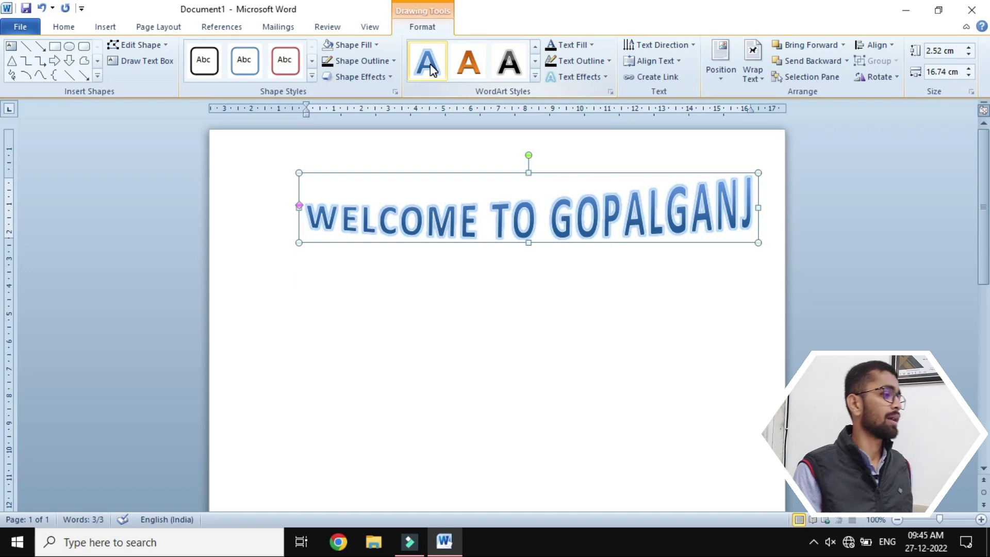
{"action": "left_click", "coordinate": [535, 76]}
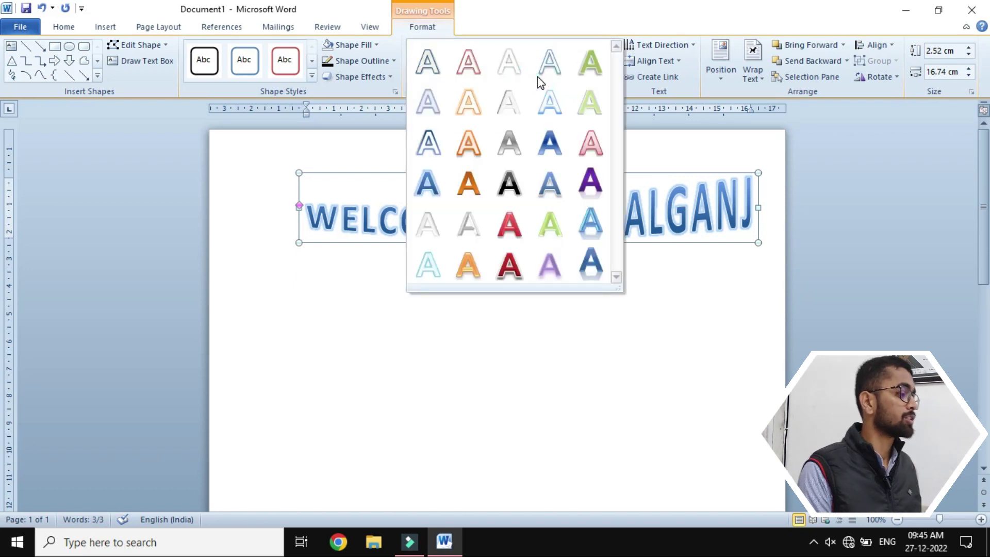
{"action": "left_click", "coordinate": [560, 225]}
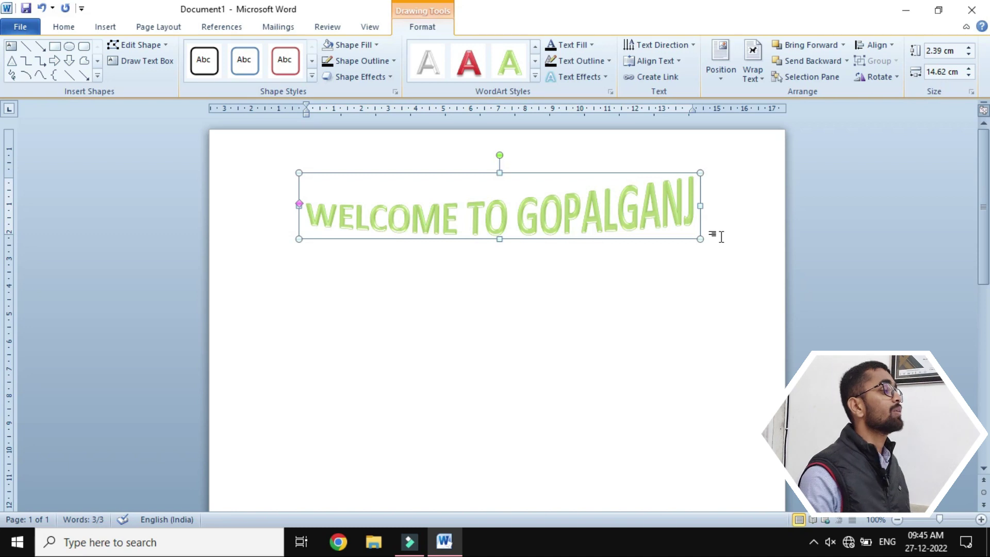
Delete the WordArt and fill the empty page with sample paragraphs generated by =rand().
{"action": "left_click", "coordinate": [105, 29]}
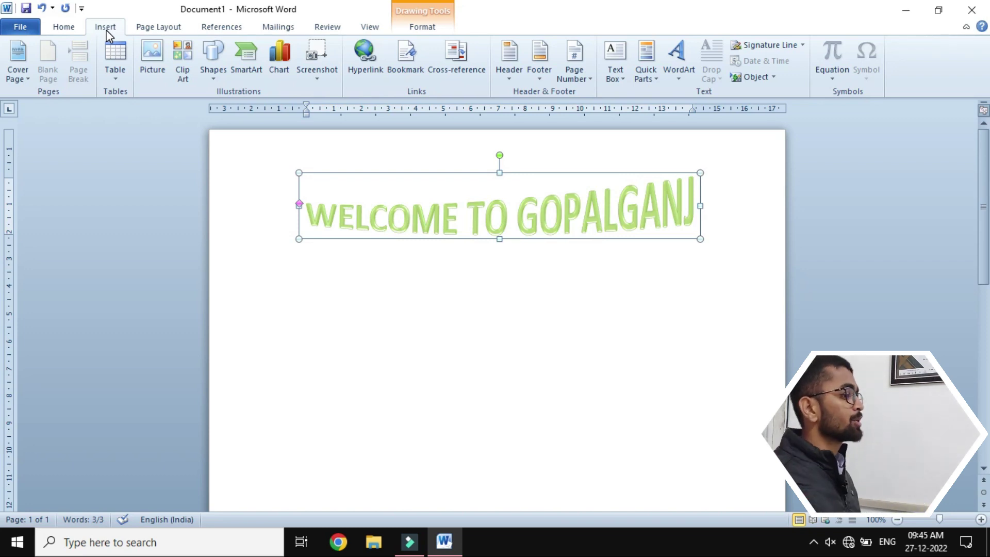
{"action": "key", "text": "Delete"}
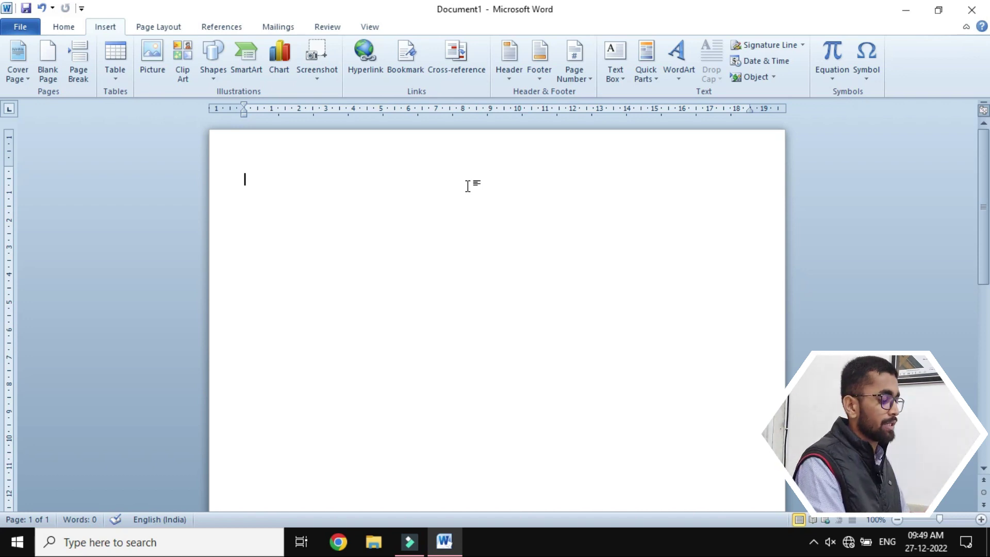
{"action": "type", "text": "=rand()"}
{"action": "key", "text": "Return"}
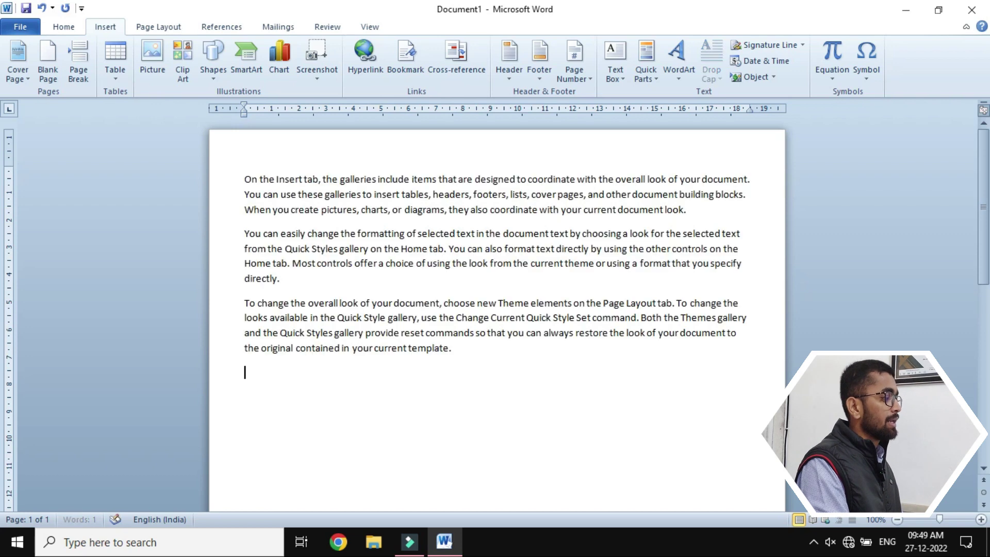
Try the Dropped and In margin drop caps on the first paragraph and reset its drop cap to None.
{"action": "left_click", "coordinate": [420, 194]}
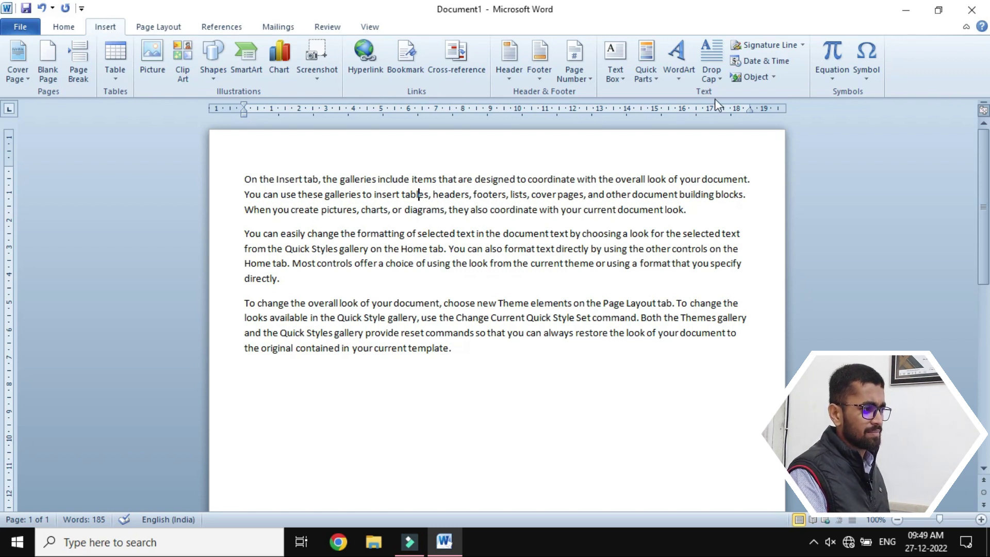
{"action": "left_click", "coordinate": [709, 73]}
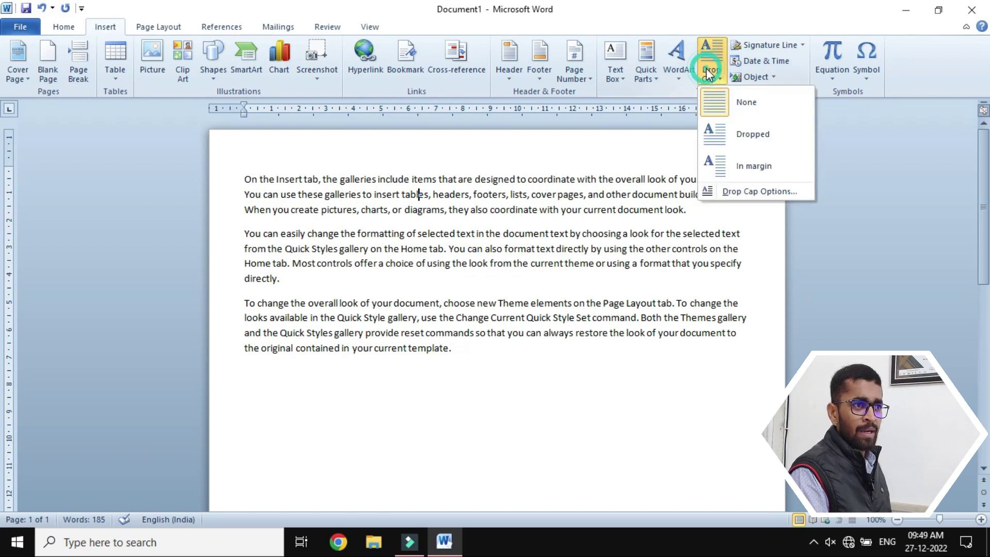
{"action": "left_click", "coordinate": [721, 124]}
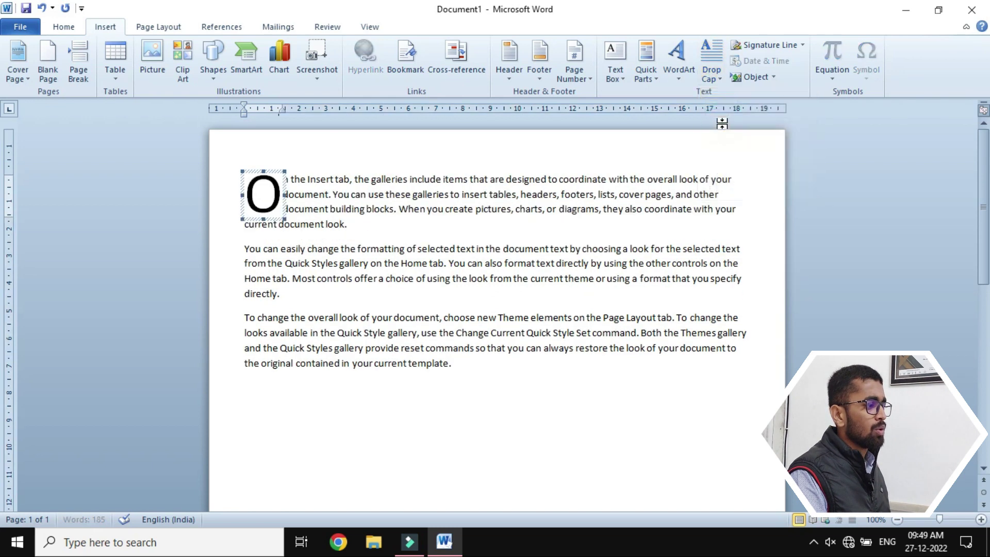
{"action": "left_click", "coordinate": [717, 78]}
{"action": "left_click", "coordinate": [721, 175]}
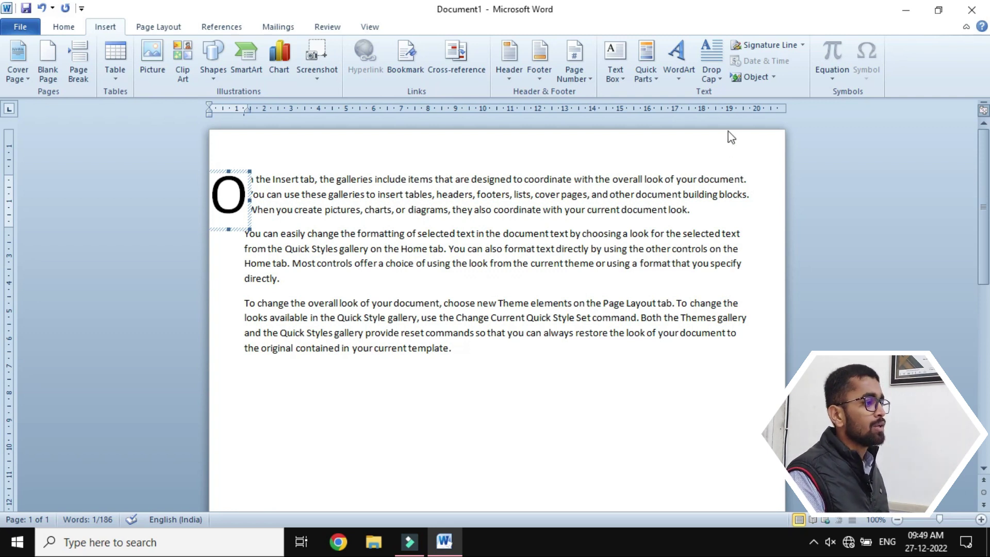
{"action": "left_click", "coordinate": [706, 72]}
{"action": "left_click", "coordinate": [724, 108]}
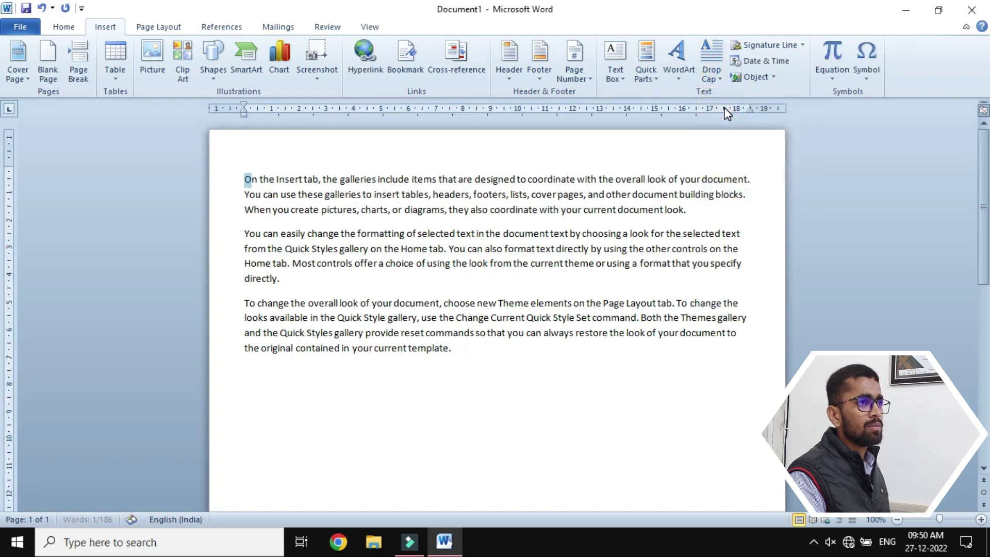
Give the first paragraph a Dropped drop cap and switch it to In margin.
{"action": "left_click", "coordinate": [721, 72]}
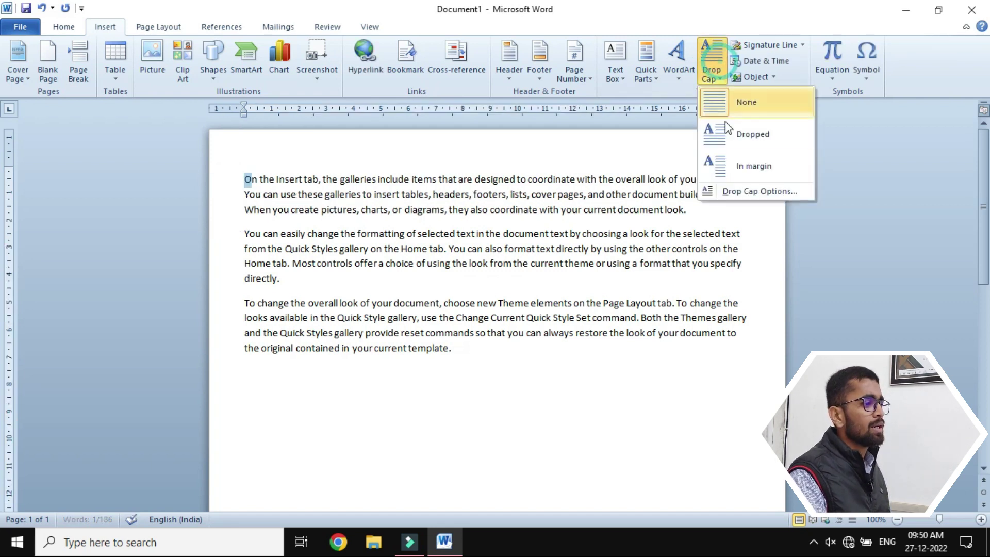
{"action": "left_click", "coordinate": [738, 137]}
{"action": "left_click", "coordinate": [718, 83]}
{"action": "left_click", "coordinate": [763, 162]}
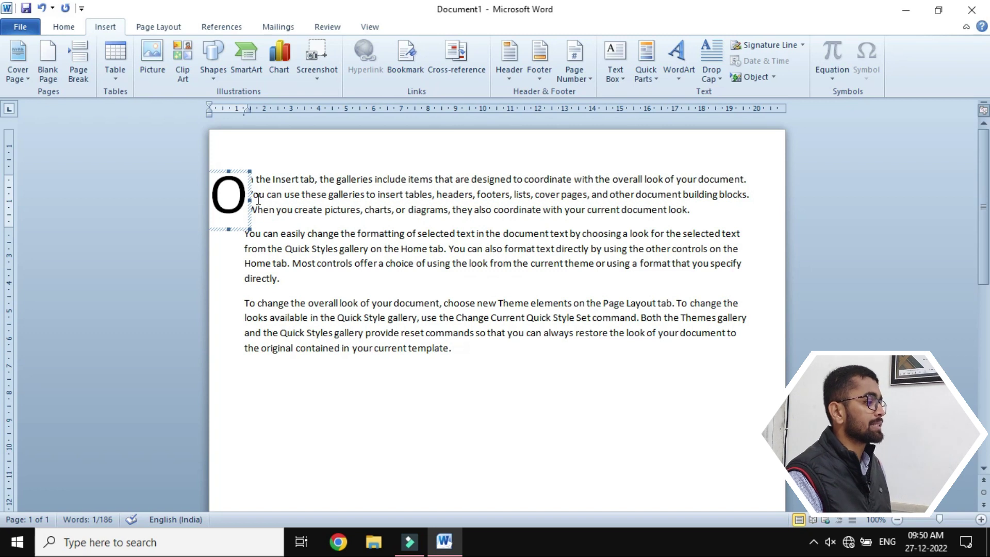
Set the in-margin drop cap of the first paragraph to drop 2 lines.
{"action": "left_click", "coordinate": [725, 70]}
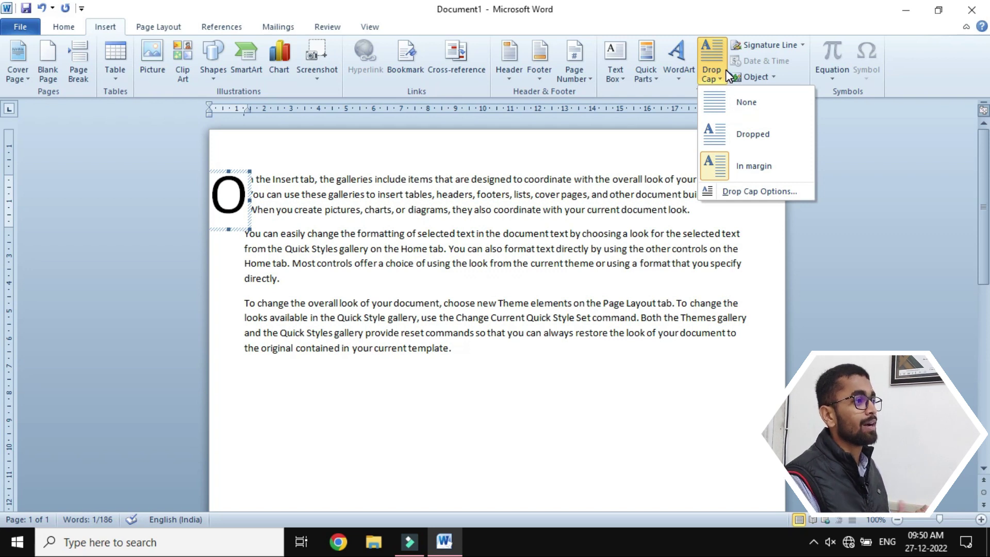
{"action": "left_click", "coordinate": [751, 193]}
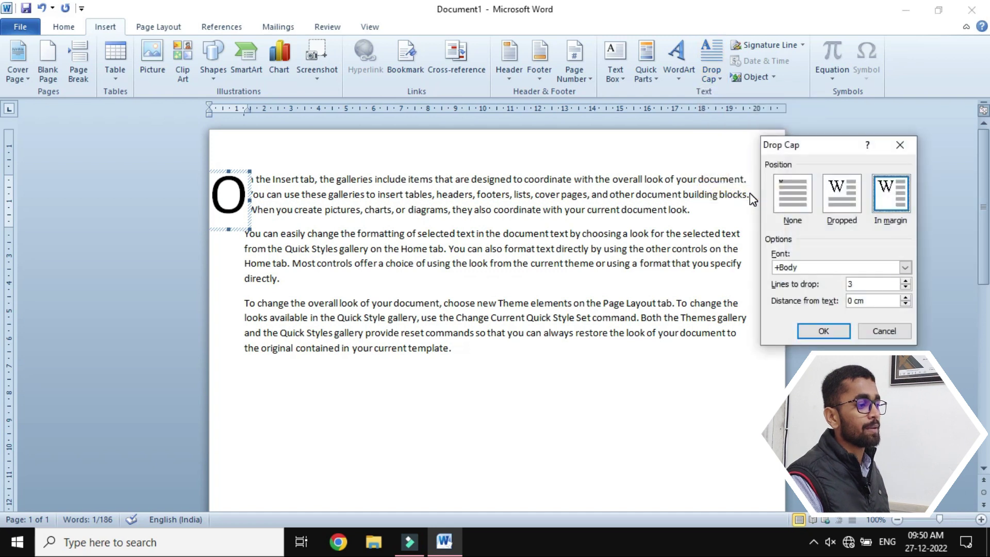
{"action": "left_click", "coordinate": [905, 288]}
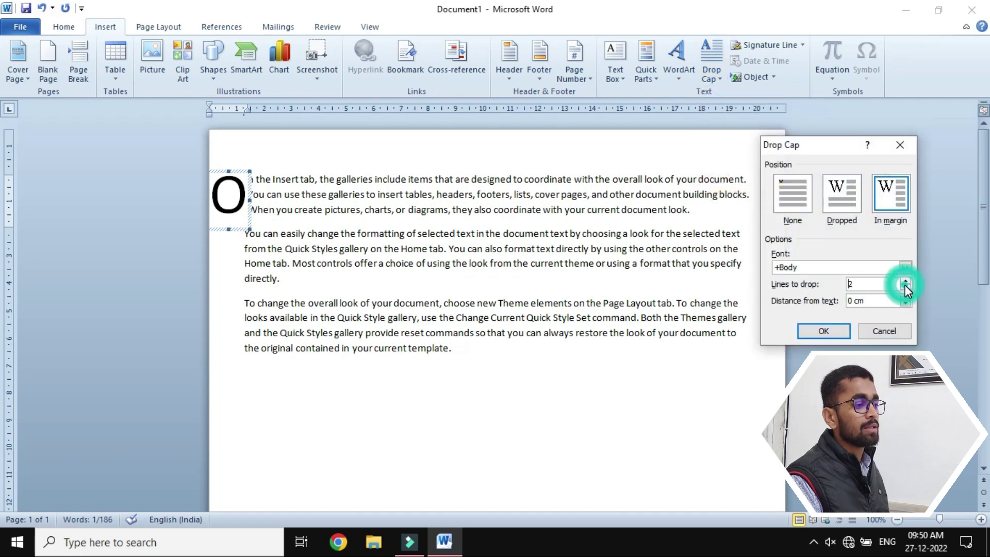
{"action": "left_click", "coordinate": [823, 331]}
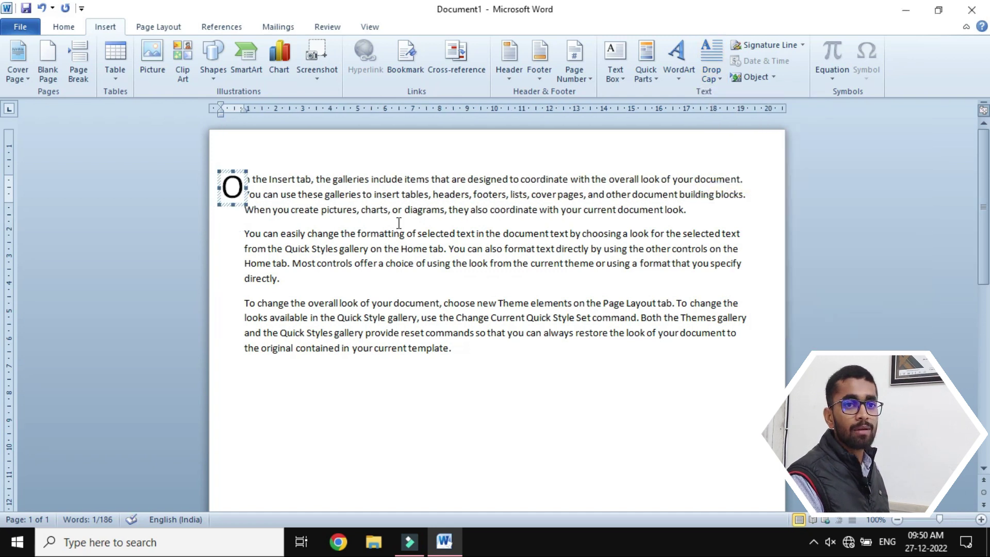
Increase the first paragraph's in-margin drop cap to 4 lines.
{"action": "left_click", "coordinate": [706, 74]}
{"action": "left_click", "coordinate": [743, 198]}
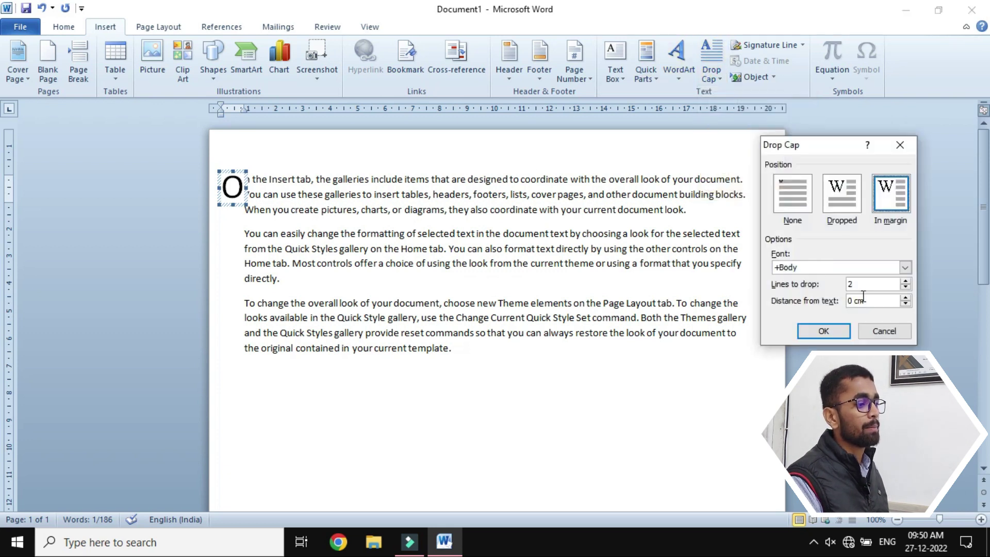
{"action": "left_click", "coordinate": [905, 281]}
{"action": "left_click", "coordinate": [905, 280]}
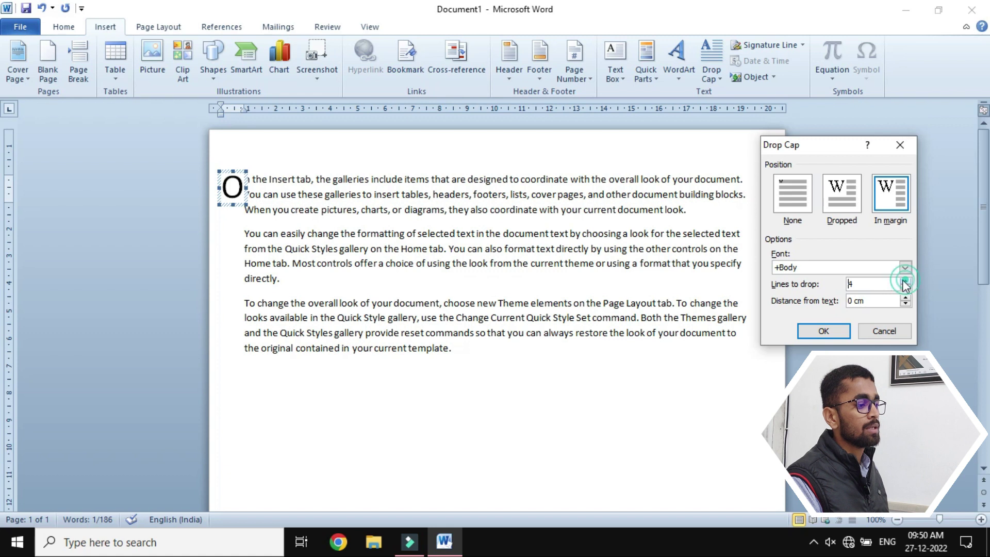
{"action": "left_click", "coordinate": [823, 330]}
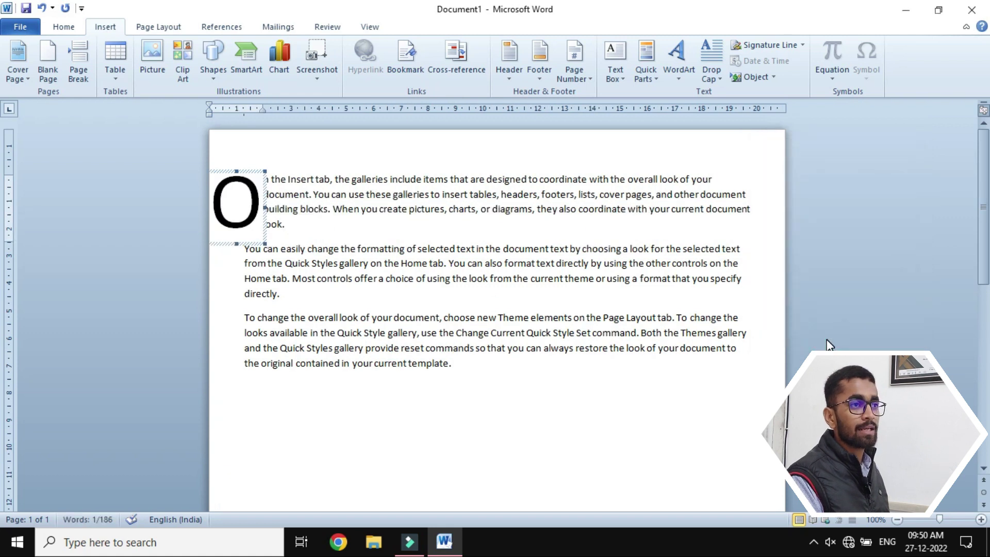
Increase the distance from text of the first paragraph's in-margin drop cap in 0.1 cm increments and apply it.
{"action": "left_click", "coordinate": [453, 207]}
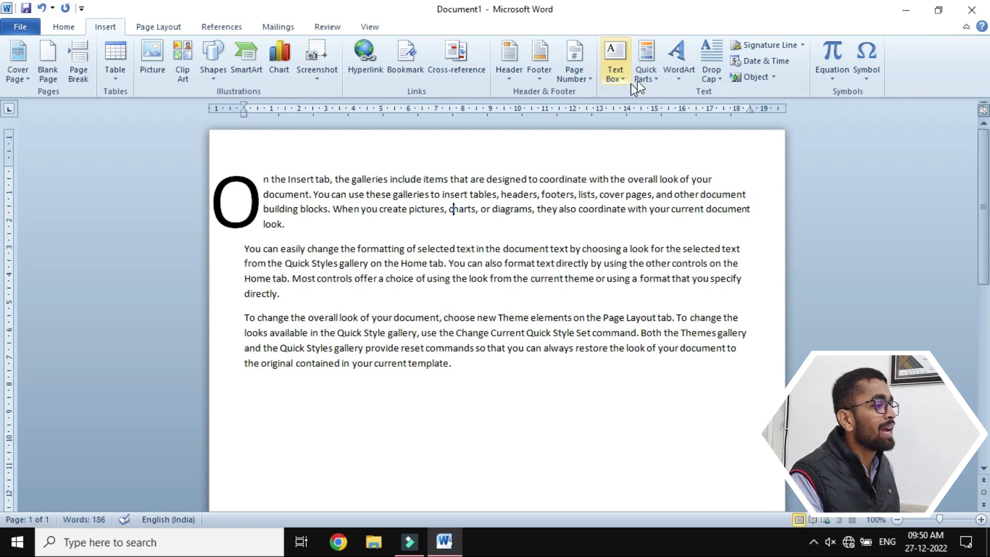
{"action": "left_click", "coordinate": [716, 64]}
{"action": "left_click", "coordinate": [754, 194]}
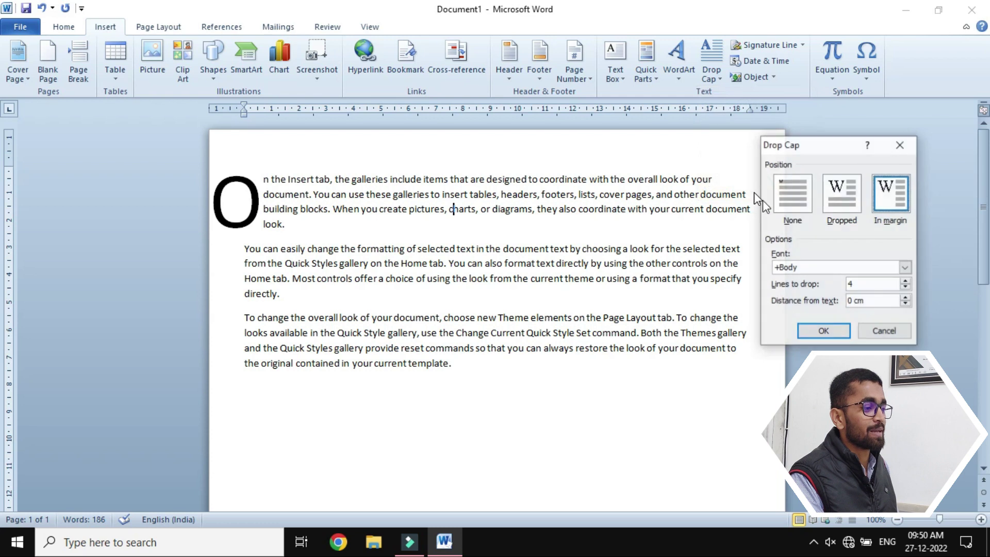
{"action": "left_click", "coordinate": [885, 300]}
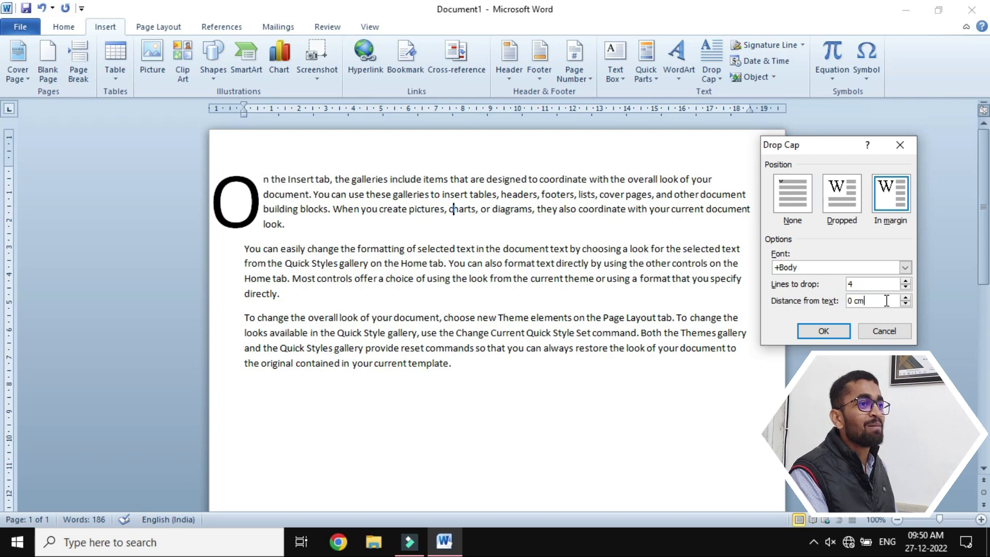
{"action": "left_click", "coordinate": [905, 298]}
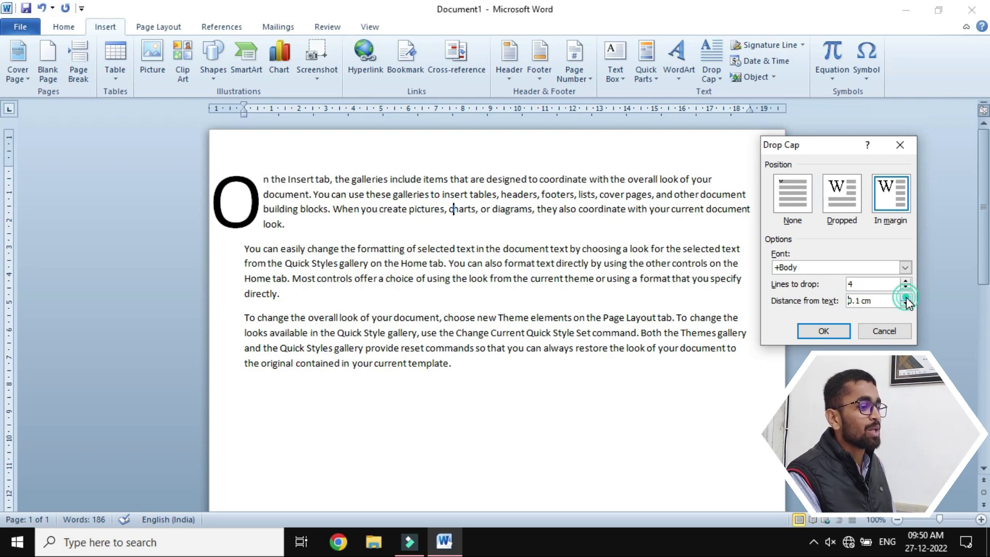
{"action": "left_click", "coordinate": [906, 298]}
{"action": "left_click", "coordinate": [906, 298]}
{"action": "left_click", "coordinate": [906, 298]}
{"action": "left_click", "coordinate": [905, 297]}
{"action": "left_click", "coordinate": [906, 298]}
{"action": "left_click", "coordinate": [906, 298]}
{"action": "left_click", "coordinate": [906, 298]}
{"action": "left_click", "coordinate": [824, 331]}
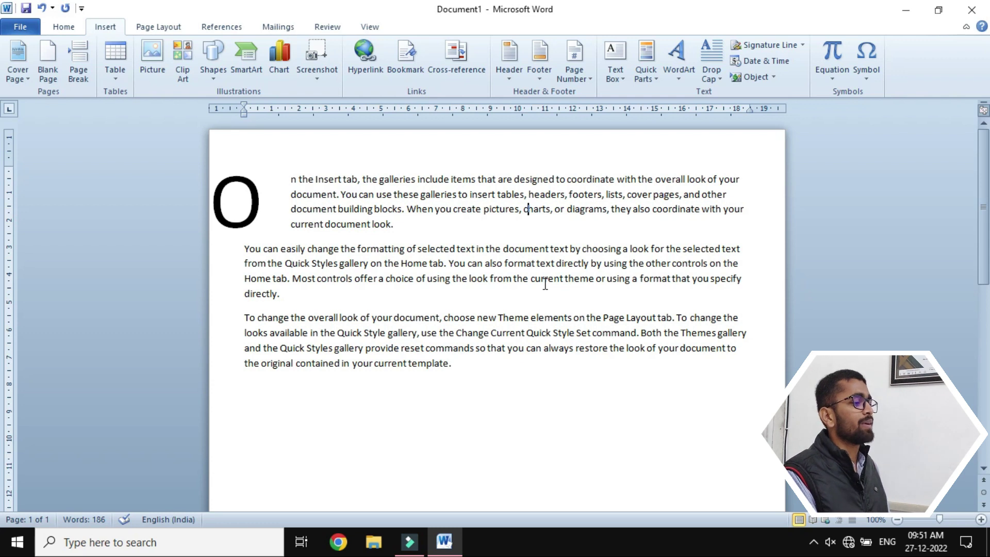
Remove the first paragraph's drop cap and give the second paragraph a Dropped drop cap.
{"action": "left_click", "coordinate": [711, 72]}
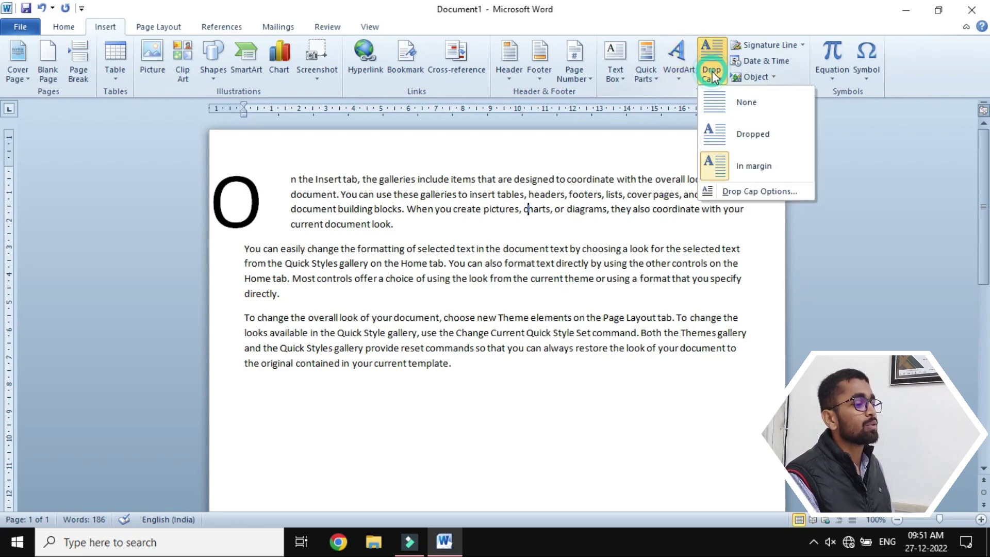
{"action": "left_click", "coordinate": [726, 100]}
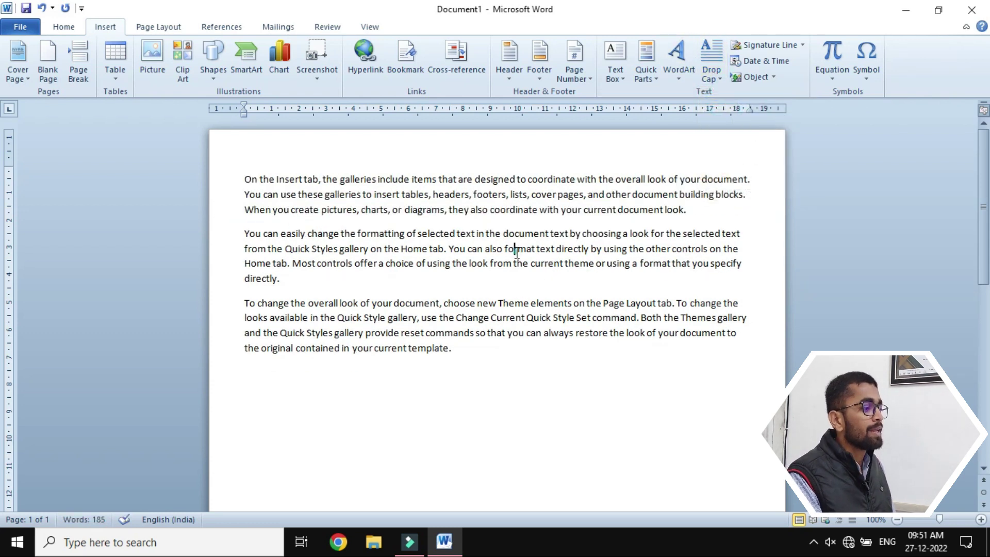
{"action": "left_click", "coordinate": [713, 83]}
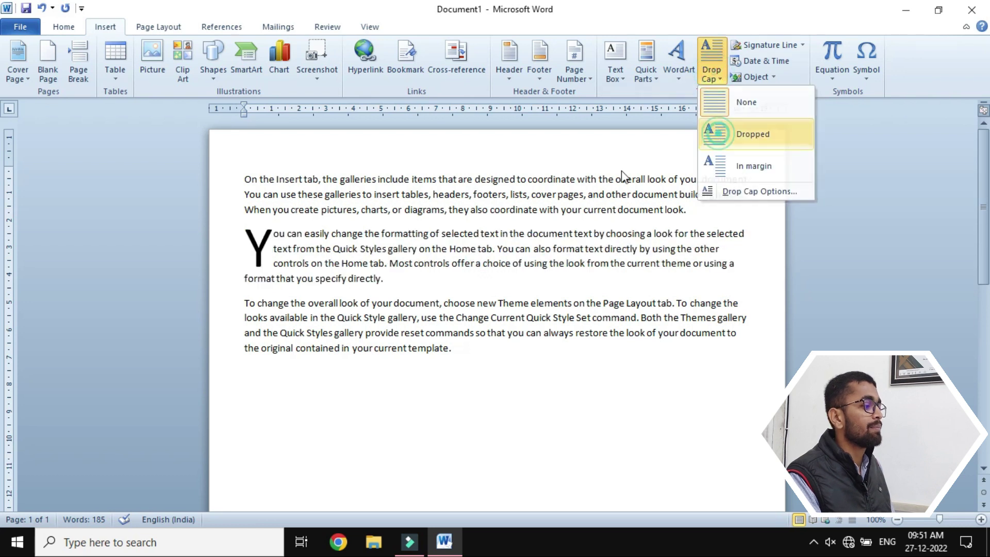
{"action": "left_click", "coordinate": [746, 129]}
Apply an In margin drop cap to the first paragraph.
{"action": "left_click", "coordinate": [595, 183]}
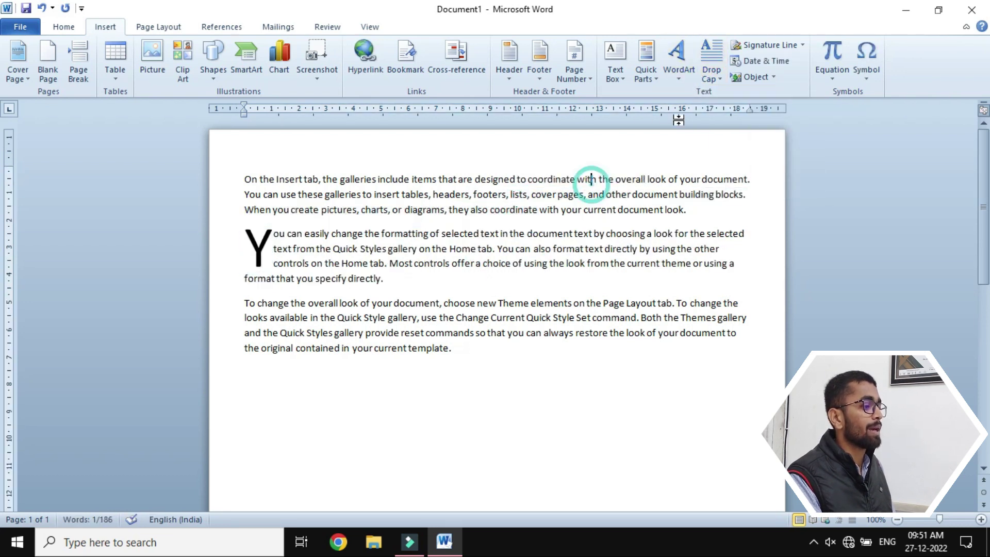
{"action": "left_click", "coordinate": [711, 69]}
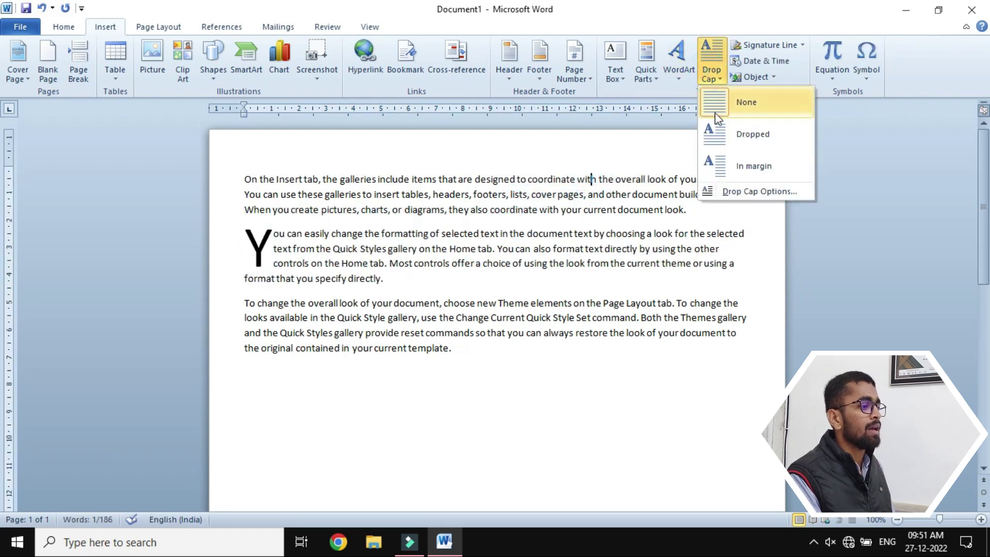
{"action": "left_click", "coordinate": [722, 165]}
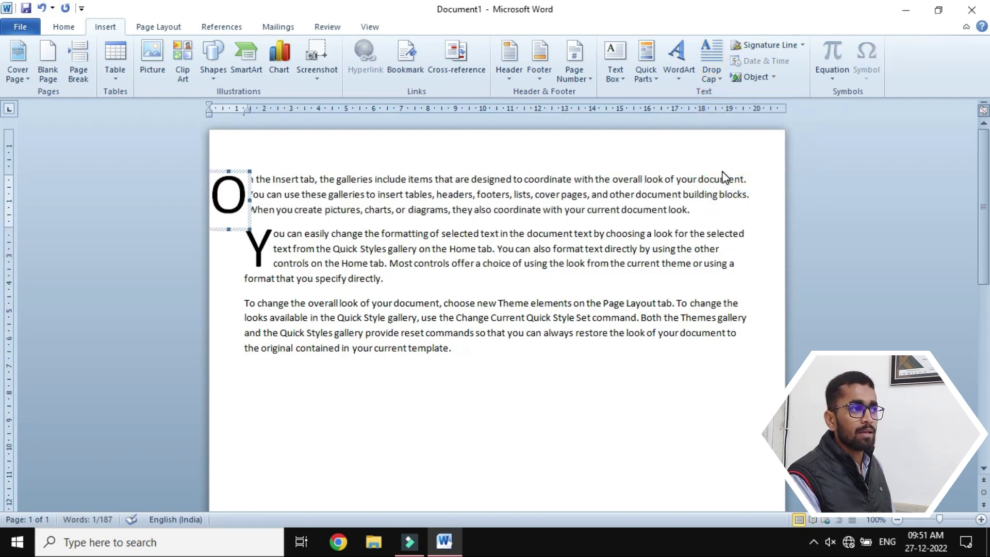